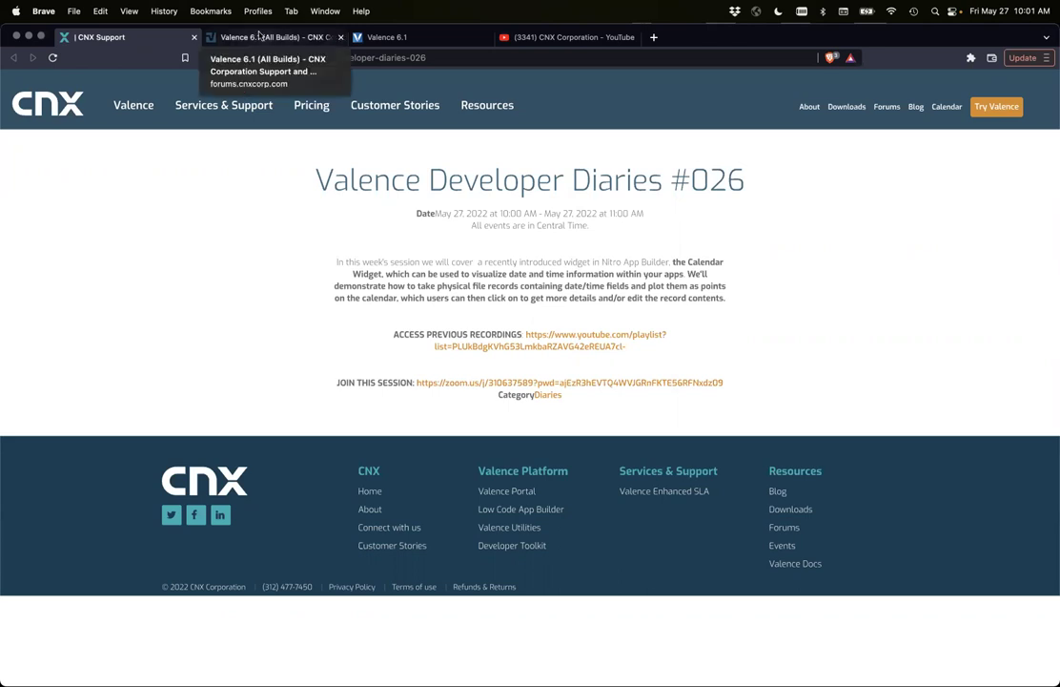
# Examine the Calendar widget entry in the Valence 6.1 release notes on the forum and switch to the Valence portal.
pyautogui.click(261, 36)
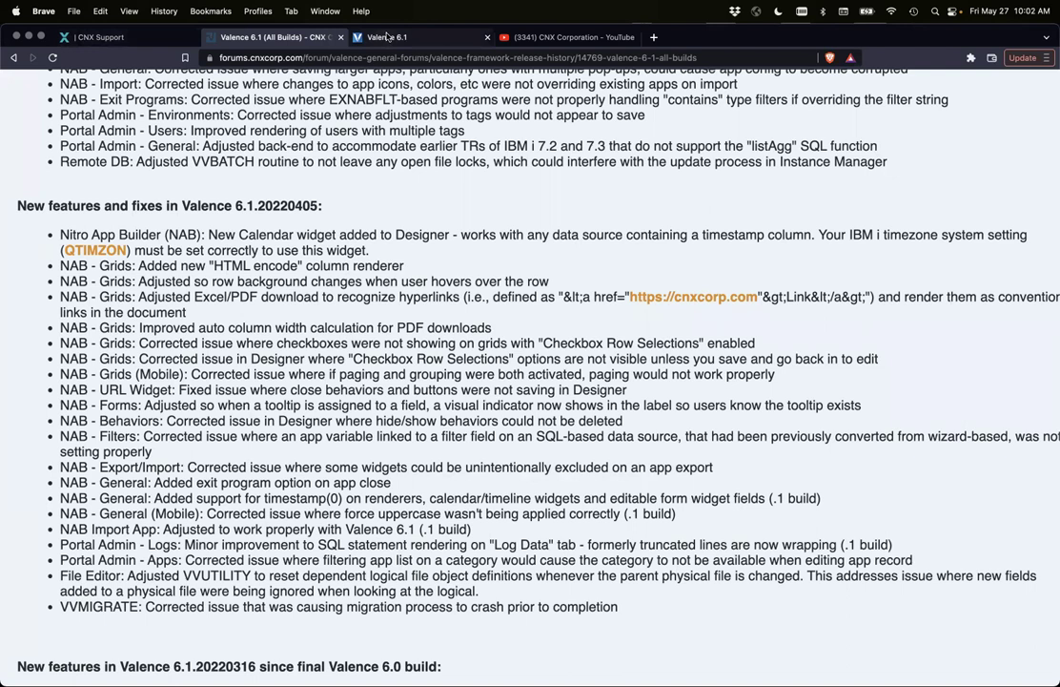
pyautogui.click(386, 38)
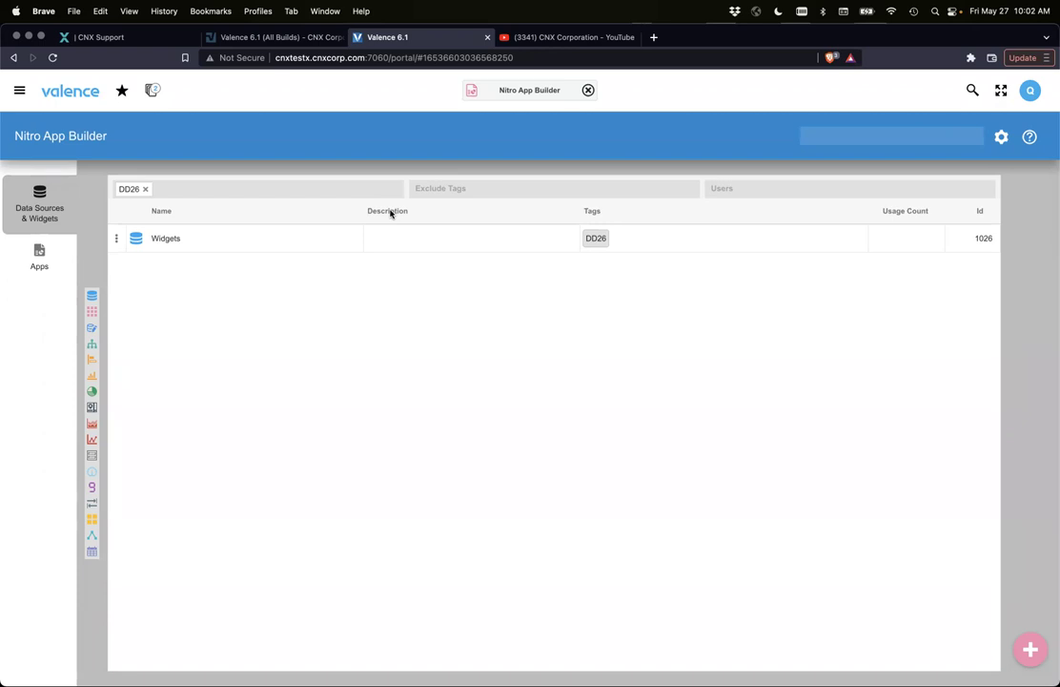
# Open the Widgets data source for editing and examine the vvmts column in its SQL statement.
pyautogui.click(143, 247)
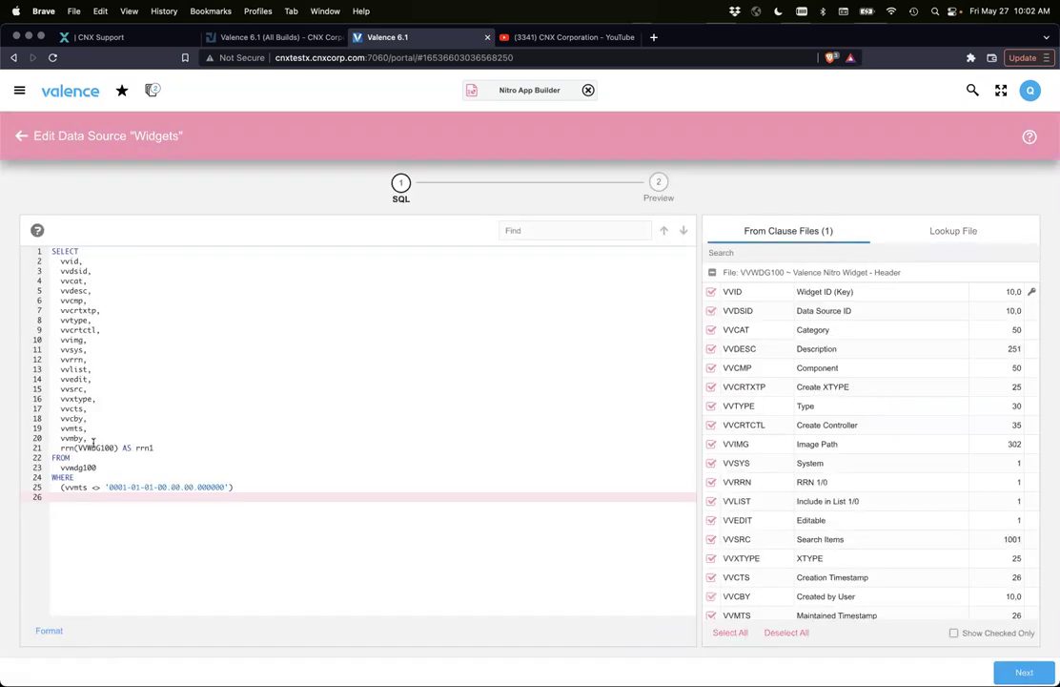
pyautogui.click(70, 430)
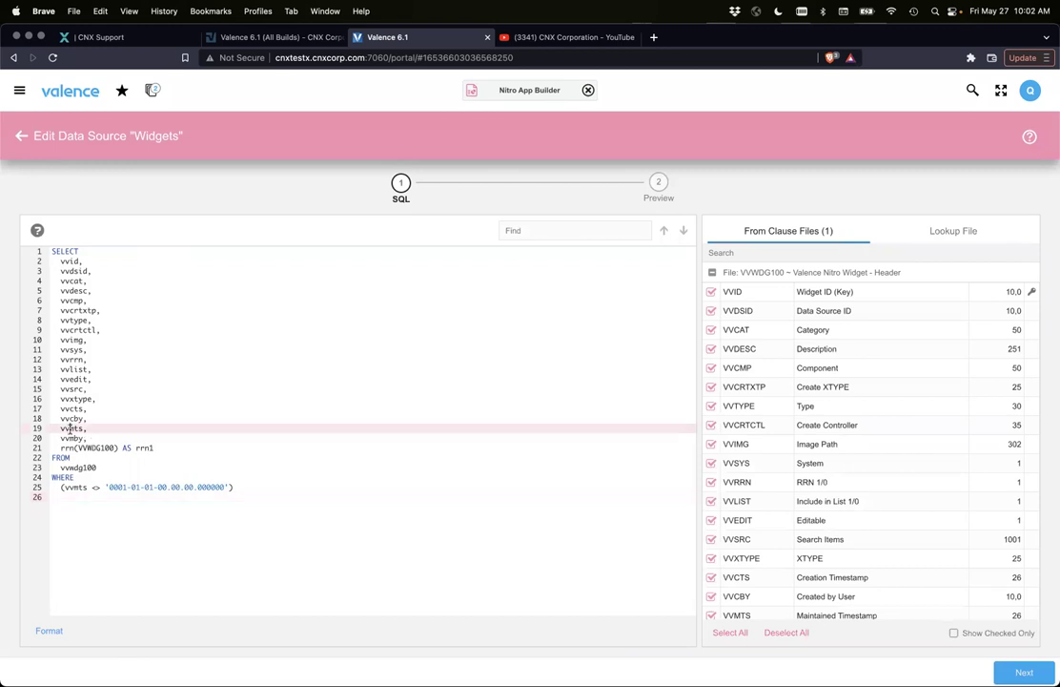
pyautogui.doubleClick(71, 430)
# Check the VVMTS field type in the VVWDG100 column list in Nitro File Editor and return to Nitro App Builder.
pyautogui.click(153, 91)
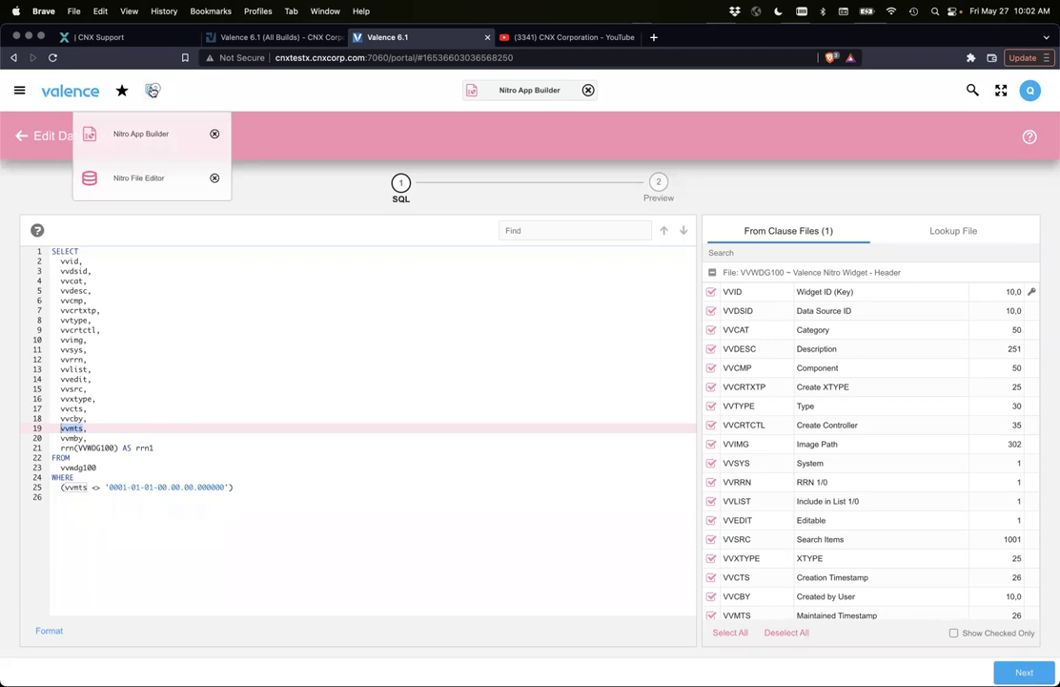
pyautogui.click(119, 178)
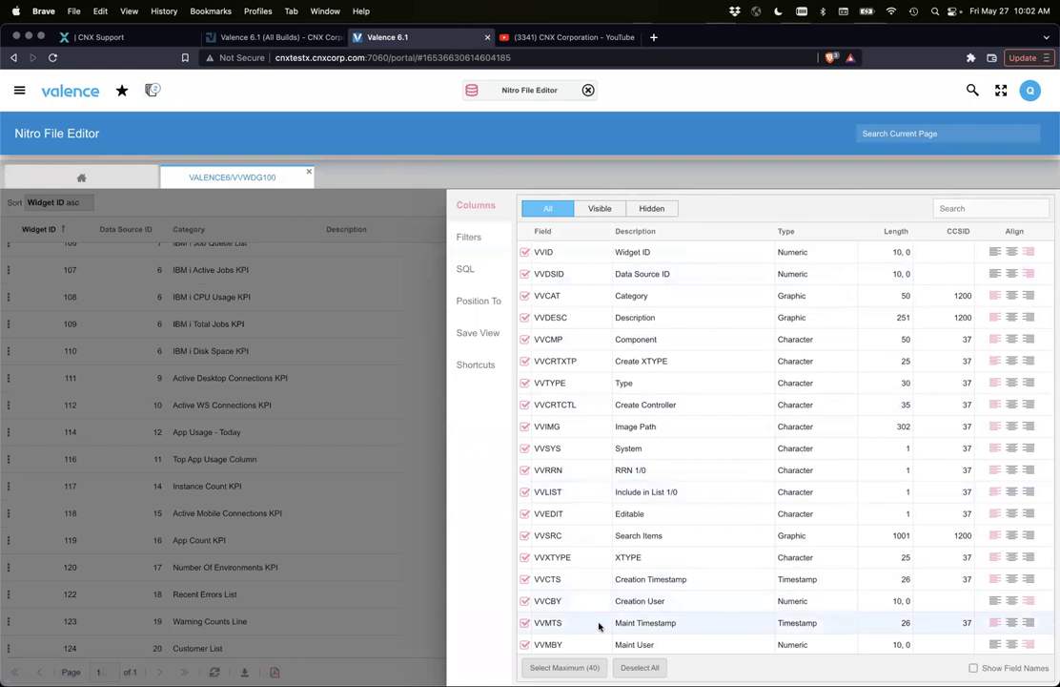
pyautogui.click(152, 89)
pyautogui.click(130, 134)
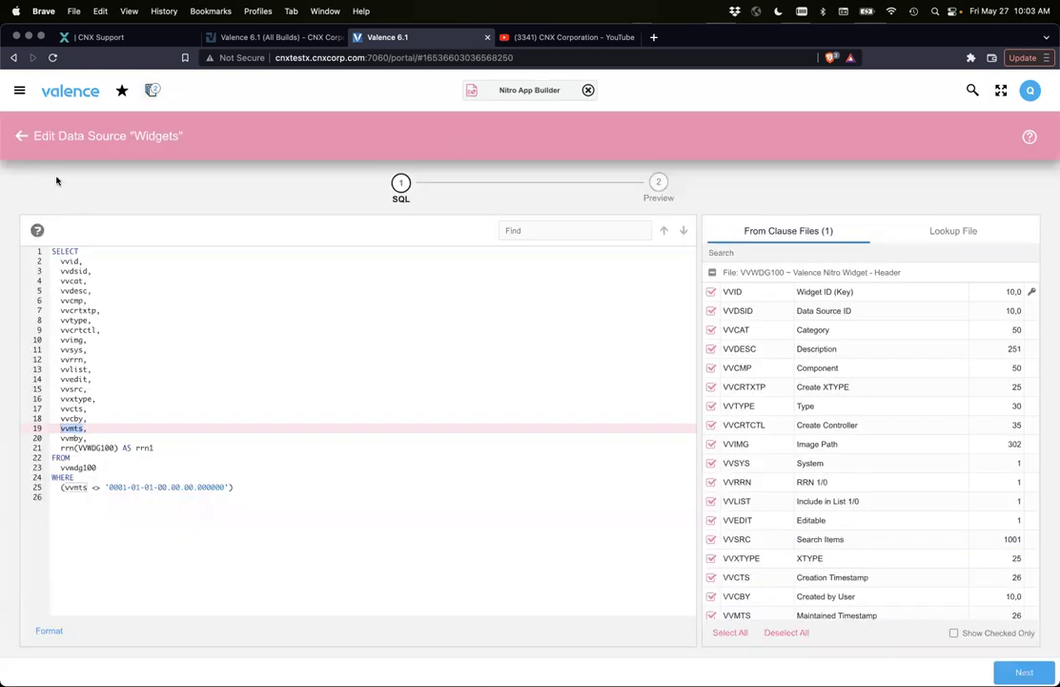
# Leave the data source editor and create a Calendar widget from the Widgets data source.
pyautogui.click(21, 139)
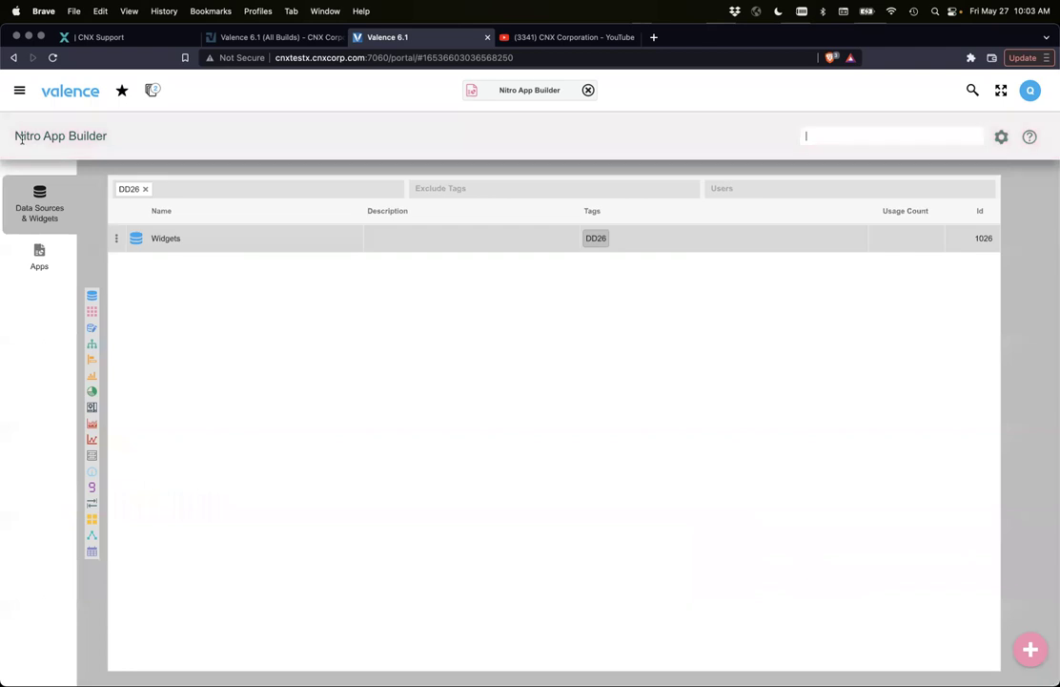
pyautogui.click(116, 239)
pyautogui.moveTo(127, 280)
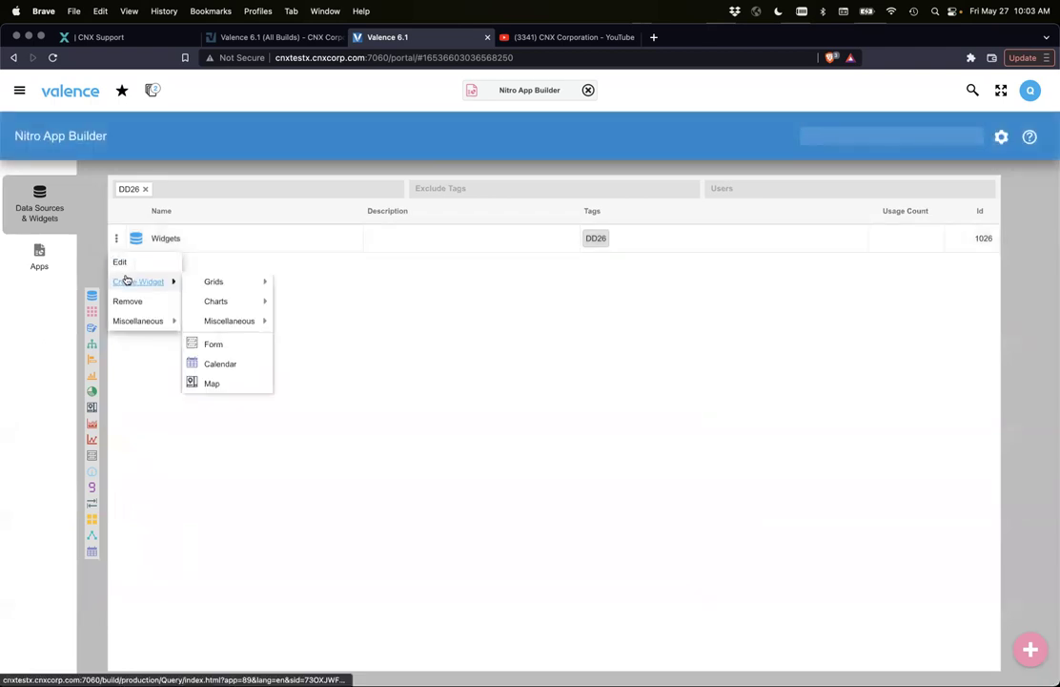
pyautogui.moveTo(229, 324)
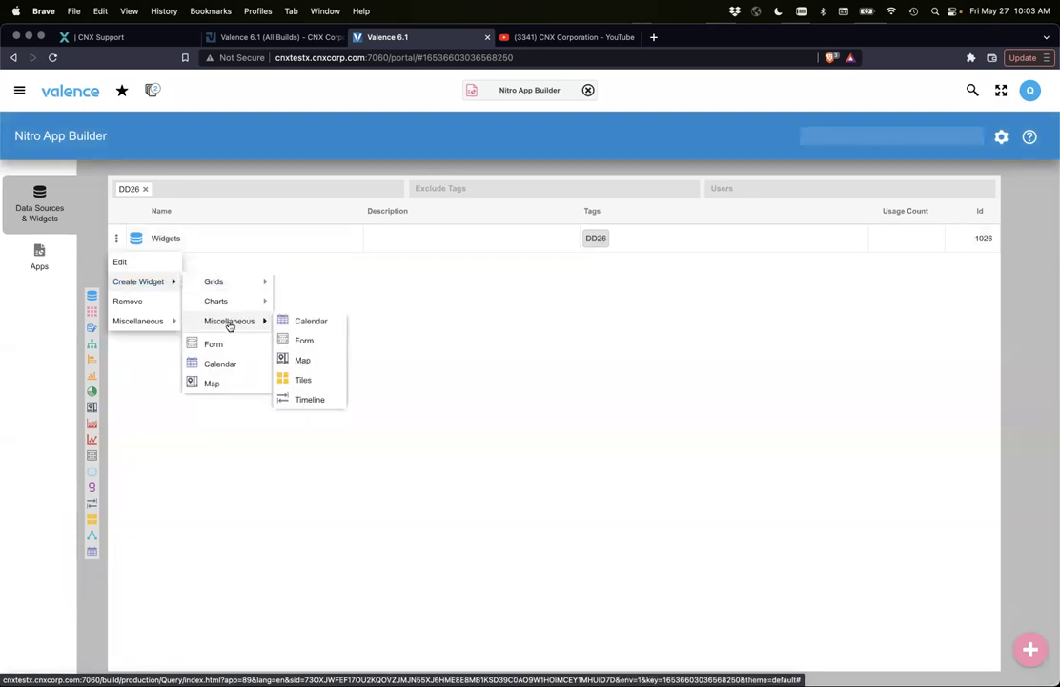
pyautogui.click(305, 324)
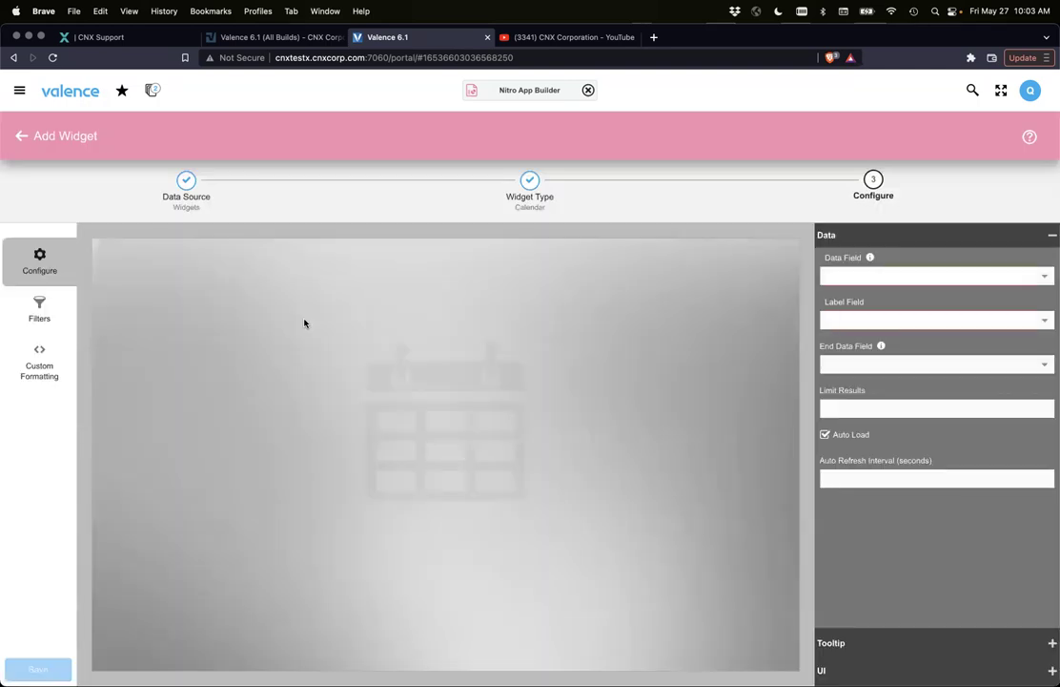
# Set the calendar's Data Field to VVMTS and its Label Field to VVCAT.
pyautogui.click(1043, 277)
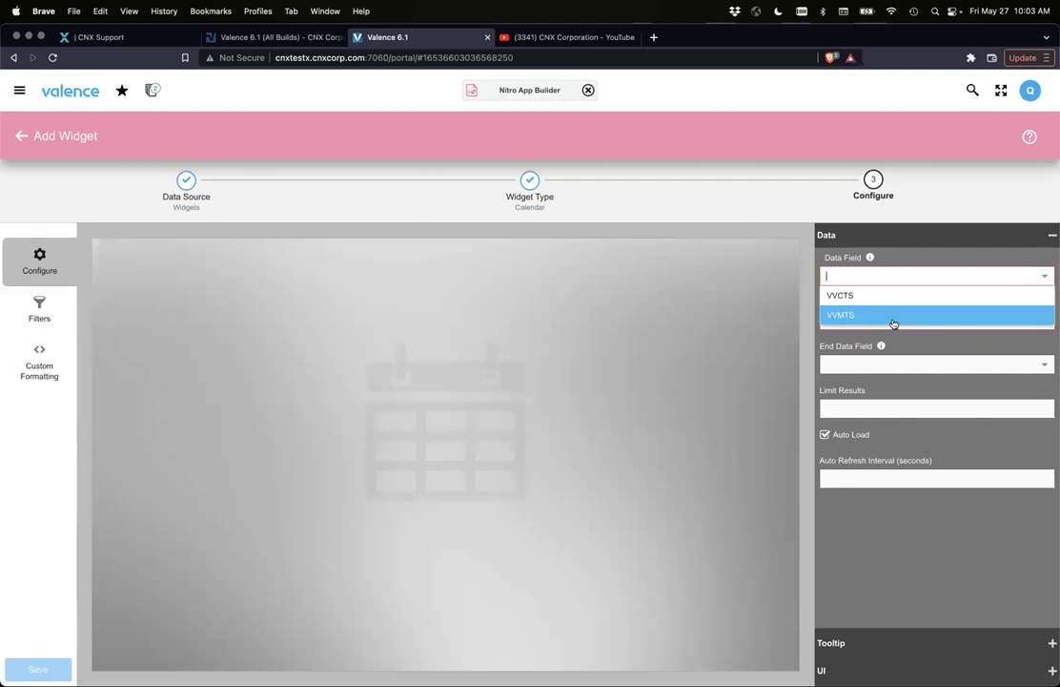
pyautogui.click(893, 317)
pyautogui.click(997, 316)
pyautogui.click(828, 380)
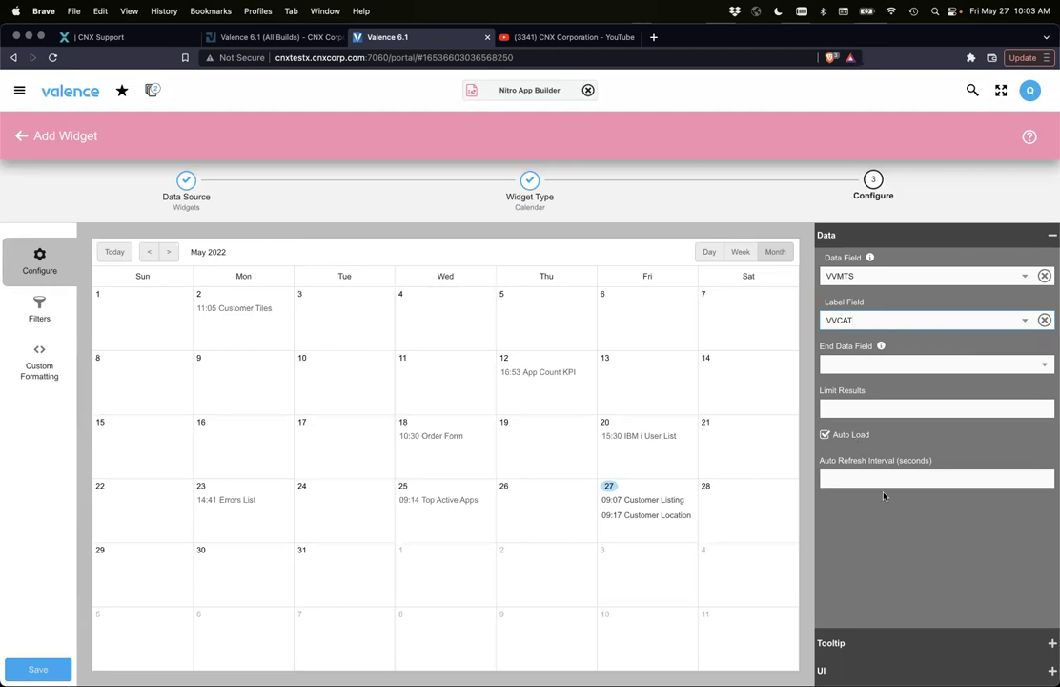
# Try the calendar tooltip "ID: {VVID}" on an entry, and clear the tooltip text again.
pyautogui.click(860, 640)
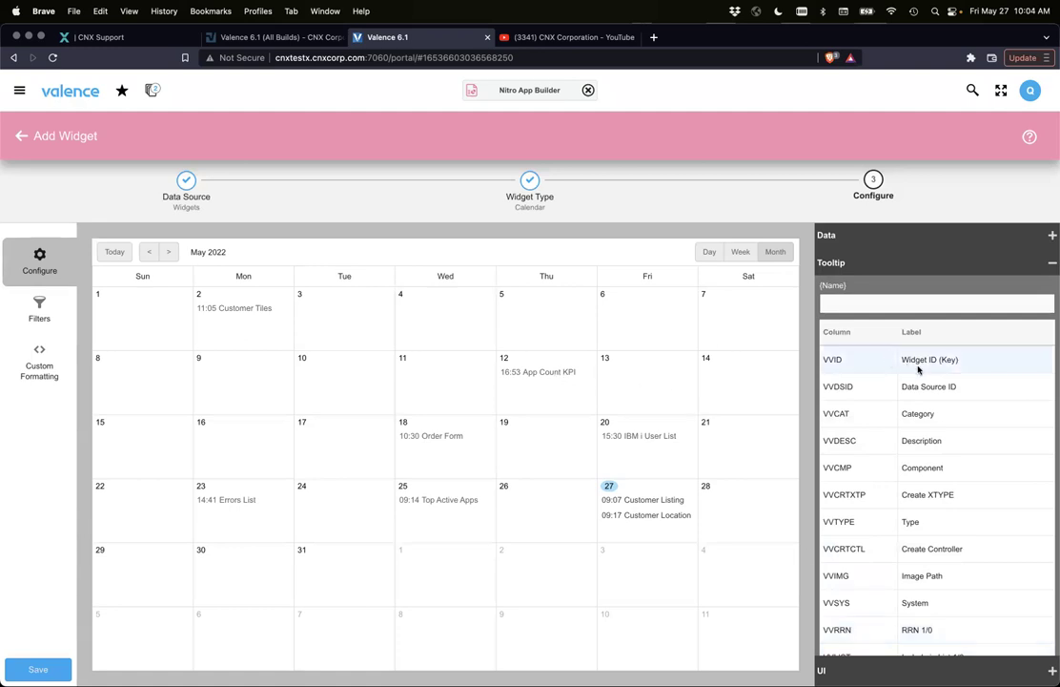
pyautogui.click(890, 305)
pyautogui.write('ID')
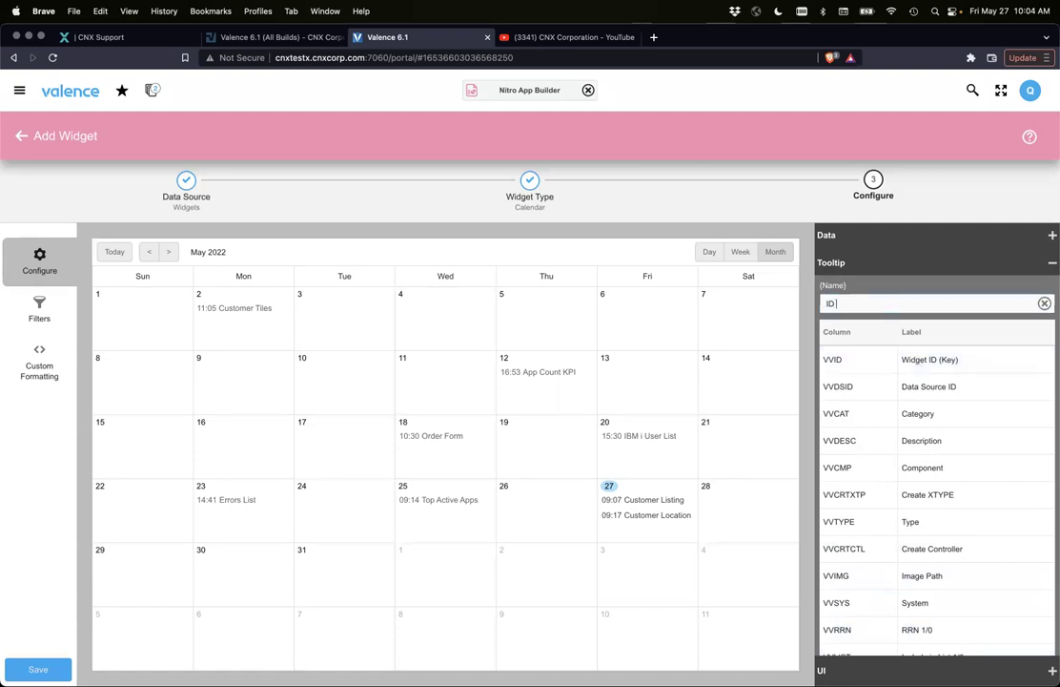
pyautogui.write(':')
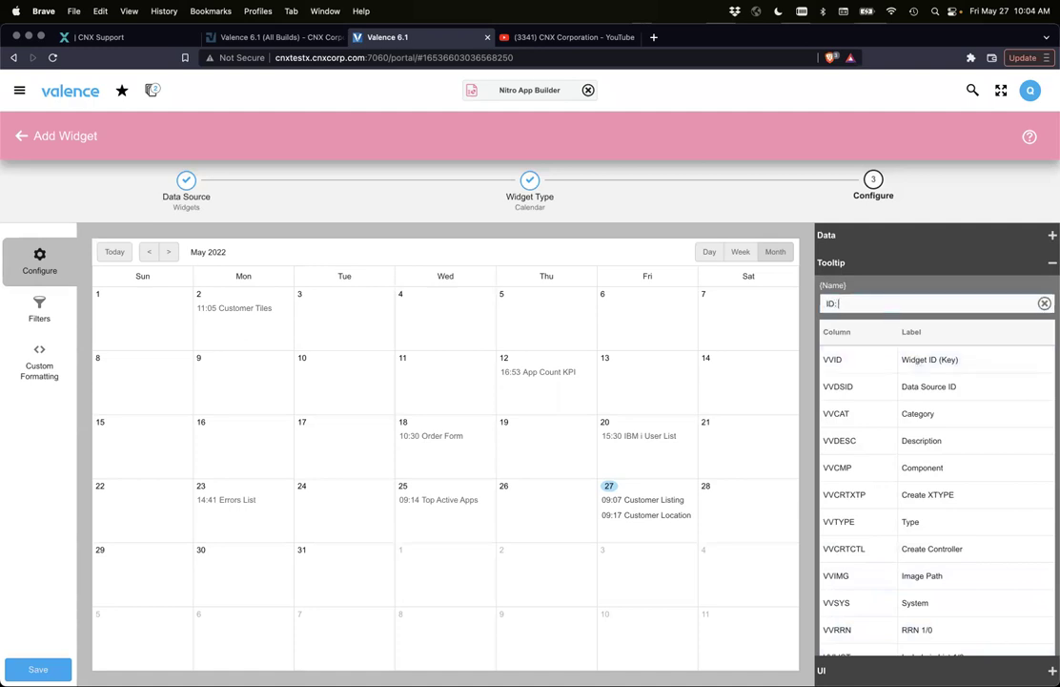
pyautogui.click(856, 355)
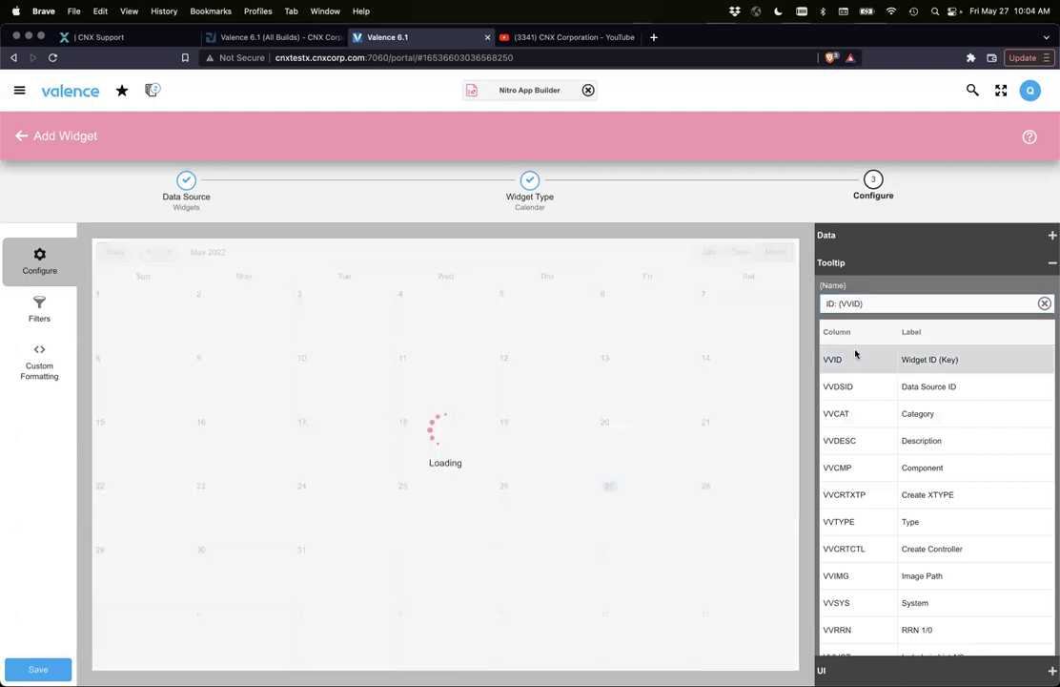
pyautogui.moveTo(560, 373)
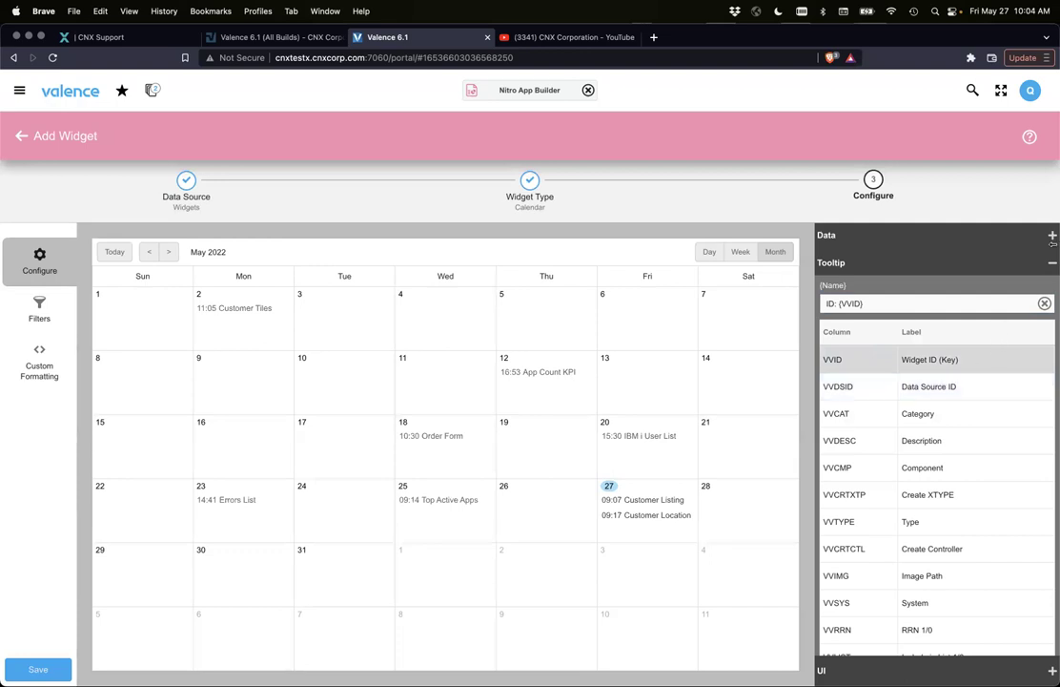
pyautogui.click(1044, 303)
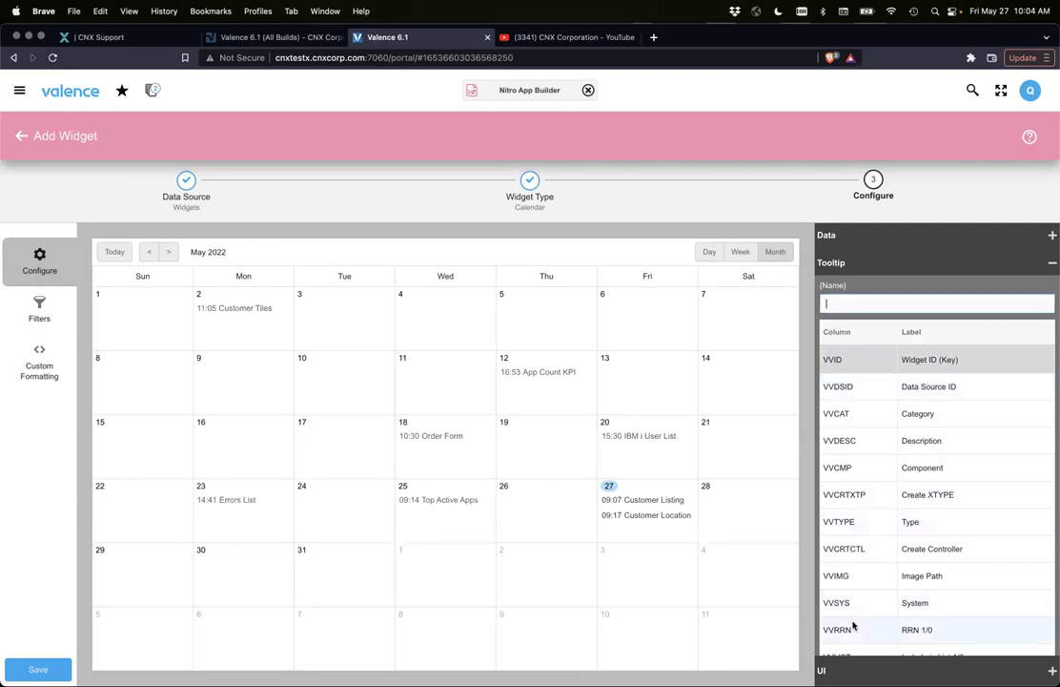
# Open the calendar's UI settings and preview its Week and Day views before returning to Month.
pyautogui.press('Escape')
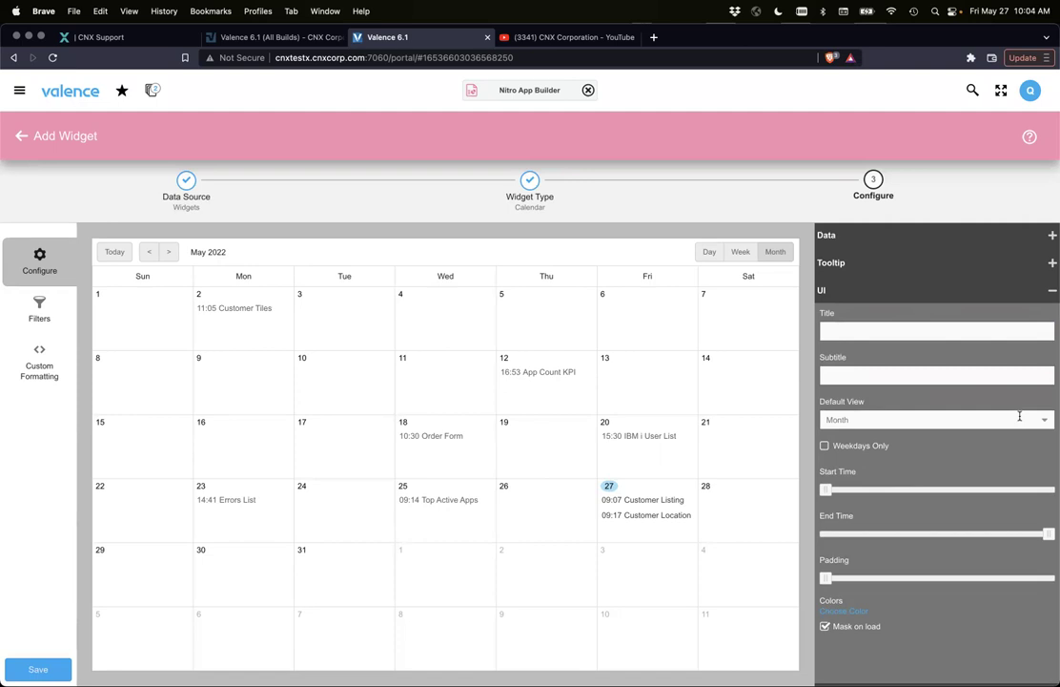
pyautogui.click(1047, 421)
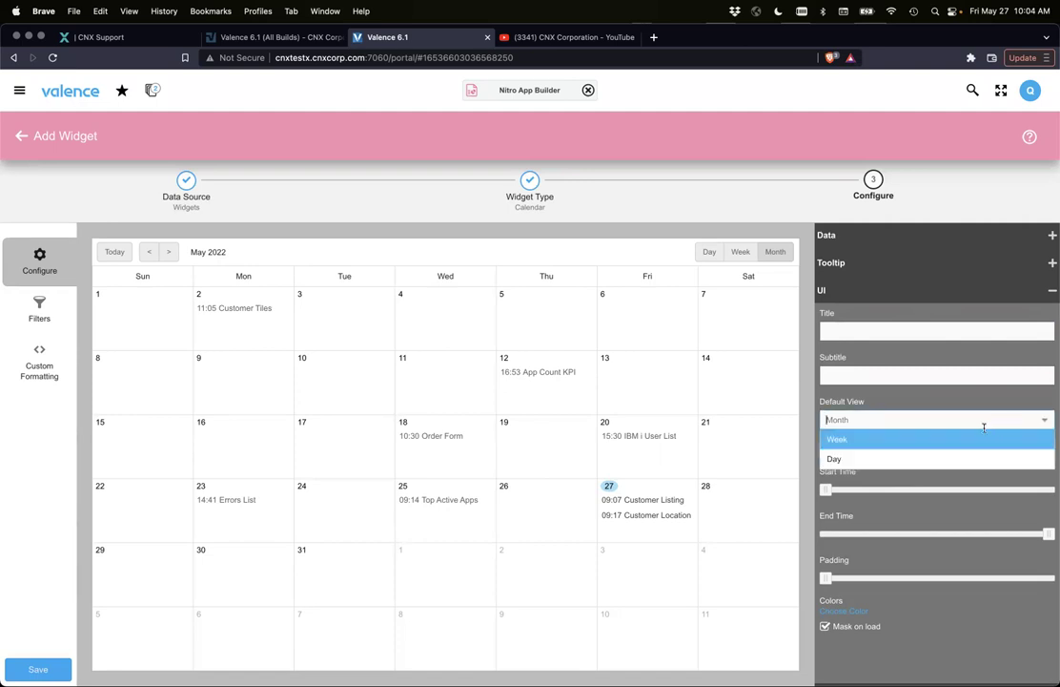
pyautogui.click(955, 404)
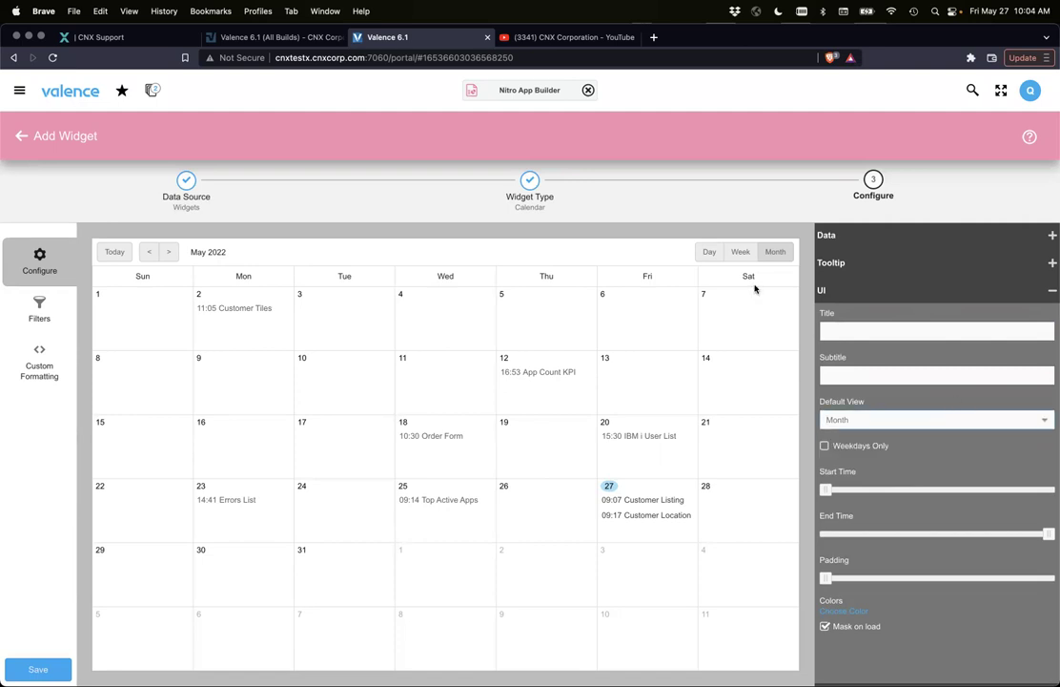
pyautogui.click(745, 256)
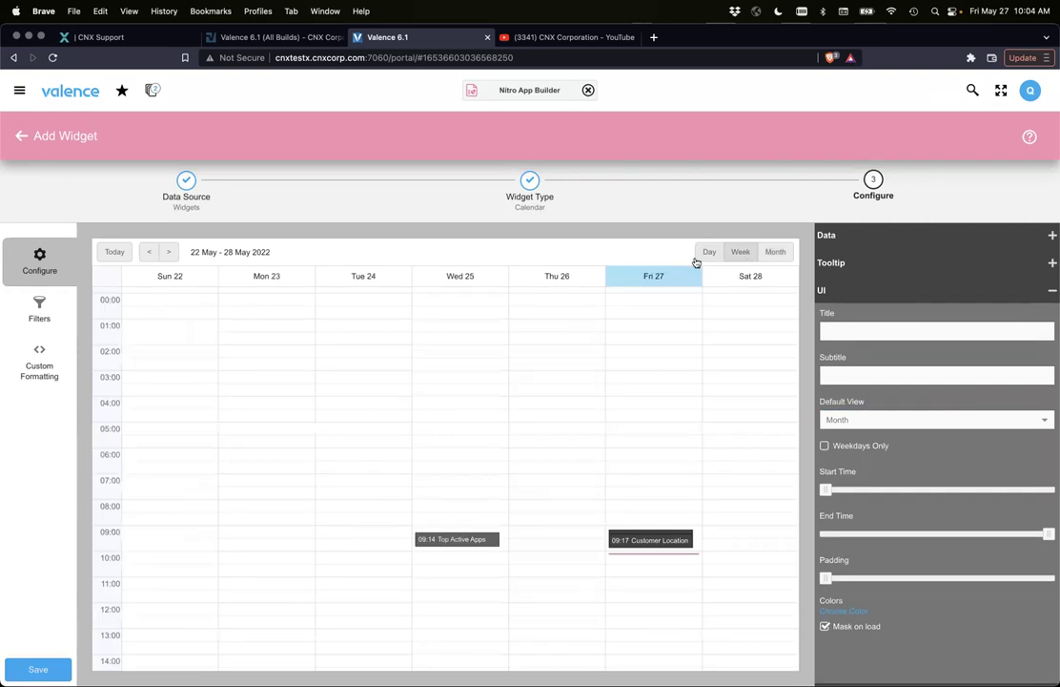
pyautogui.click(706, 254)
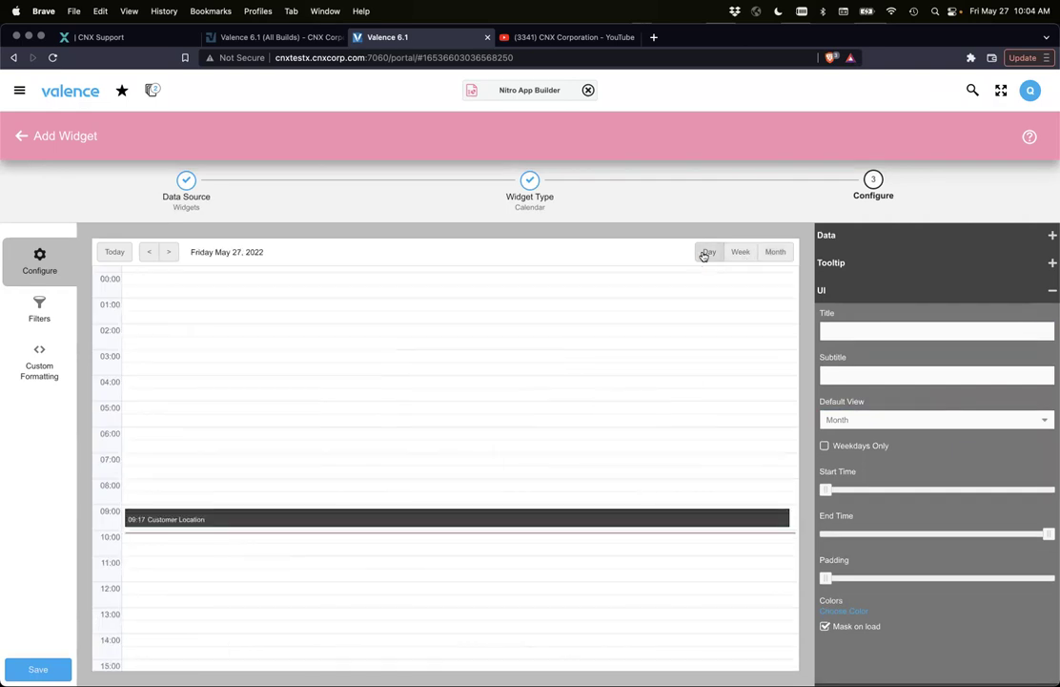
pyautogui.click(775, 252)
# Try Week as the calendar's default view and the Weekdays Only option, reverting each one.
pyautogui.click(1045, 419)
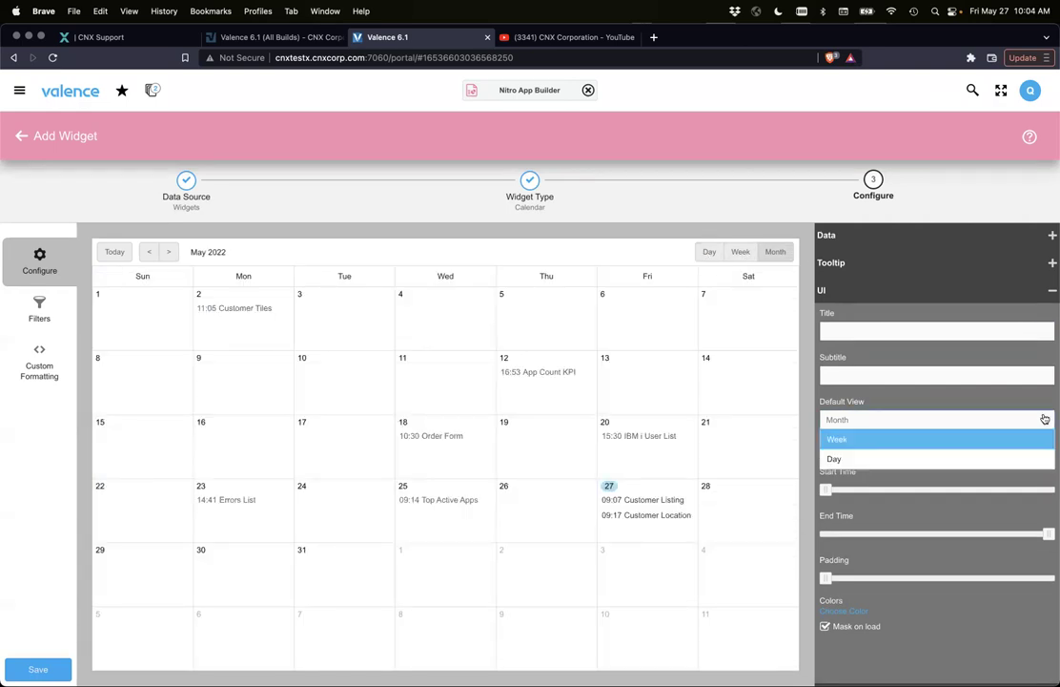
pyautogui.click(957, 440)
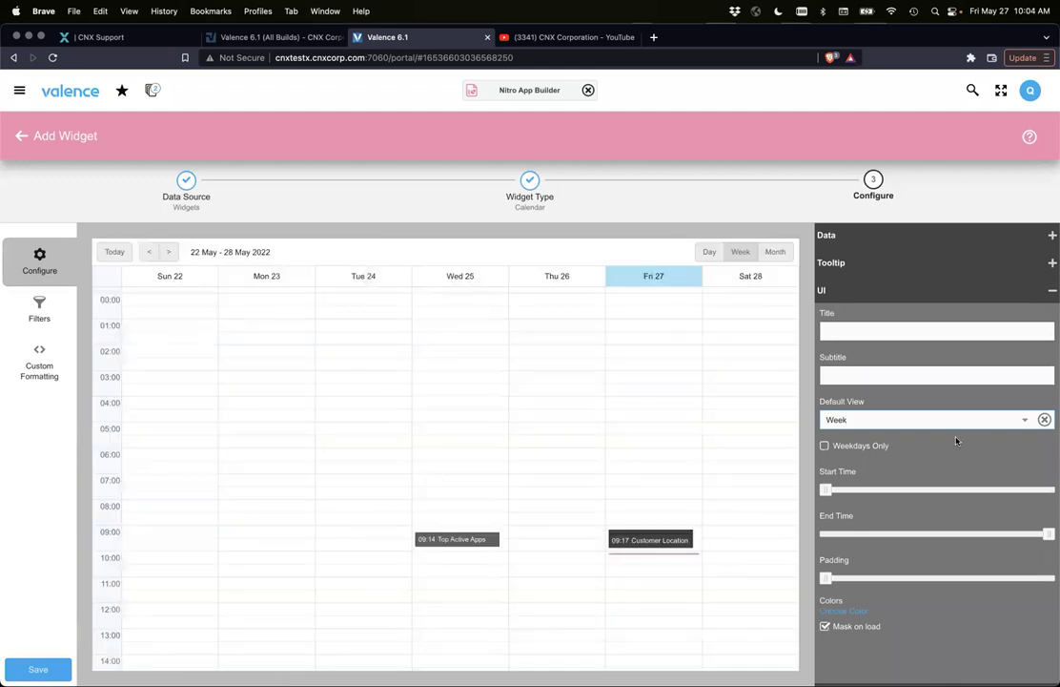
pyautogui.click(1045, 420)
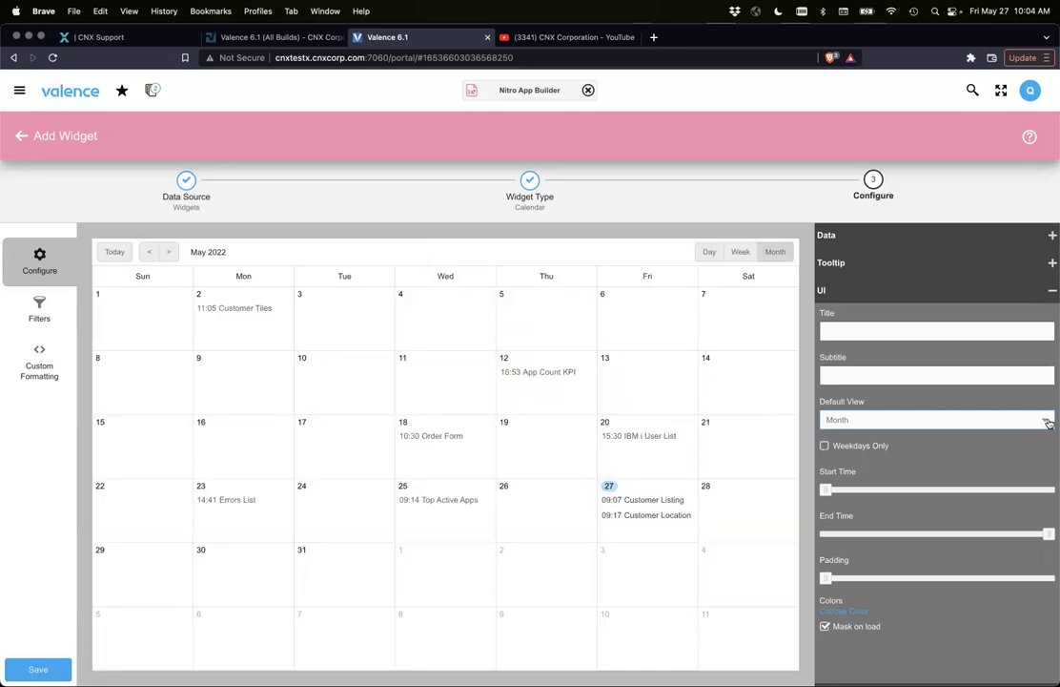
pyautogui.click(835, 448)
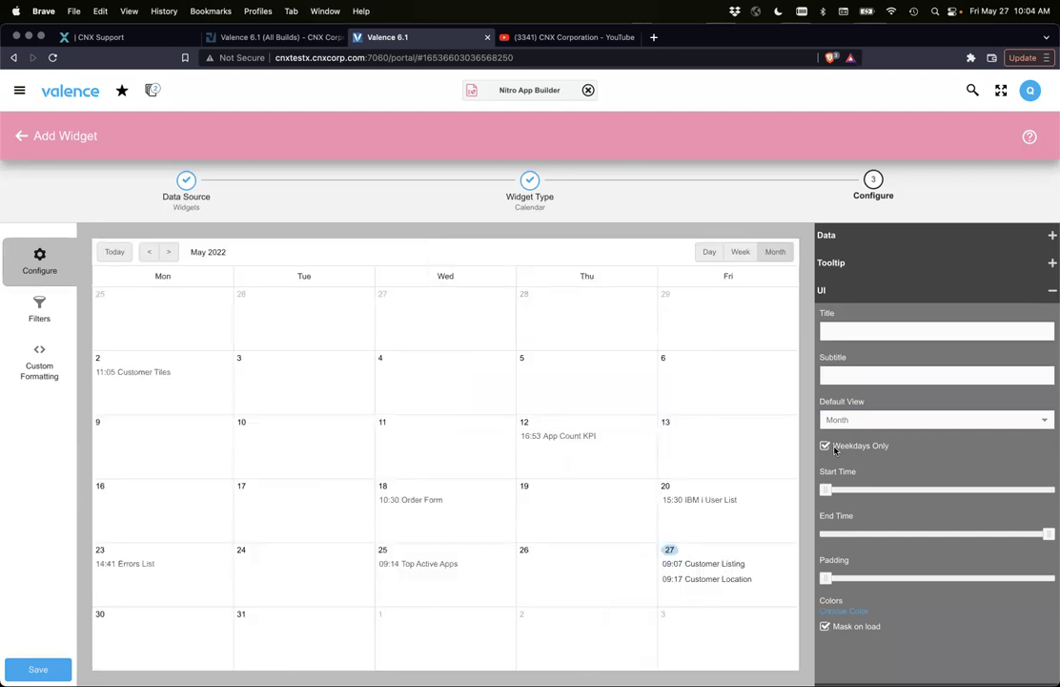
pyautogui.click(835, 450)
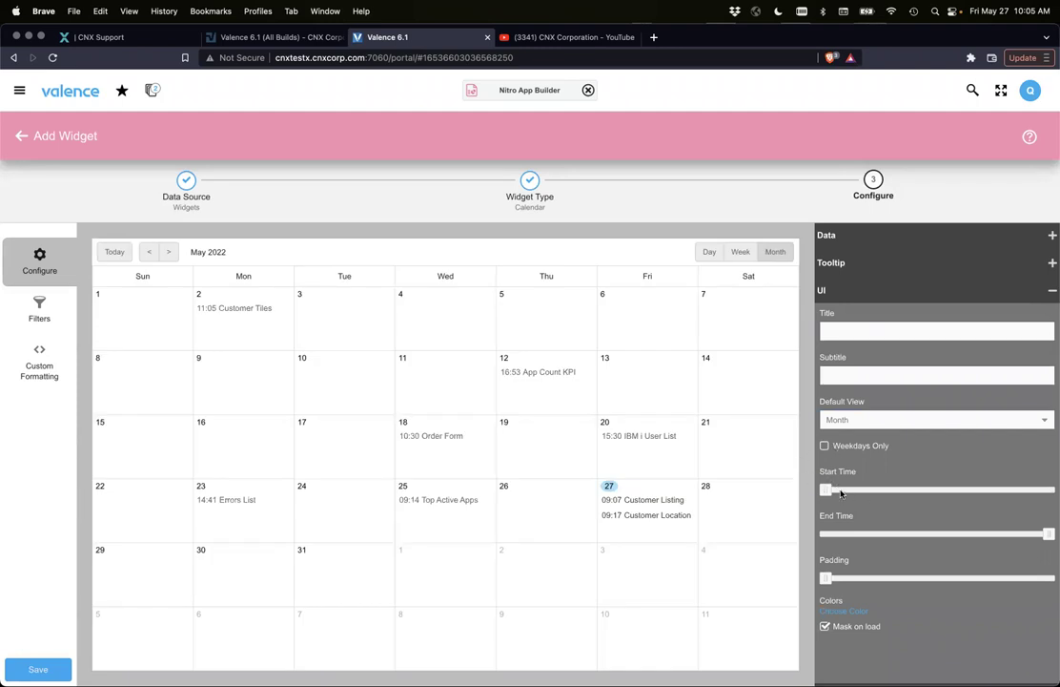
# Try start times of 02:00 and 08:00 with Day as the default view, and restore both the start time and default view.
pyautogui.click(842, 491)
pyautogui.click(706, 252)
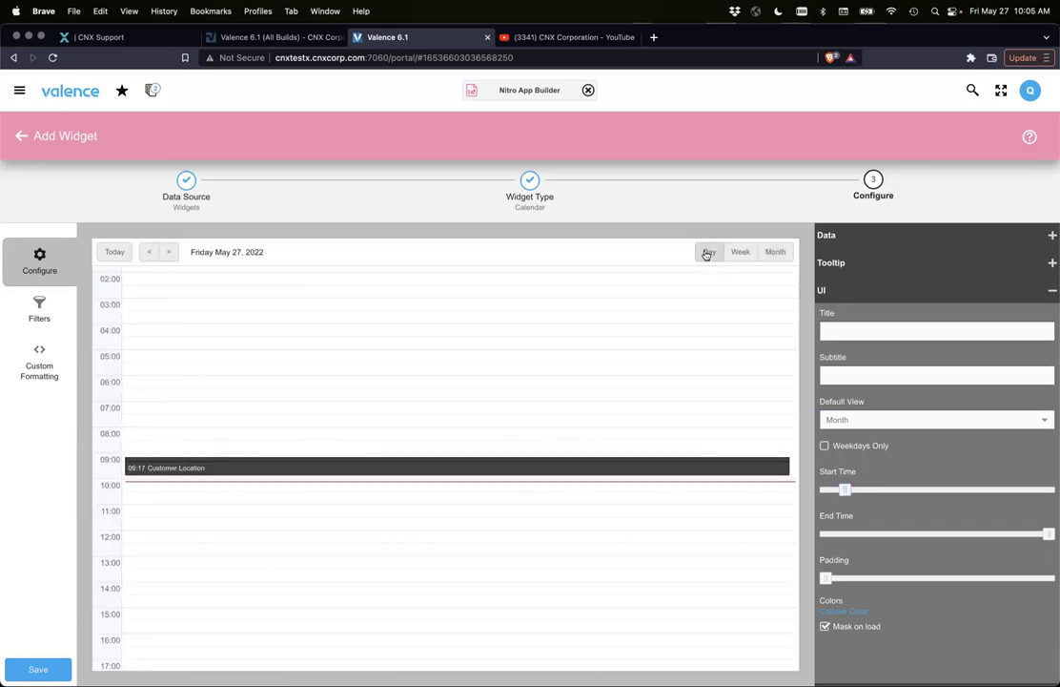
pyautogui.moveTo(845, 489); pyautogui.dragTo(903, 491)
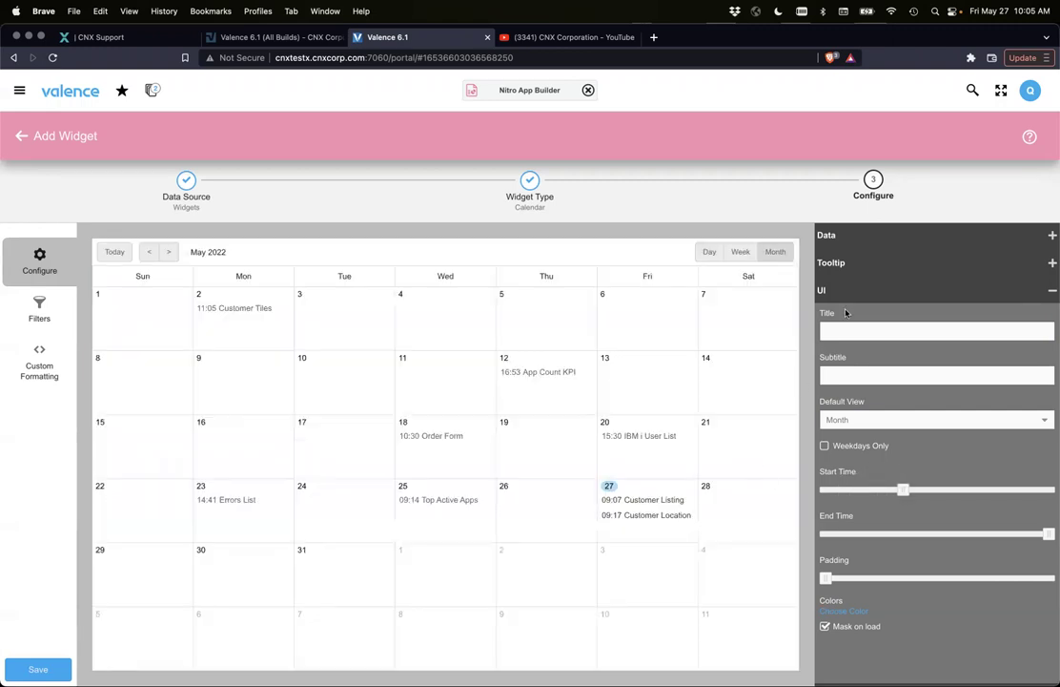
pyautogui.click(1043, 419)
pyautogui.click(877, 458)
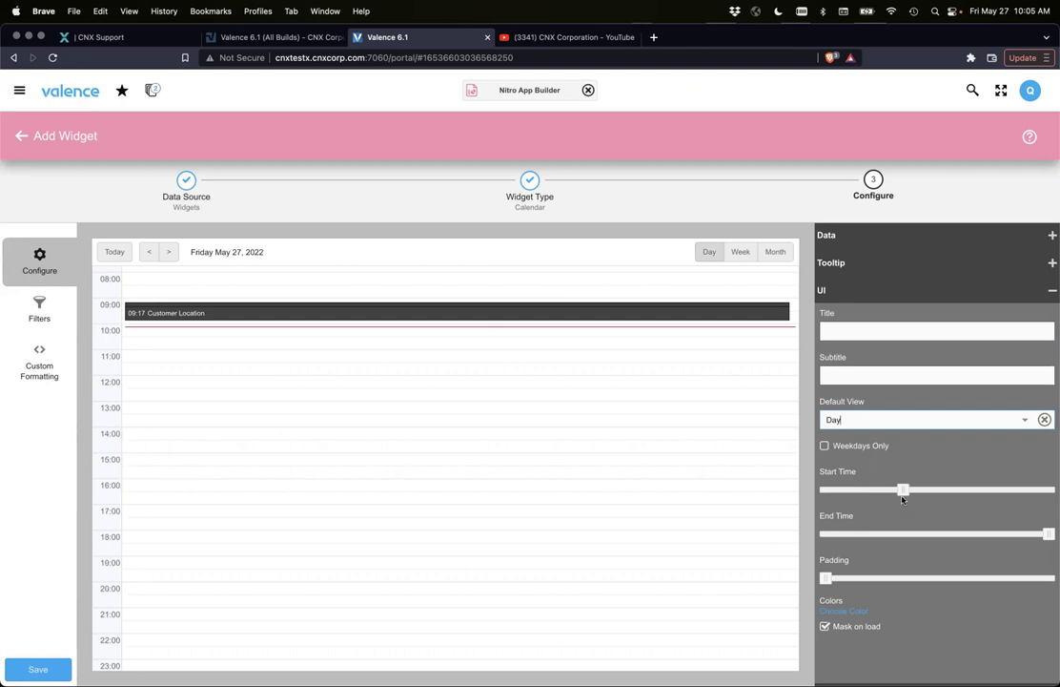
pyautogui.moveTo(902, 491); pyautogui.dragTo(792, 487)
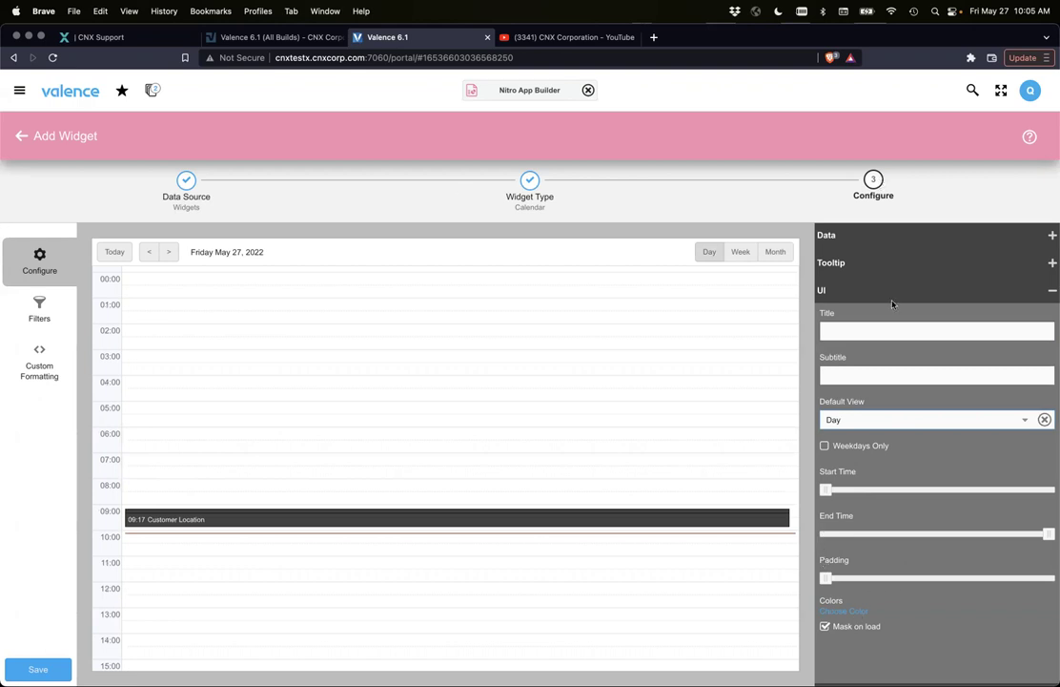
pyautogui.click(1044, 420)
# Start a new item color rule for the calendar and look through the columns available for its condition.
pyautogui.click(833, 611)
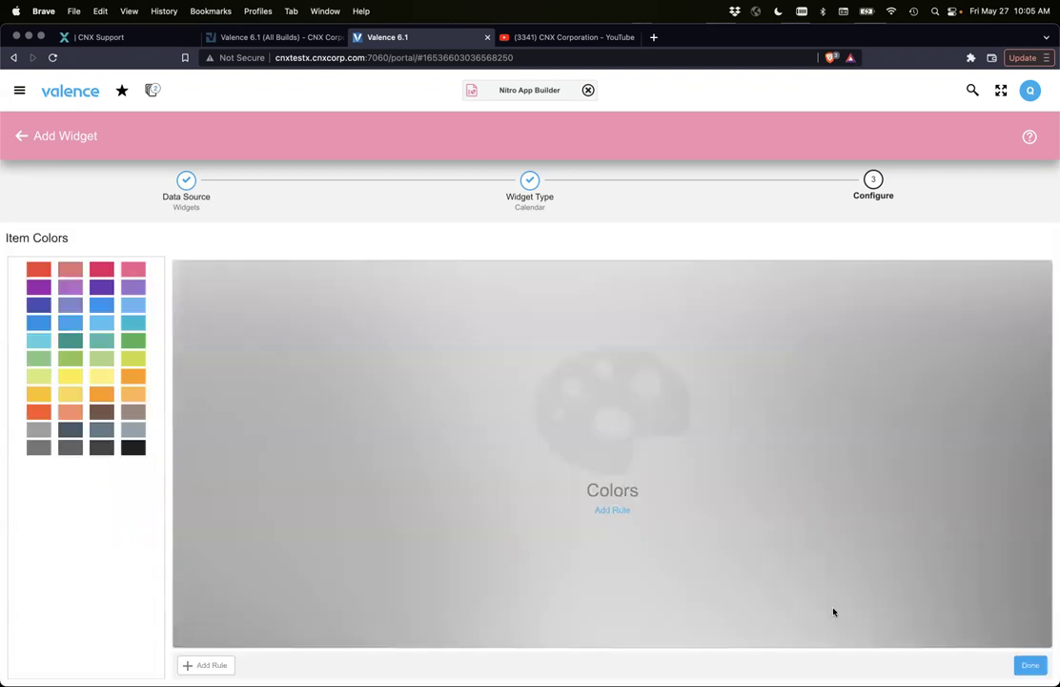
pyautogui.click(612, 510)
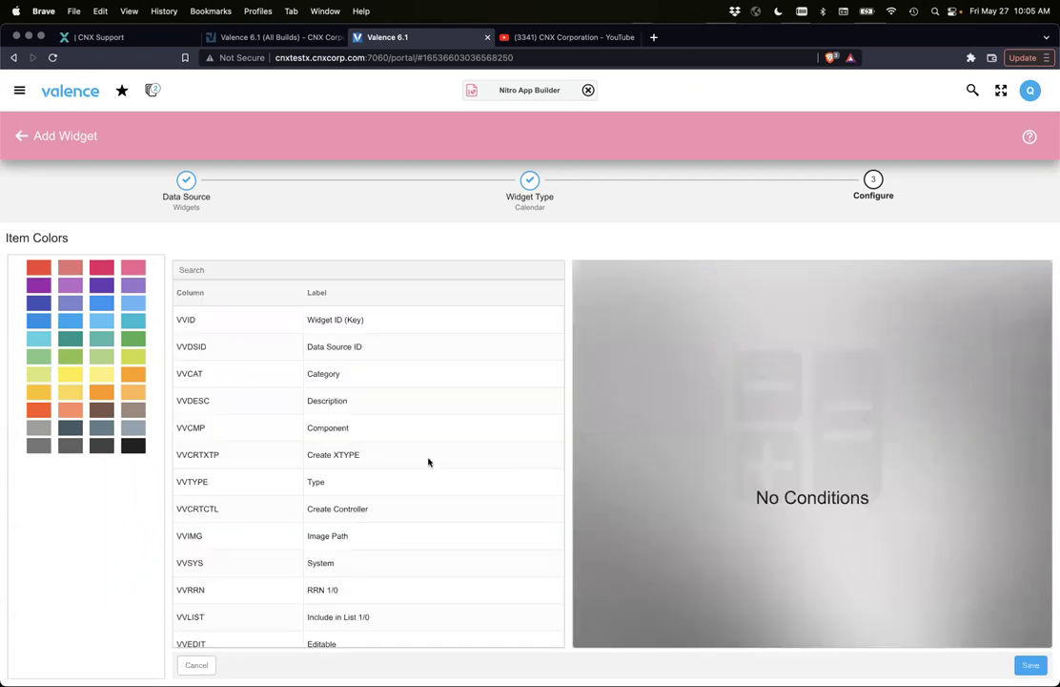
pyautogui.scroll(-1, 358, 479)
pyautogui.scroll(-2, 358, 480)
pyautogui.scroll(3, 358, 479)
pyautogui.scroll(-3, 418, 444)
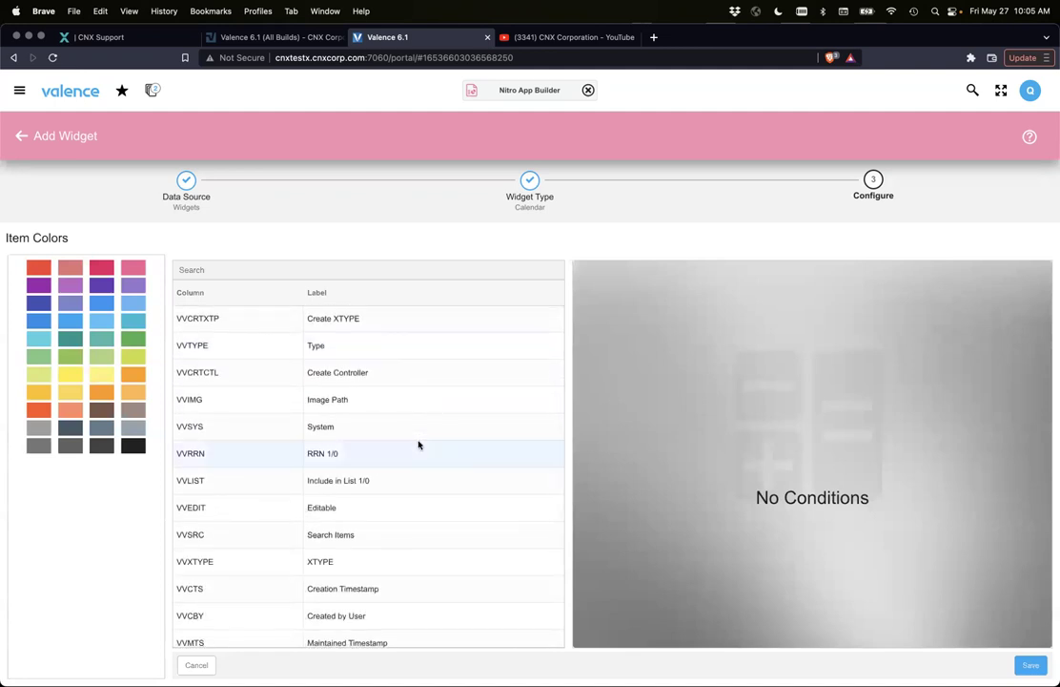
pyautogui.scroll(-1, 418, 445)
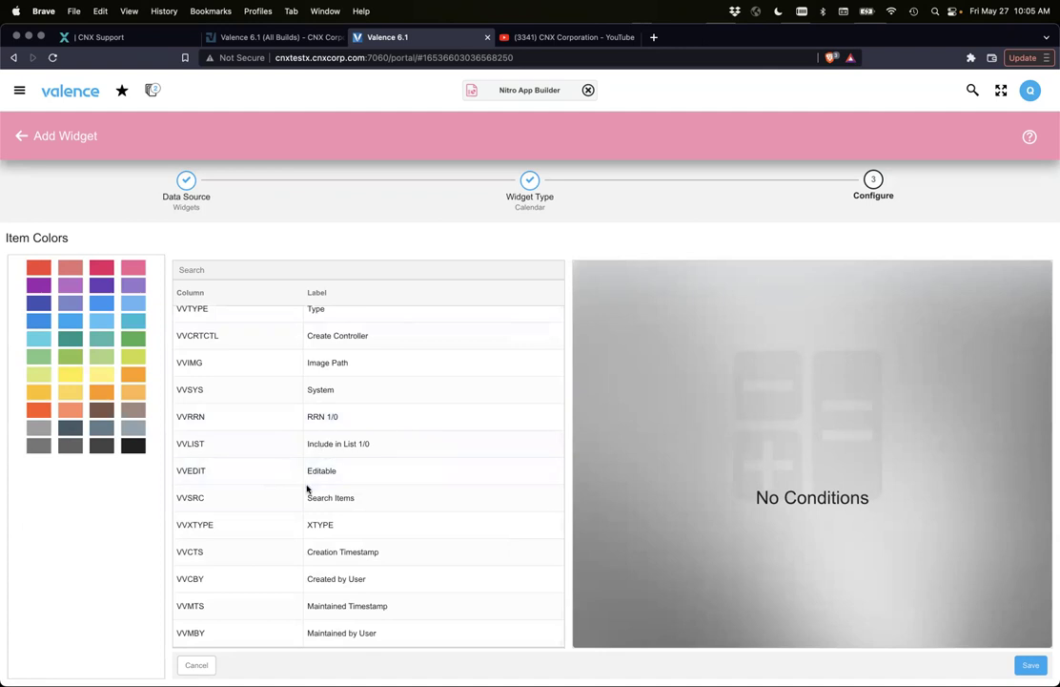
pyautogui.scroll(5, 306, 489)
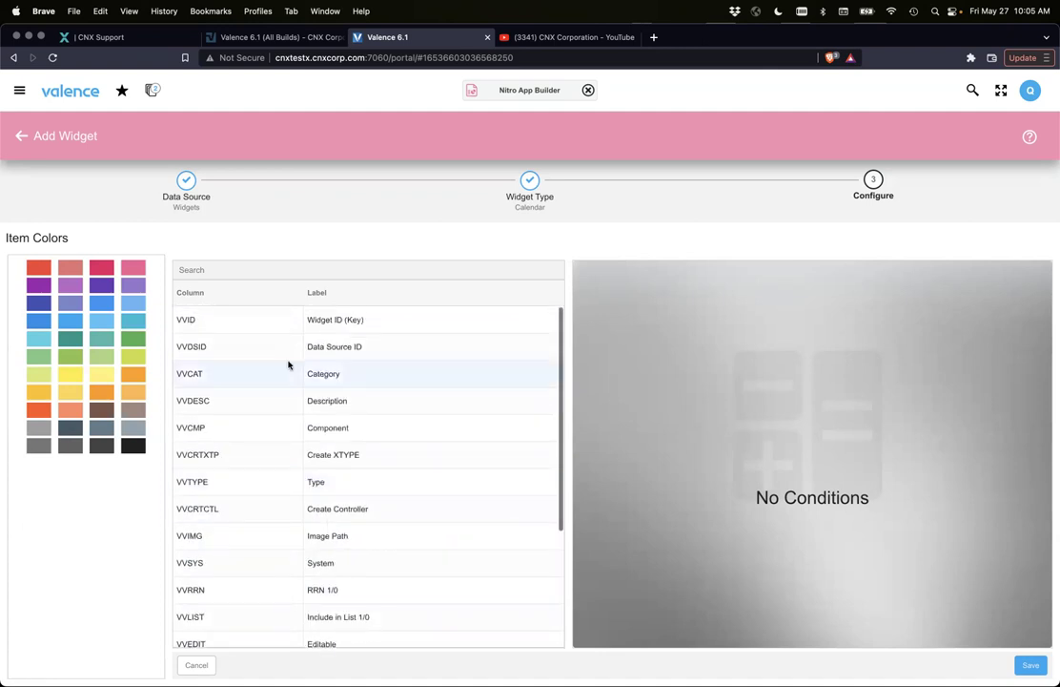
# Try a green item color rule for entries whose Widget ID (VVID) is less than 1010, and save the rule.
pyautogui.click(267, 326)
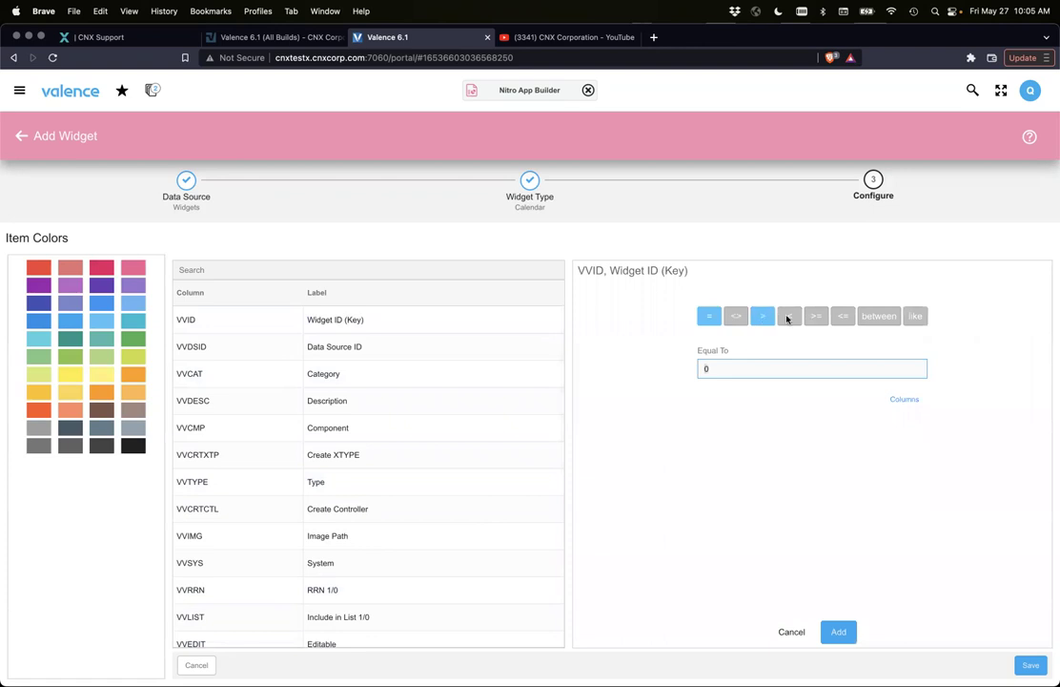
pyautogui.click(789, 315)
pyautogui.click(772, 372)
pyautogui.write('1010')
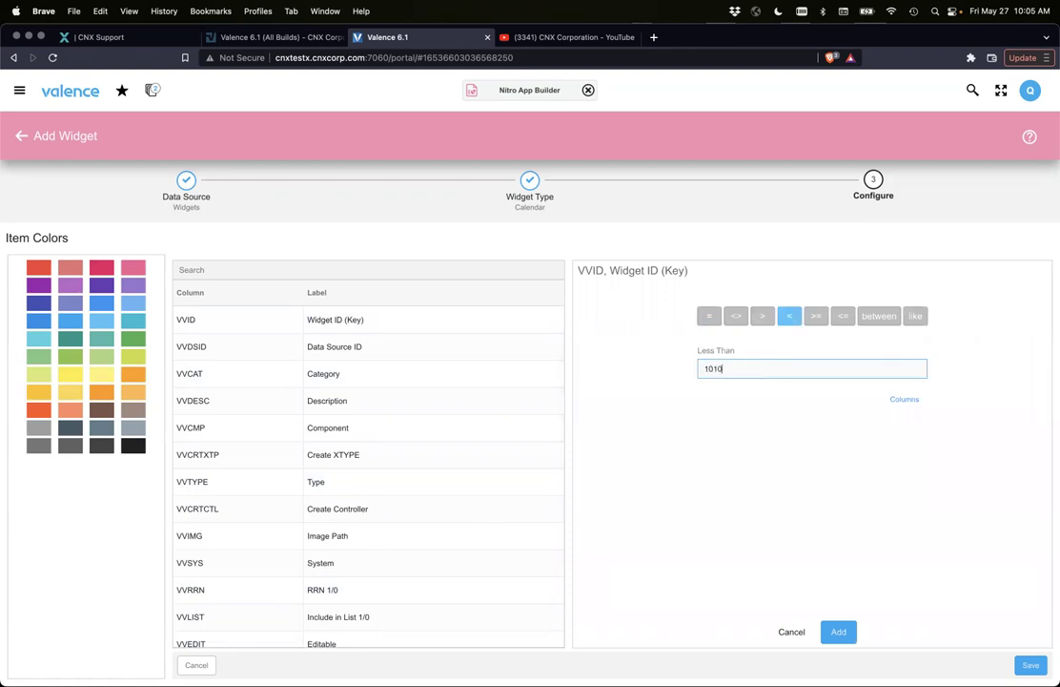
pyautogui.click(830, 630)
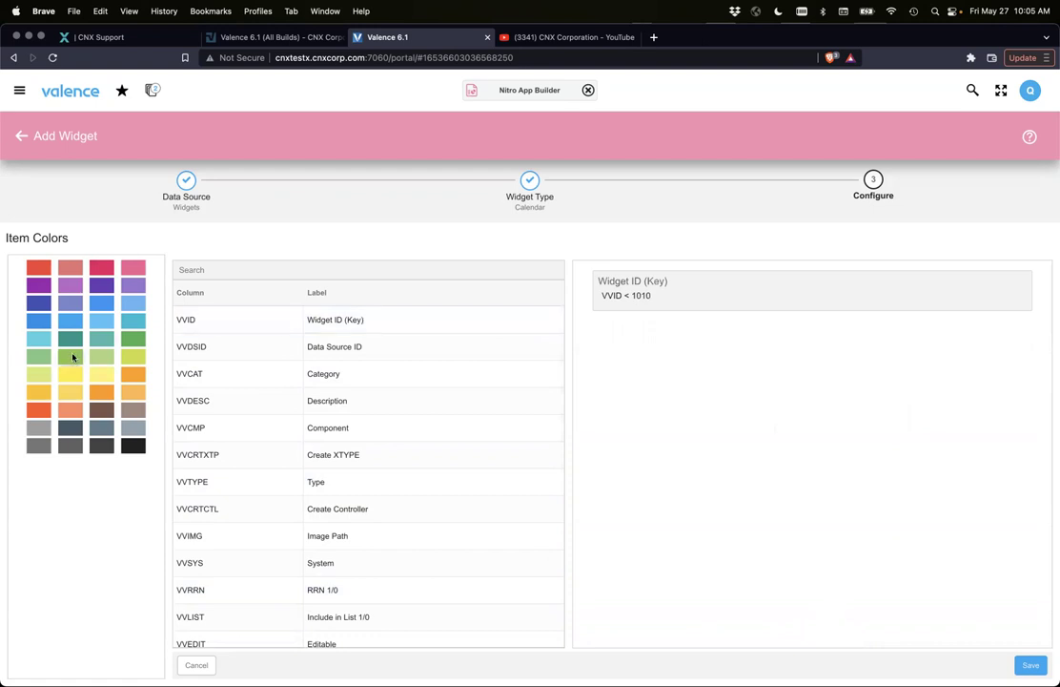
pyautogui.click(132, 339)
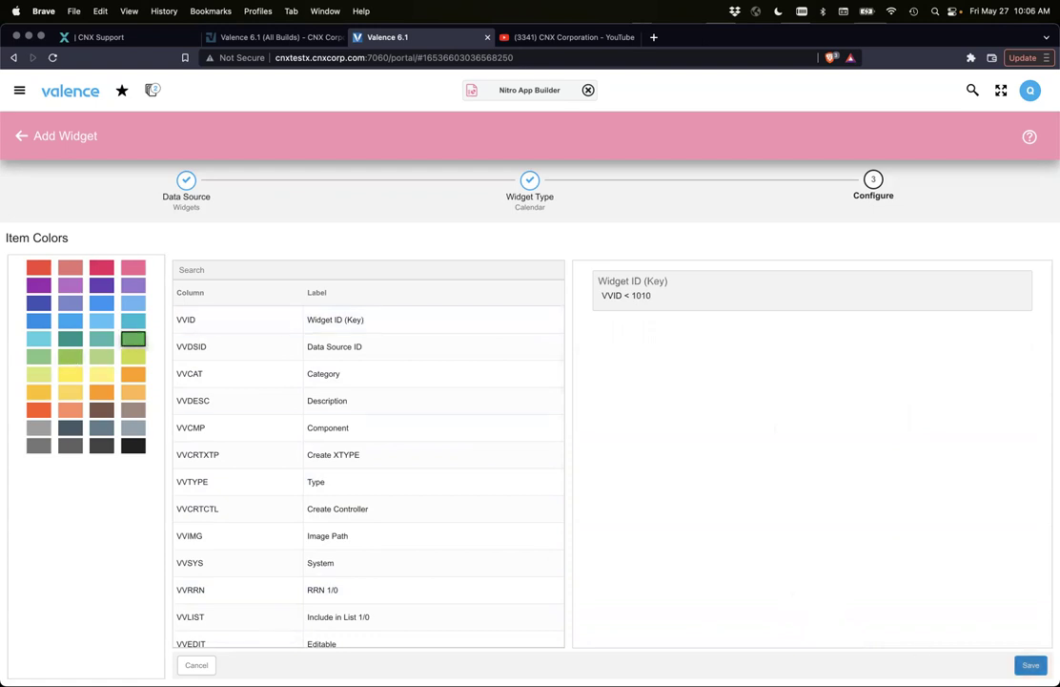
pyautogui.click(892, 577)
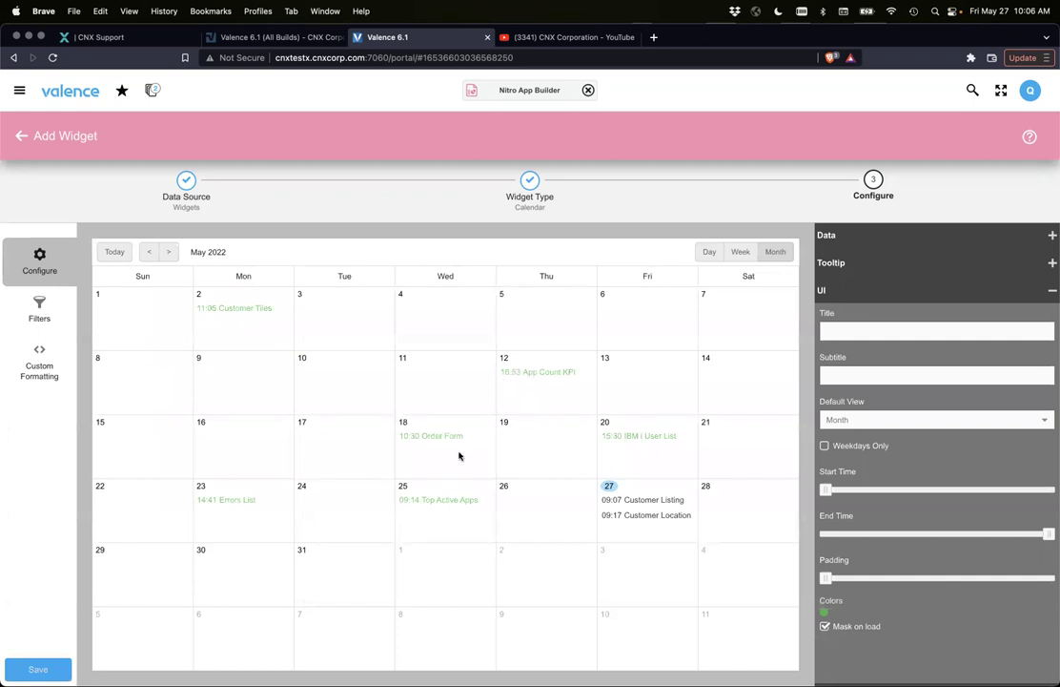
# Delete the VVID < 1010 color rule and return to the calendar configuration.
pyautogui.click(837, 596)
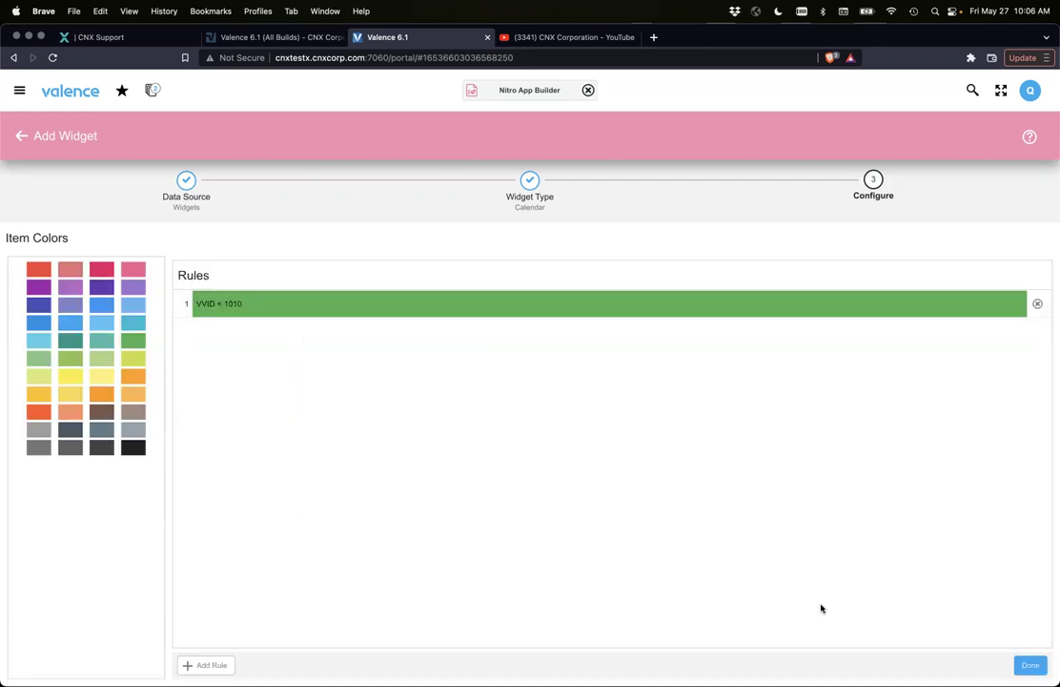
pyautogui.click(1037, 303)
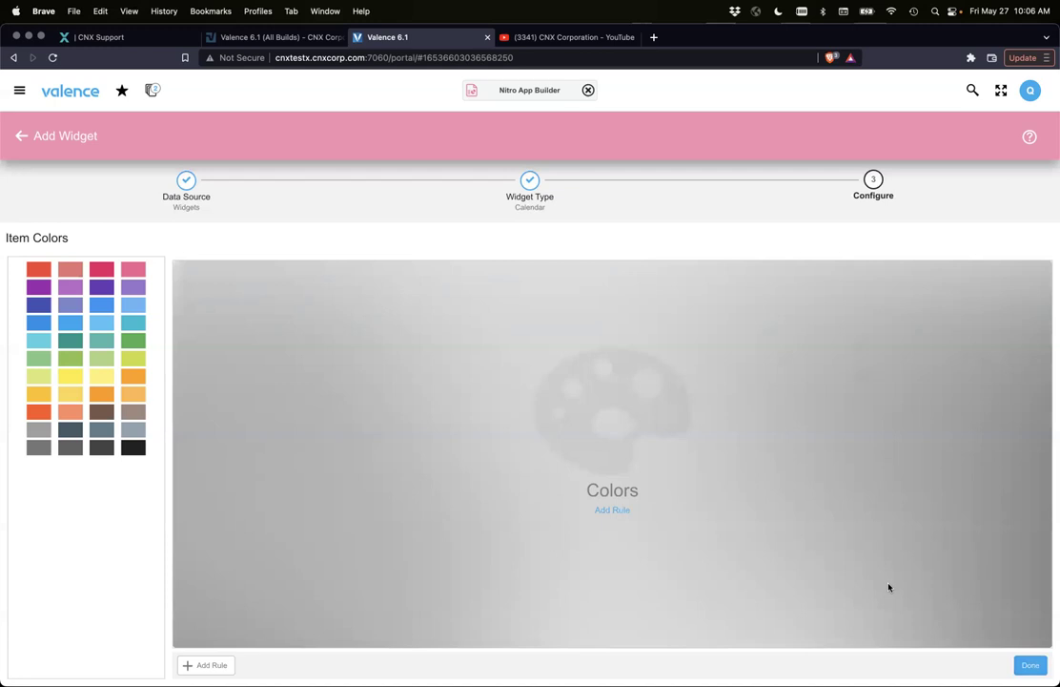
pyautogui.click(1029, 664)
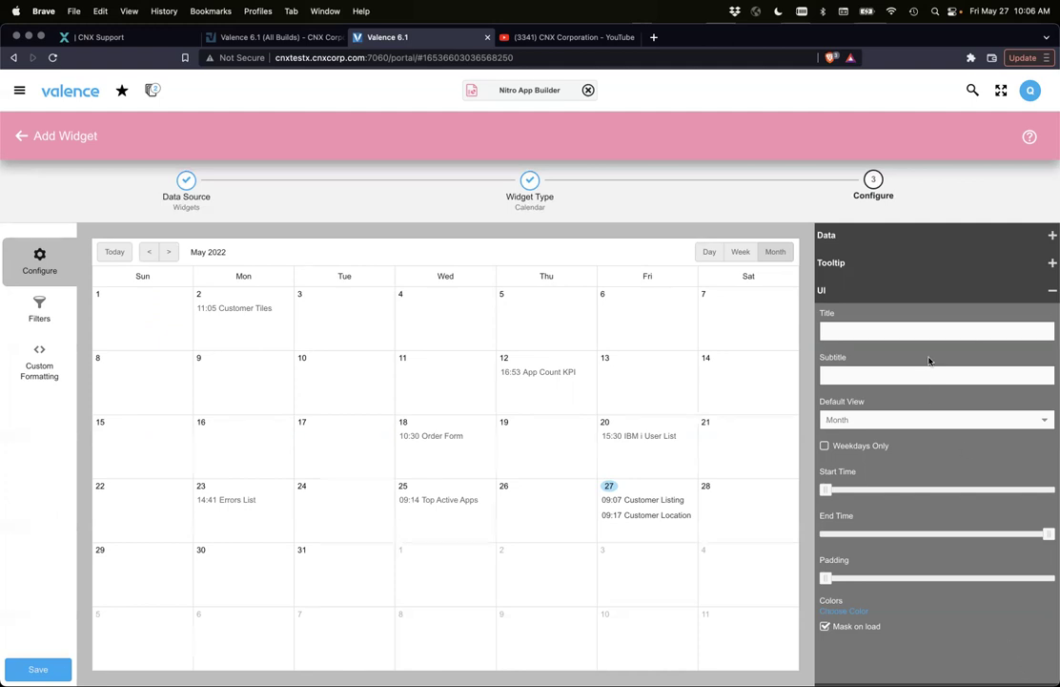
# Try the title "MY Widget" and the subtitle "Subtitle" on the calendar, and clear both.
pyautogui.click(915, 328)
pyautogui.write('MY Widget')
pyautogui.press('Tab')
pyautogui.write('Subtitle')
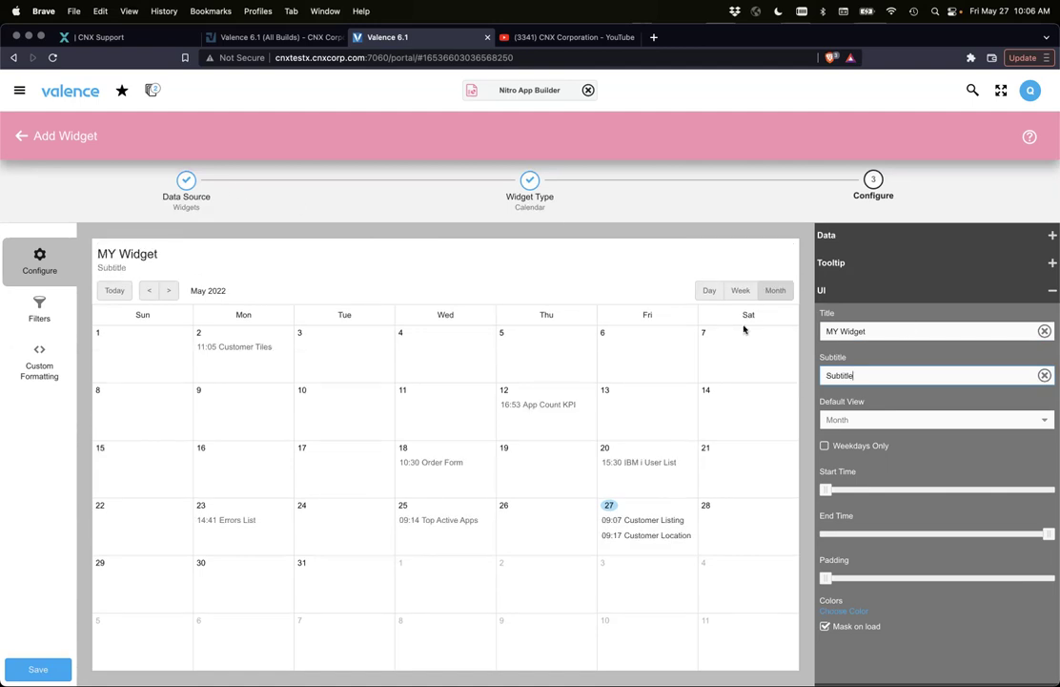
pyautogui.click(1044, 377)
pyautogui.click(1044, 331)
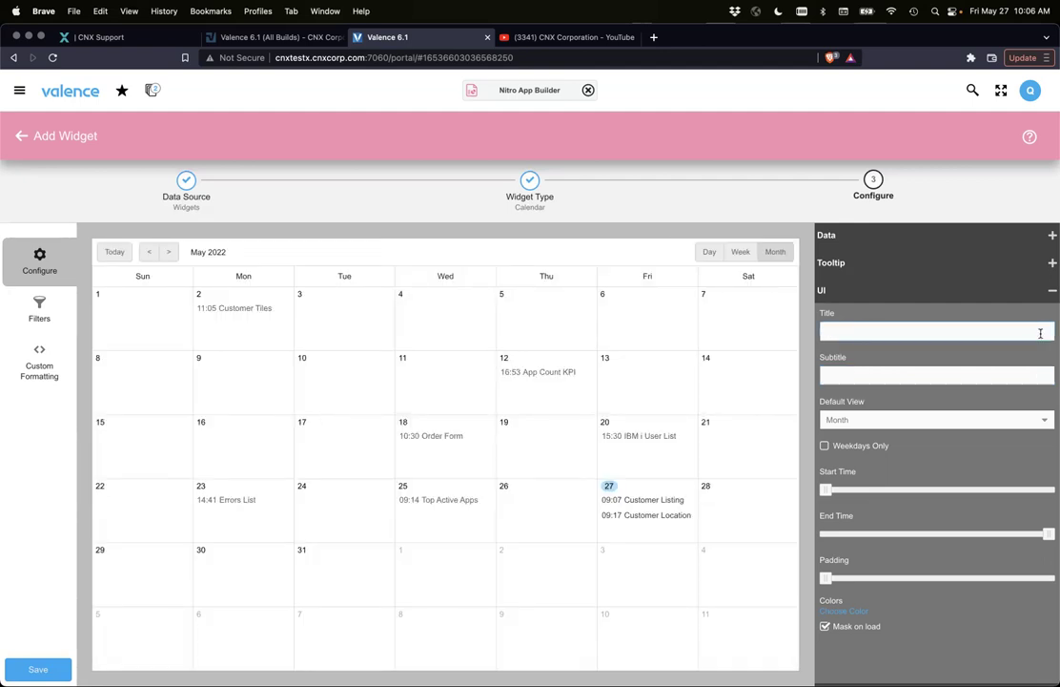
# Look at the calendar widget's filter options and custom formatting editor, and return to its configuration.
pyautogui.click(56, 308)
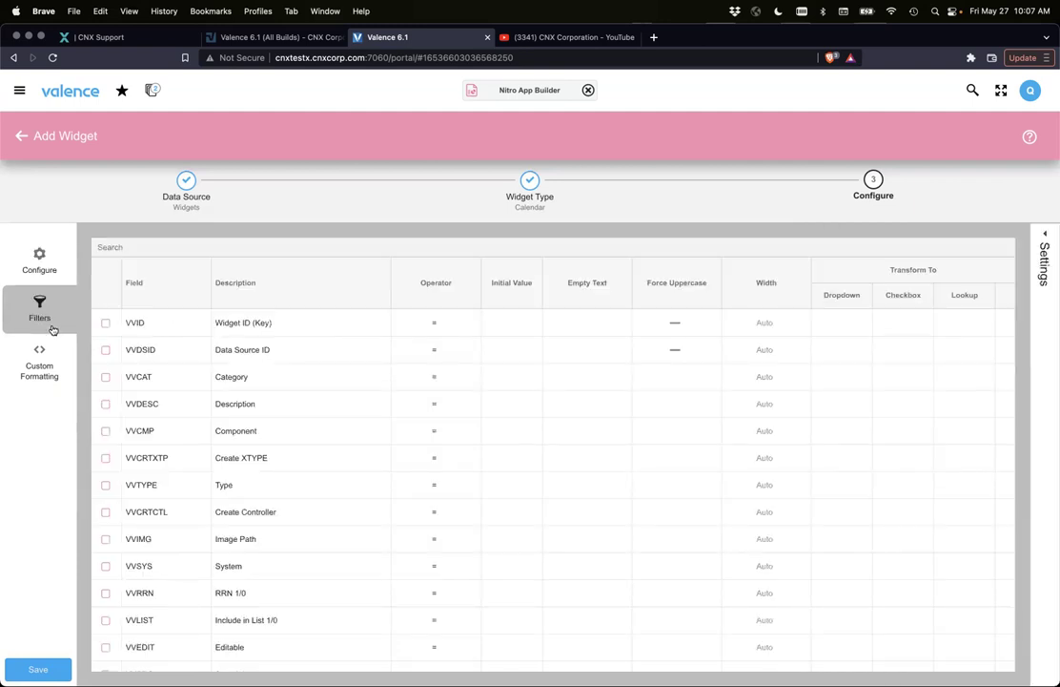
pyautogui.click(46, 349)
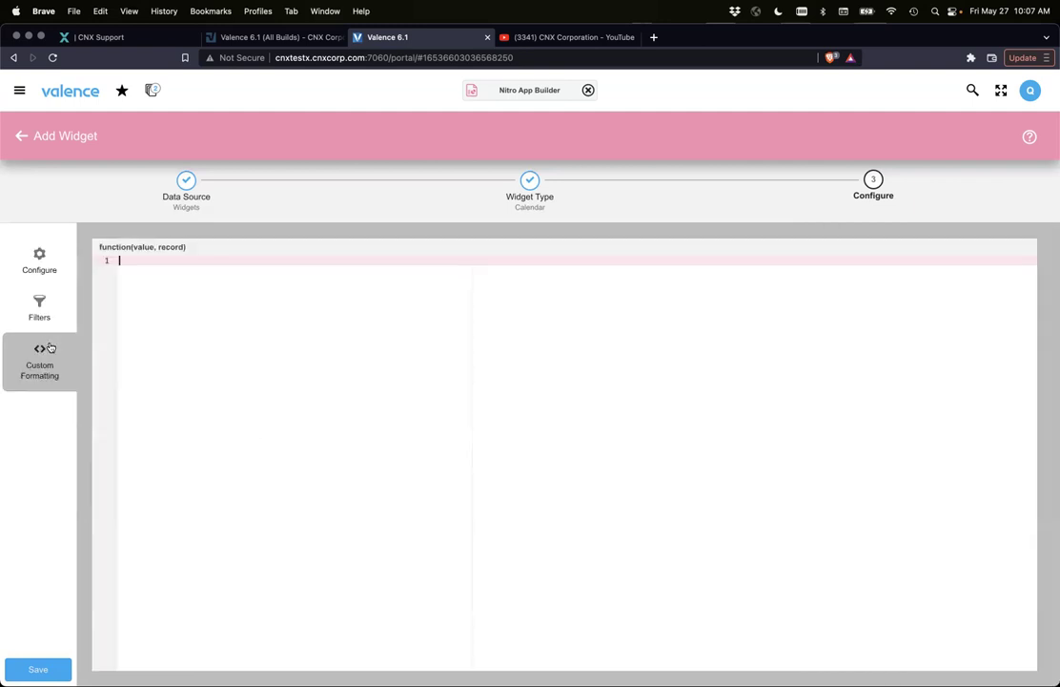
pyautogui.click(39, 265)
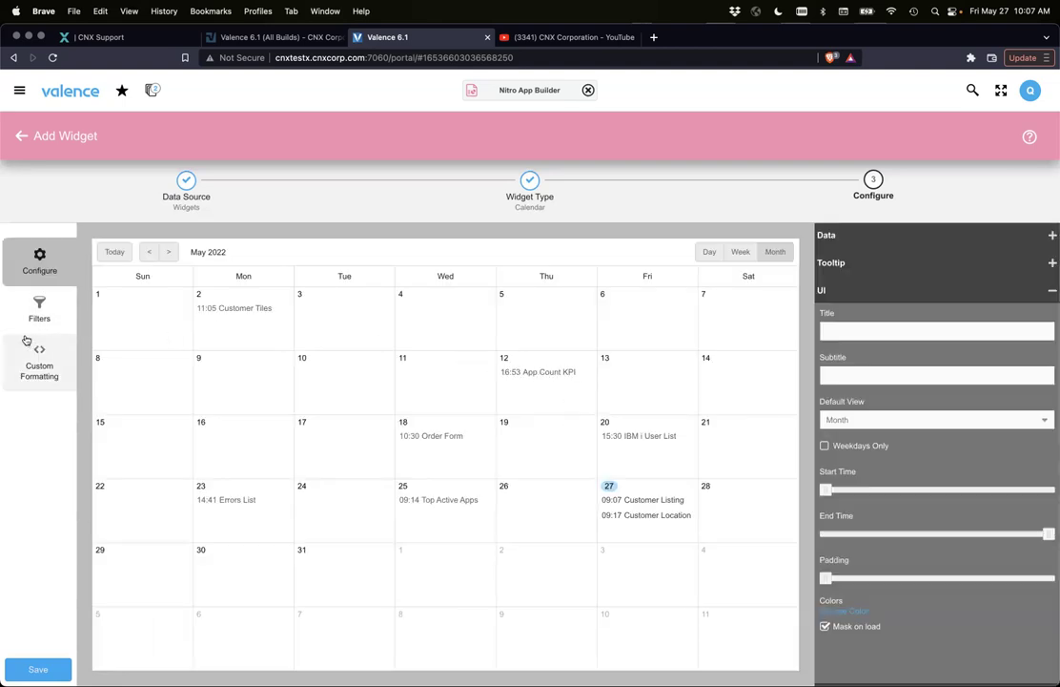
# Add the custom formatting code "return value + ' (' + record.get('VVID') + ')';" and preview the calendar labels.
pyautogui.click(39, 361)
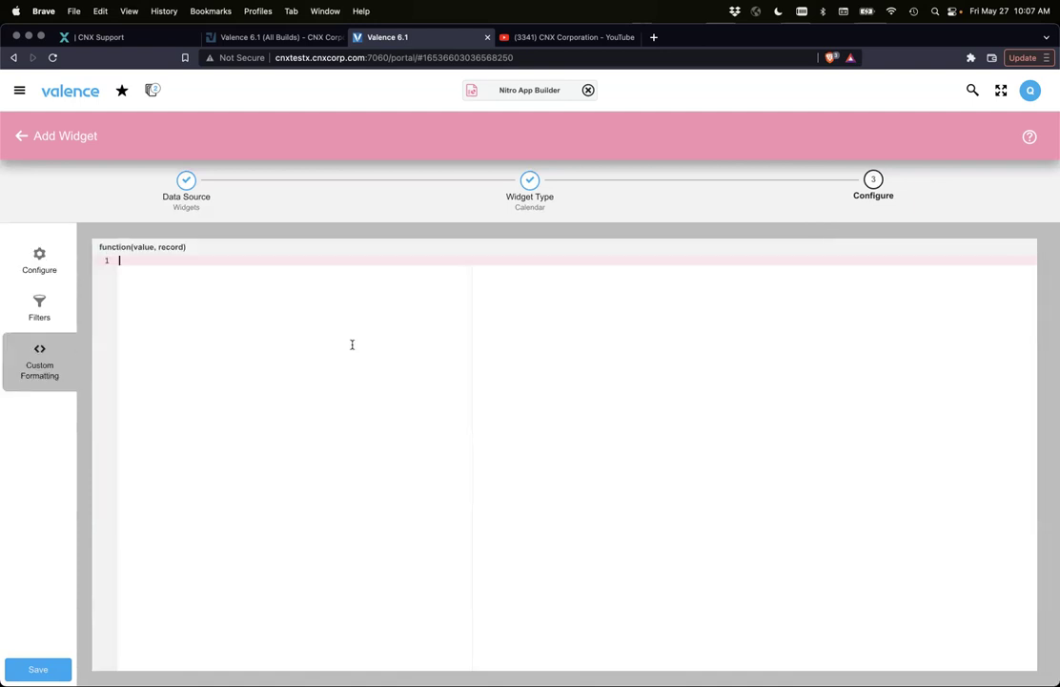
pyautogui.write("return value + ' ( ' + record.get('VVID')")
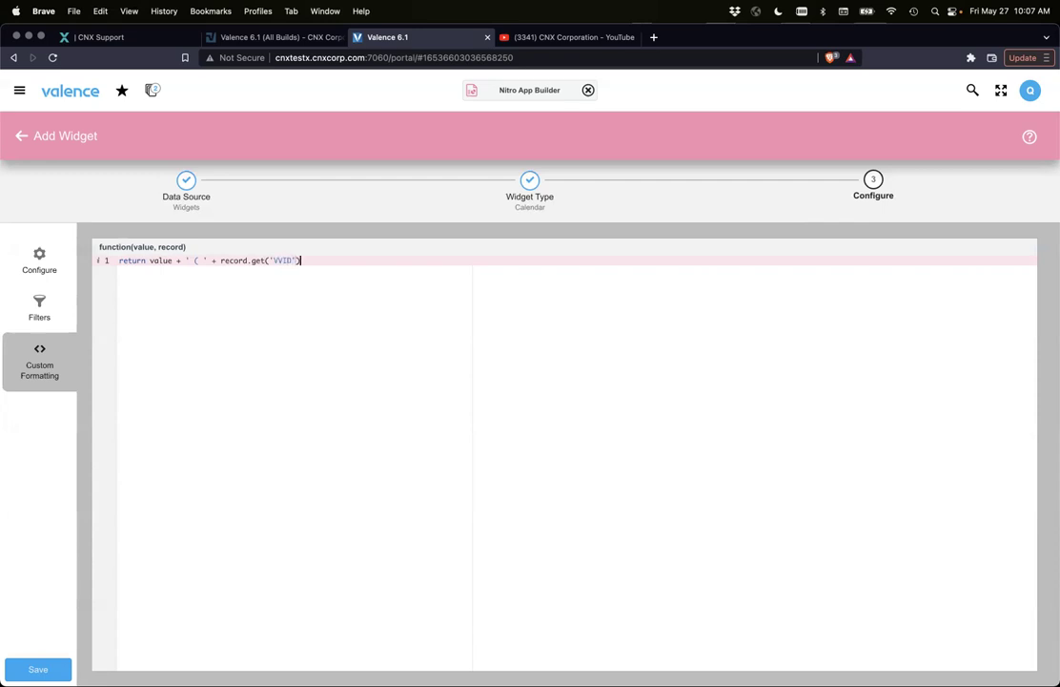
pyautogui.write(" + ')';")
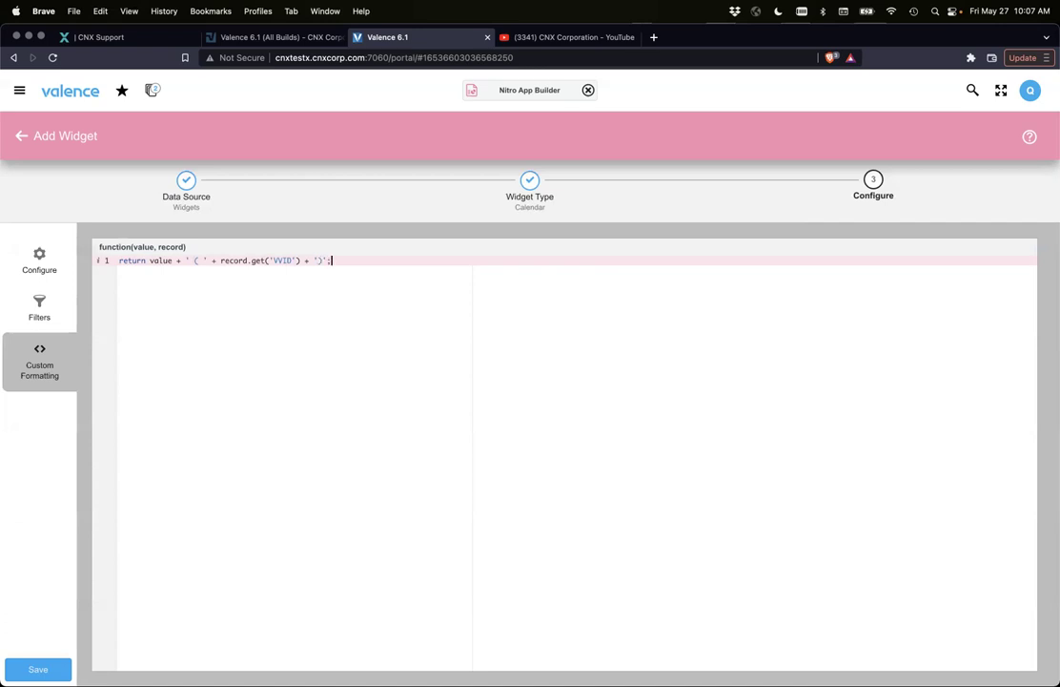
pyautogui.click(40, 260)
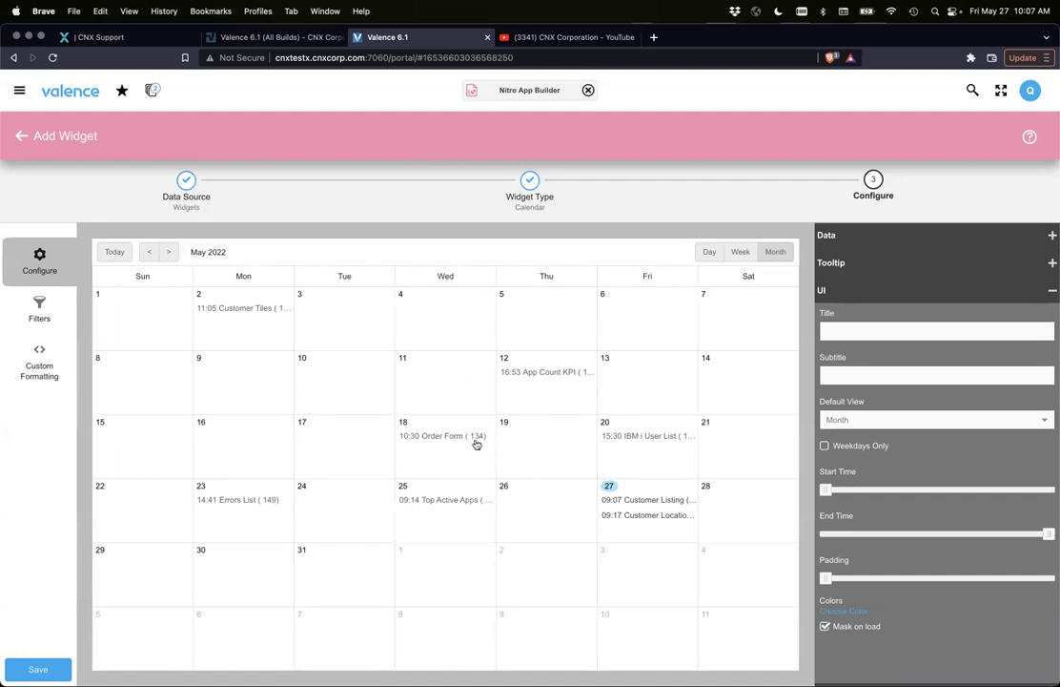
pyautogui.click(34, 367)
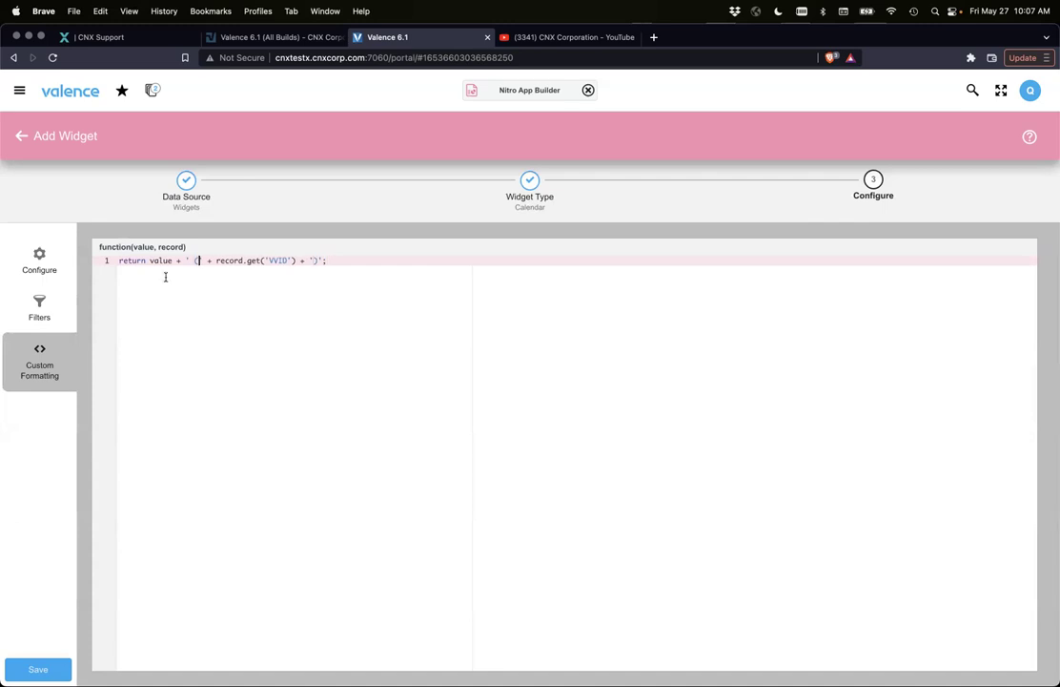
pyautogui.click(37, 259)
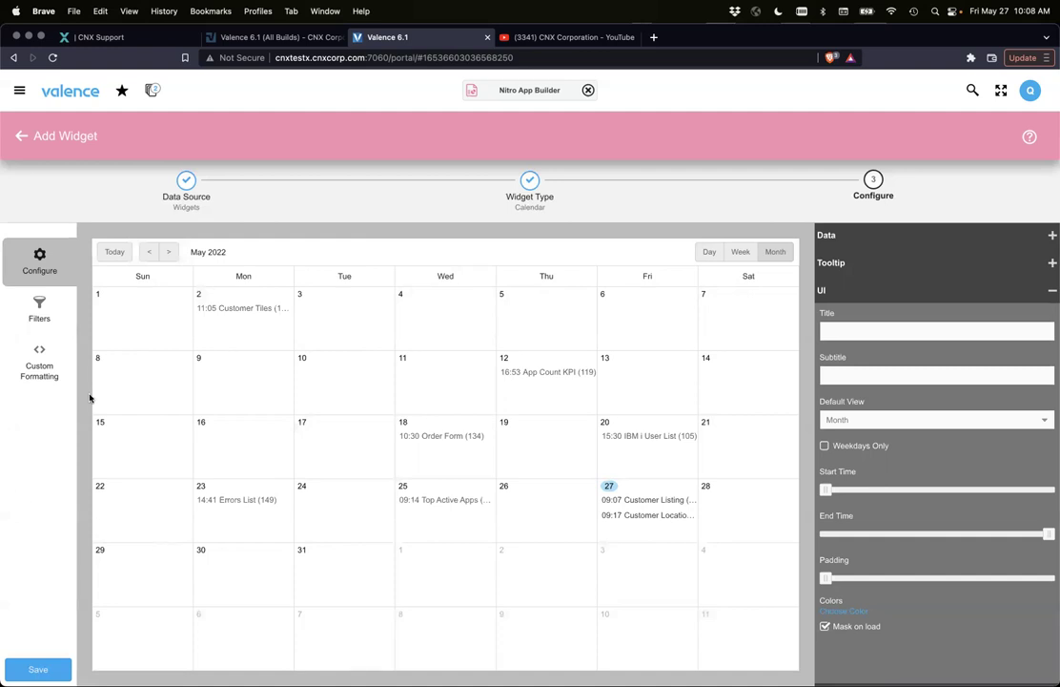
# Check the Tooltip and Data settings, and save the calendar widget as "Widget Cal" with the tag DD26.
pyautogui.click(891, 264)
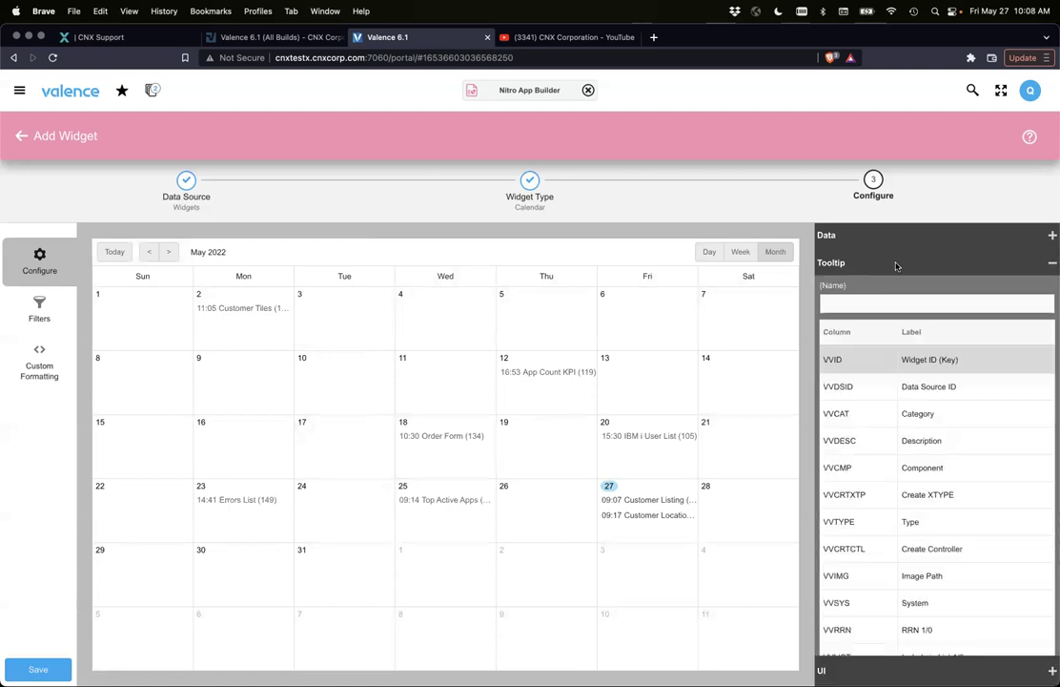
pyautogui.click(885, 235)
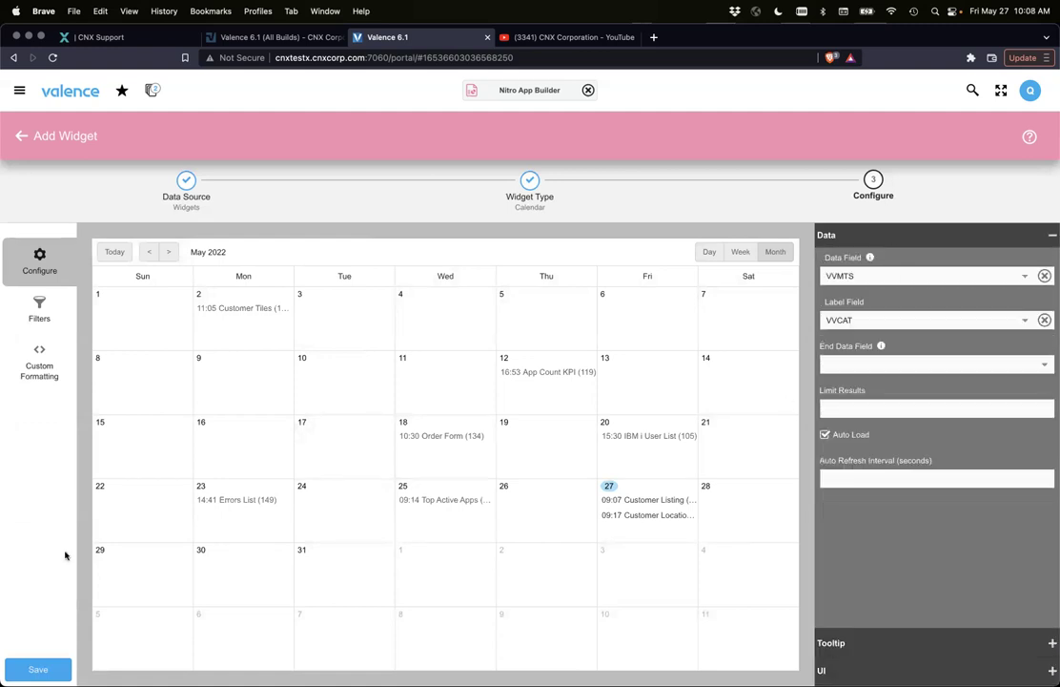
pyautogui.click(38, 668)
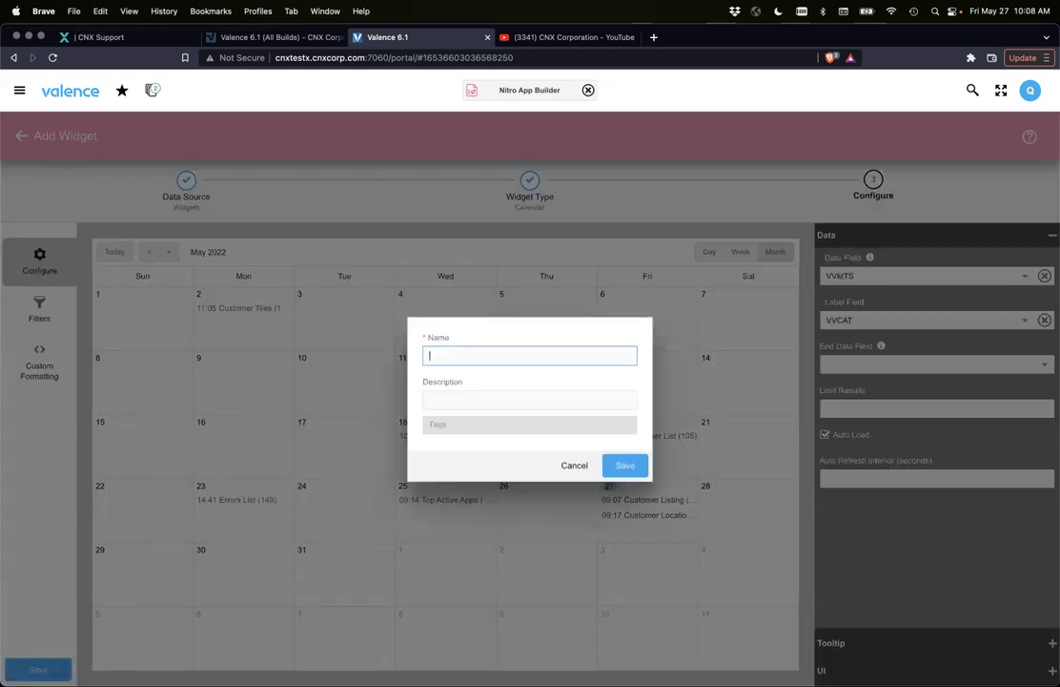
pyautogui.write('Widget Cal')
pyautogui.press('Tab')
pyautogui.press('Tab')
pyautogui.write('DD')
pyautogui.press('Return')
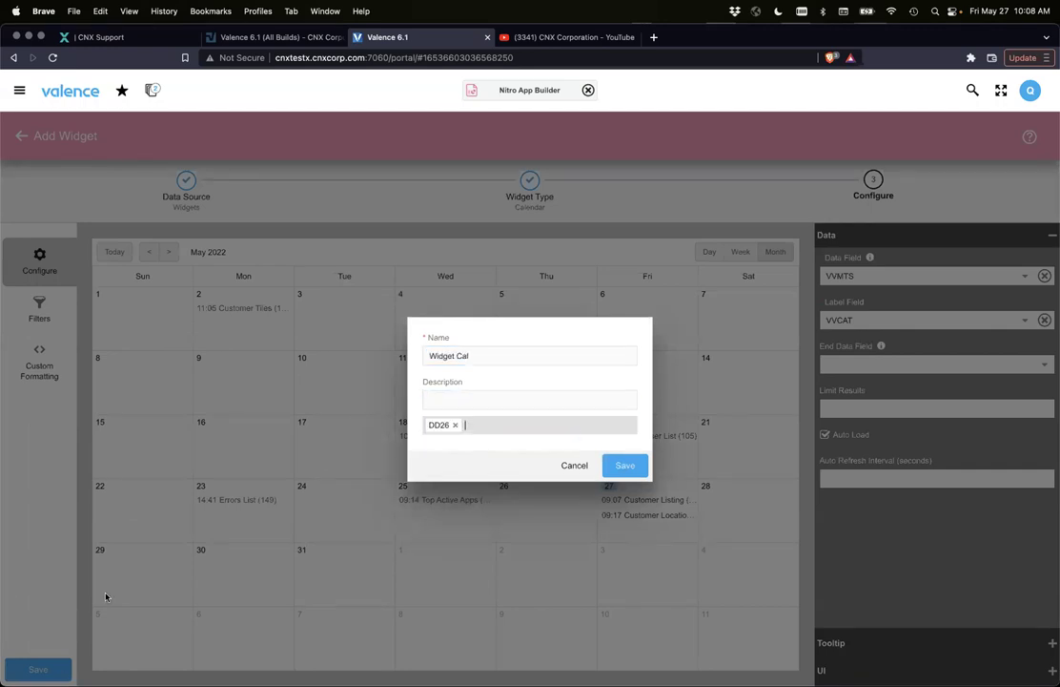
pyautogui.click(625, 466)
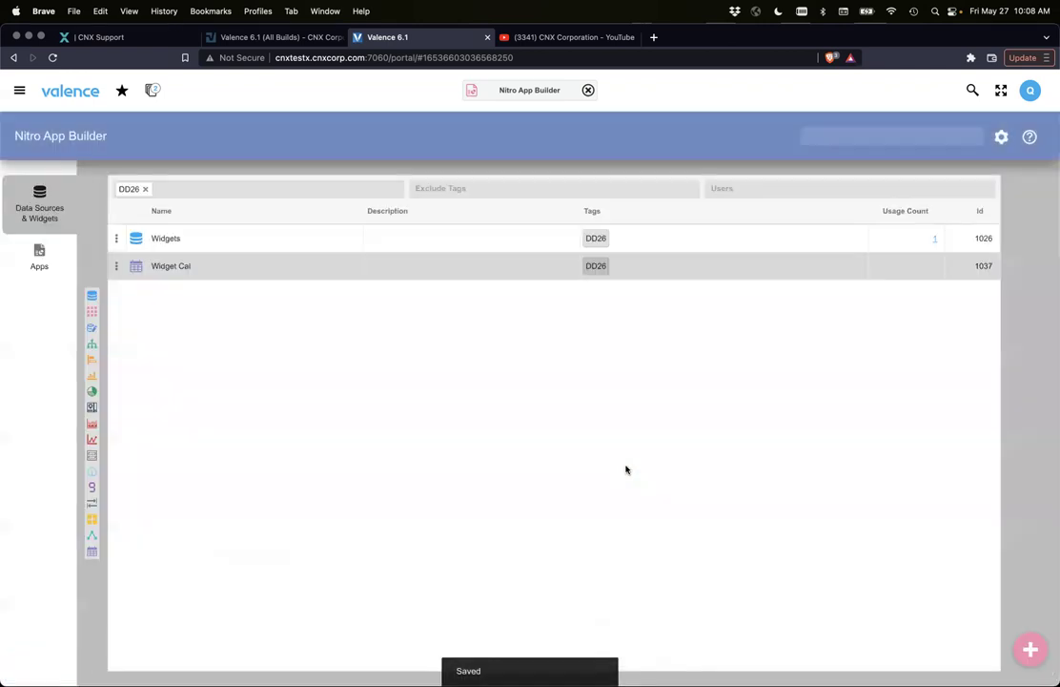
# Create a new app containing the Widget Cal widget and set its appbar title to "Widgets".
pyautogui.click(39, 257)
pyautogui.moveTo(1031, 650)
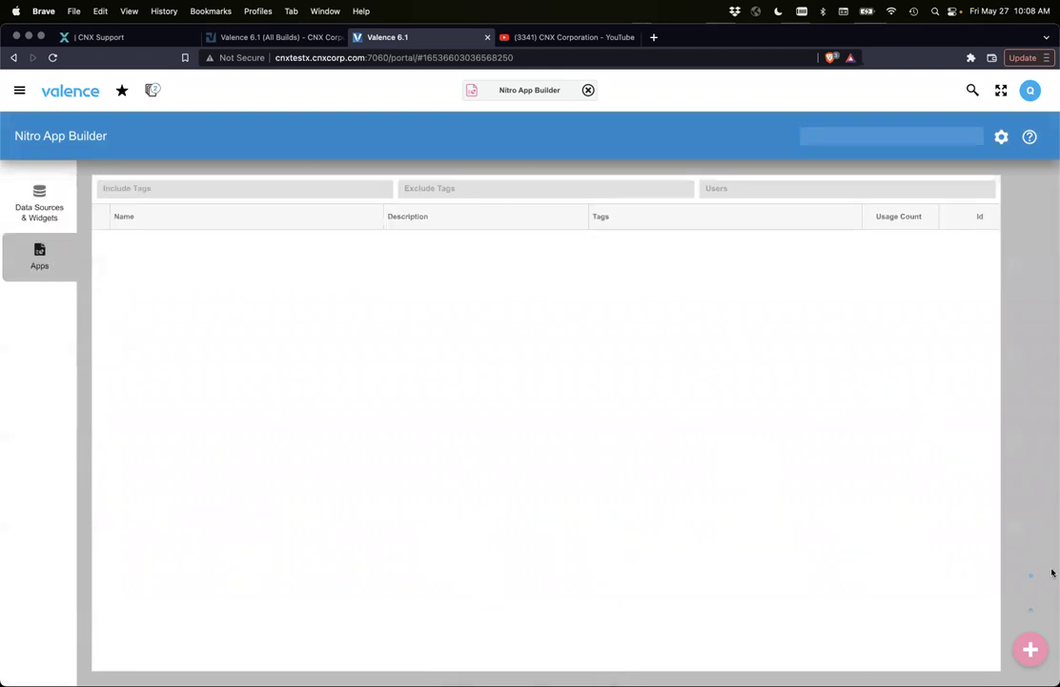
pyautogui.click(1033, 649)
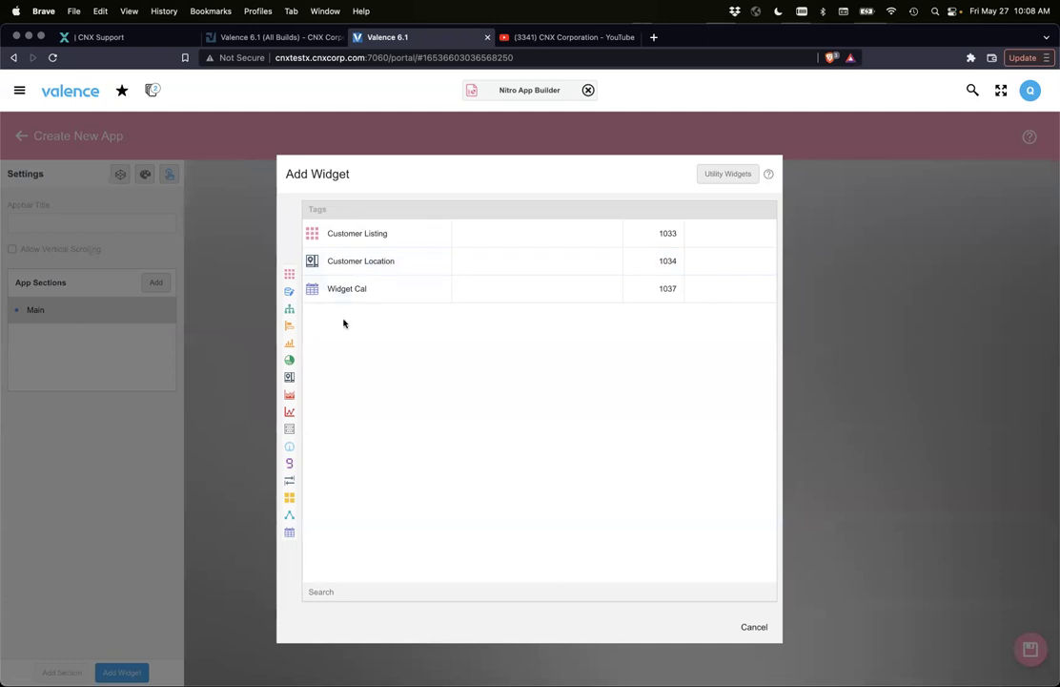
pyautogui.click(340, 289)
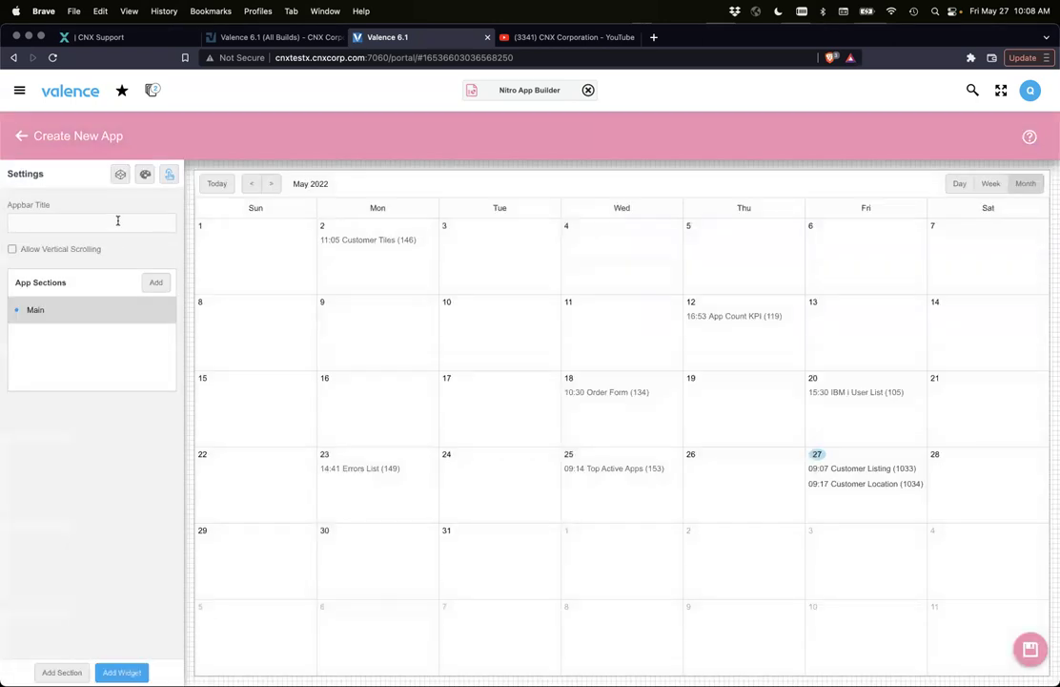
pyautogui.click(117, 221)
pyautogui.write('Widgets')
# Open the calendar widget's links to app variables and examine its UI properties, including activeView, date and currentDate.
pyautogui.moveTo(323, 329)
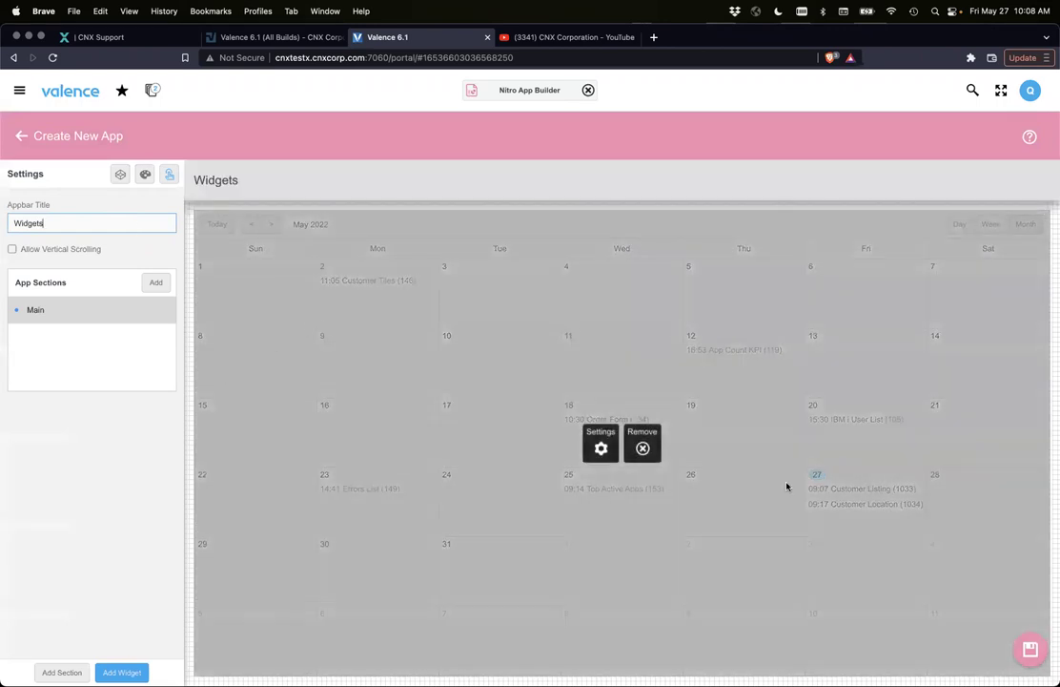
pyautogui.click(601, 448)
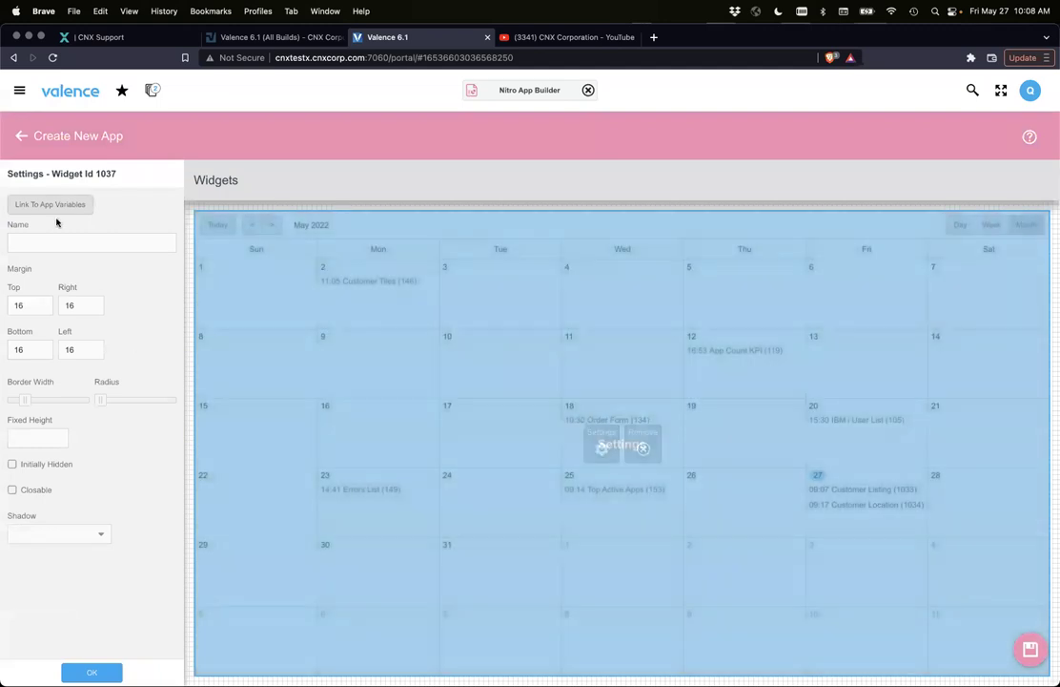
pyautogui.click(53, 205)
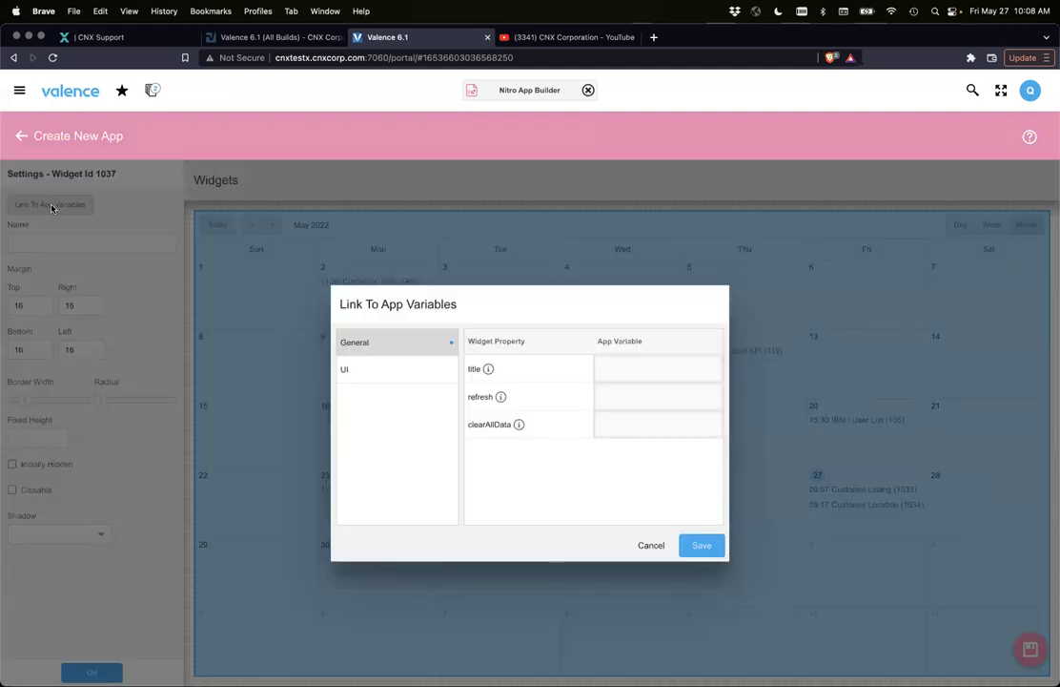
pyautogui.click(380, 380)
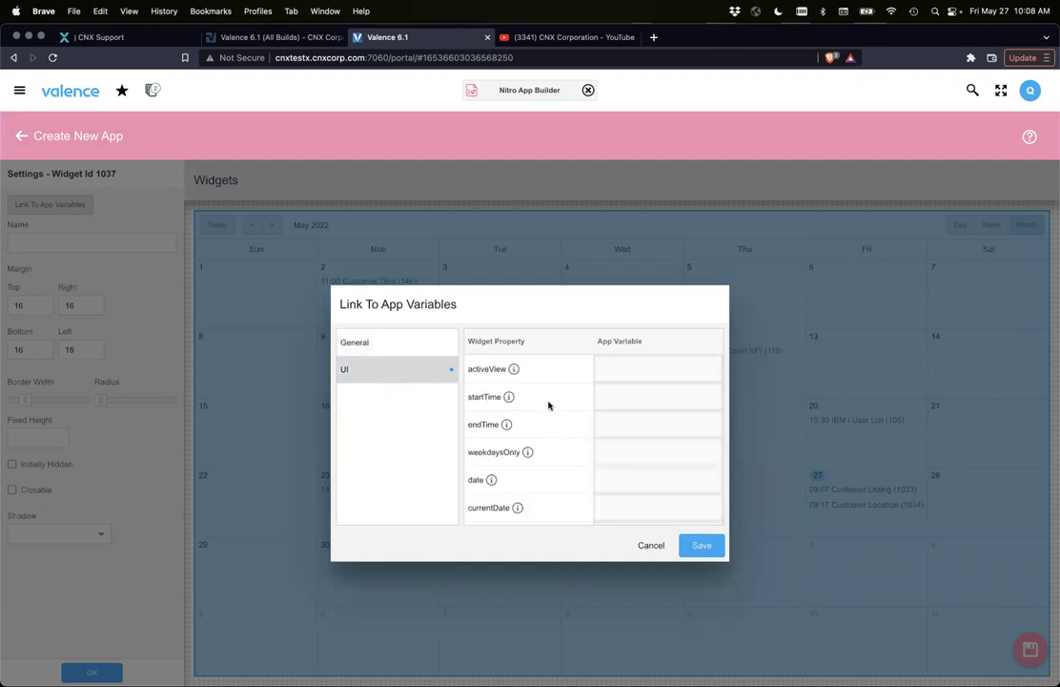
pyautogui.moveTo(514, 371)
pyautogui.scroll(-2, 517, 426)
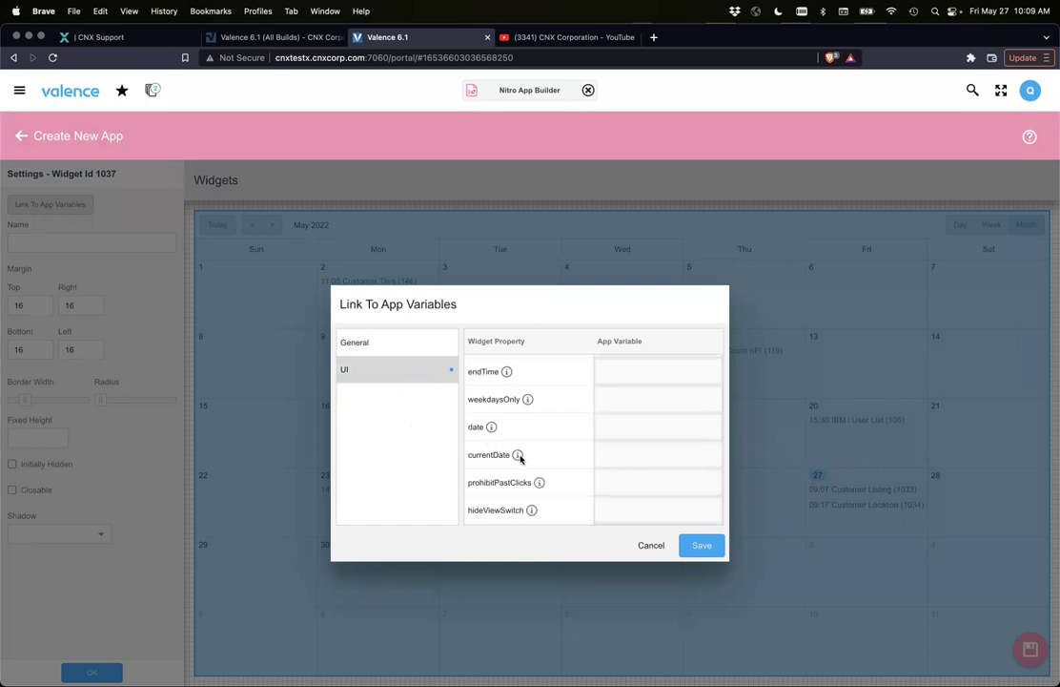
pyautogui.moveTo(492, 429)
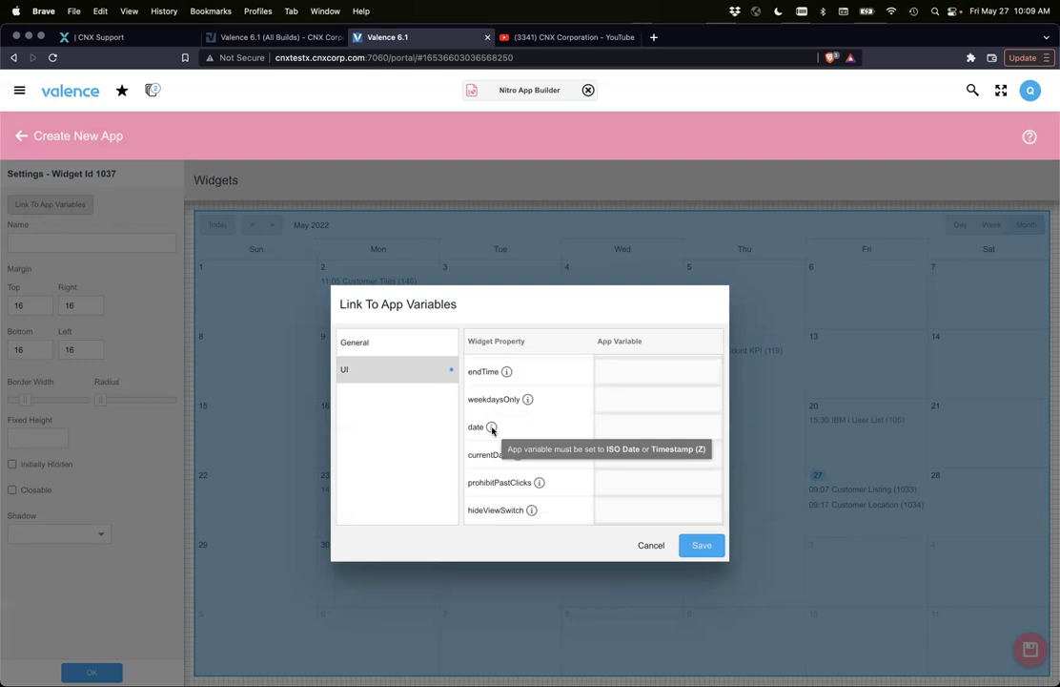
pyautogui.moveTo(517, 456)
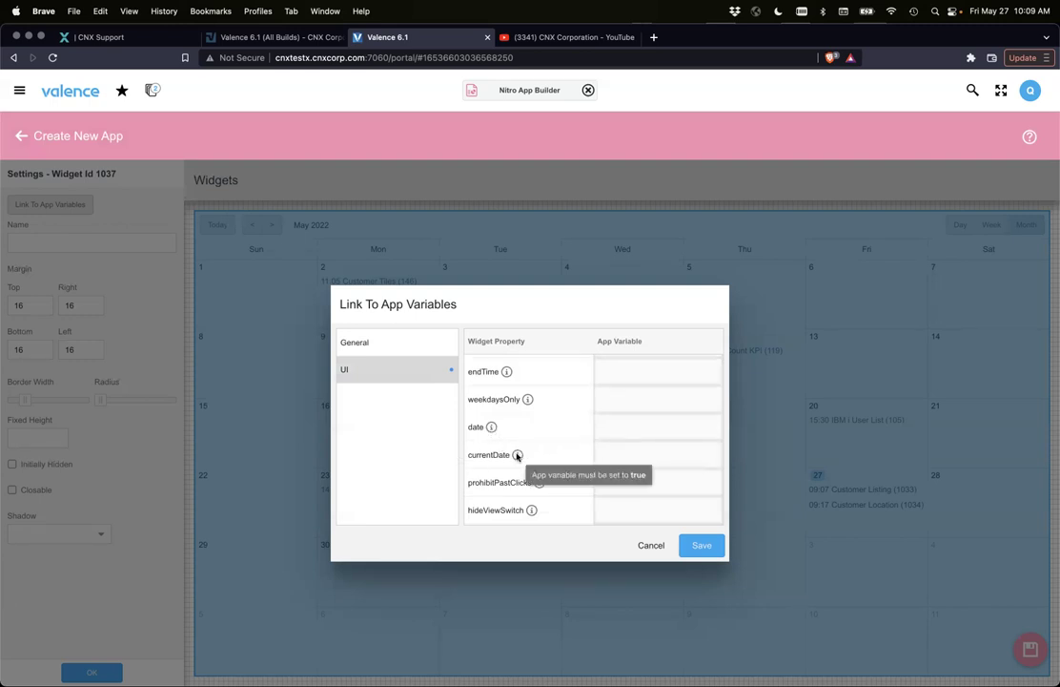
pyautogui.scroll(-2, 517, 456)
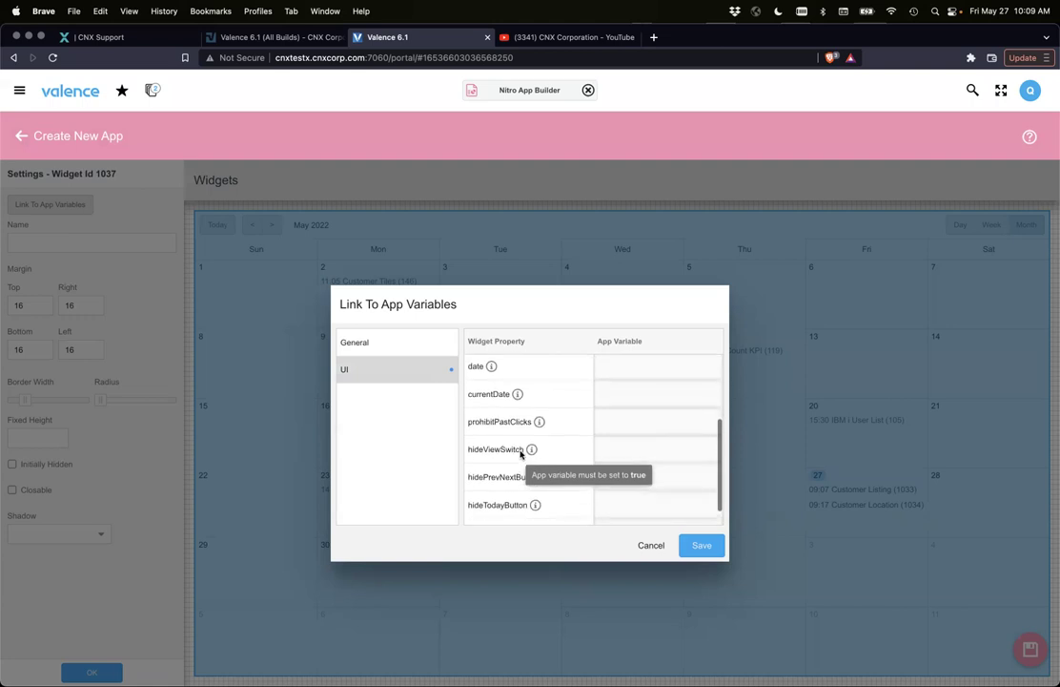
# Examine the currentDate, hideViewSwitch, hidePrevNextButtons and hideAllControls properties, and leave the app variable links without saving.
pyautogui.moveTo(518, 394)
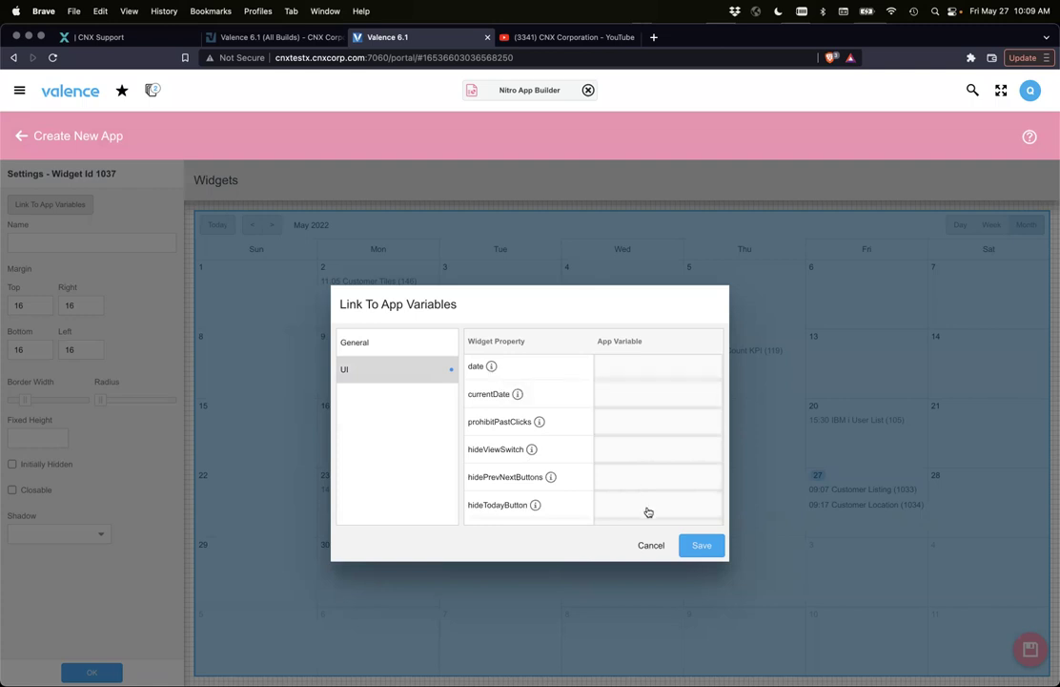
pyautogui.scroll(-2, 572, 478)
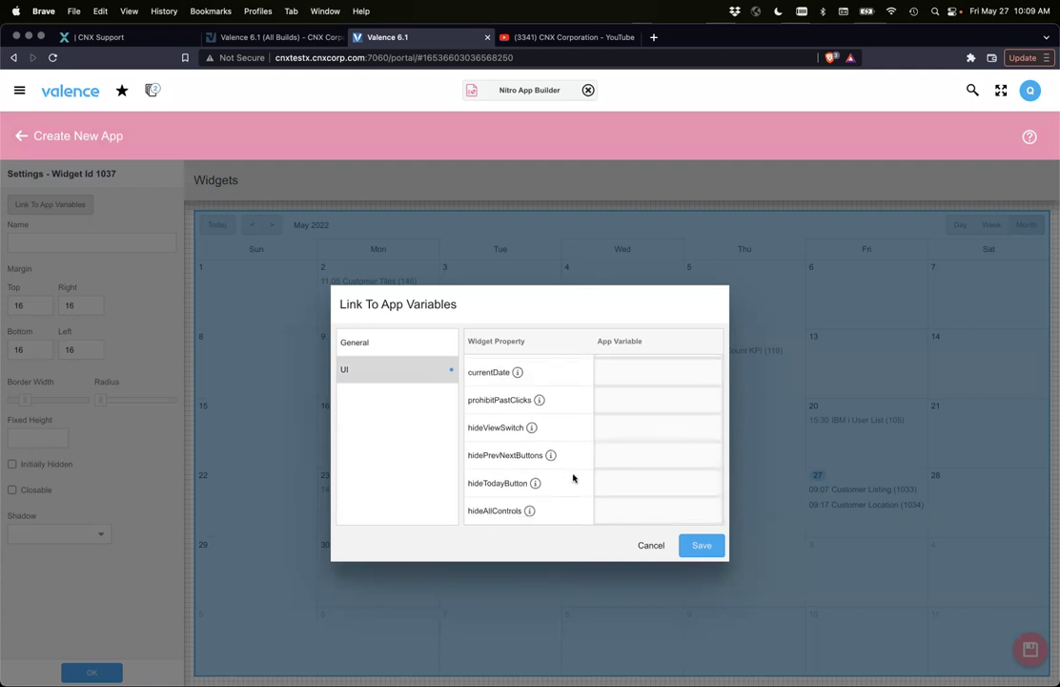
pyautogui.scroll(3, 573, 477)
pyautogui.scroll(-3, 573, 477)
pyautogui.moveTo(534, 432)
pyautogui.moveTo(551, 454)
pyautogui.moveTo(529, 511)
pyautogui.click(652, 545)
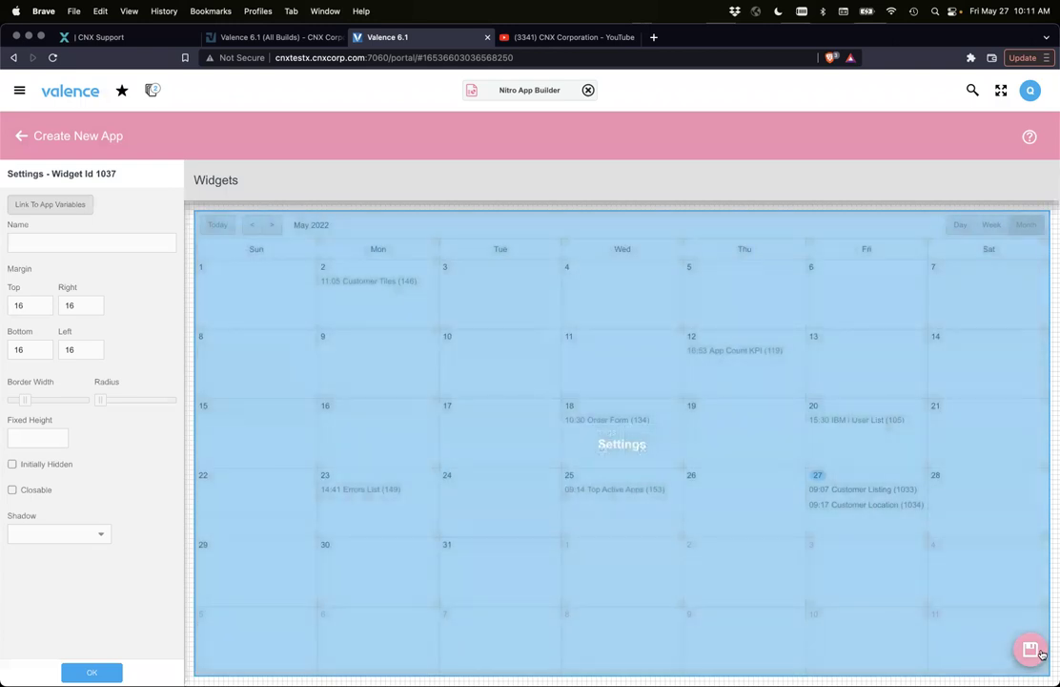
# Save the app under the name "Widgets" and launch it in the portal.
pyautogui.click(1041, 653)
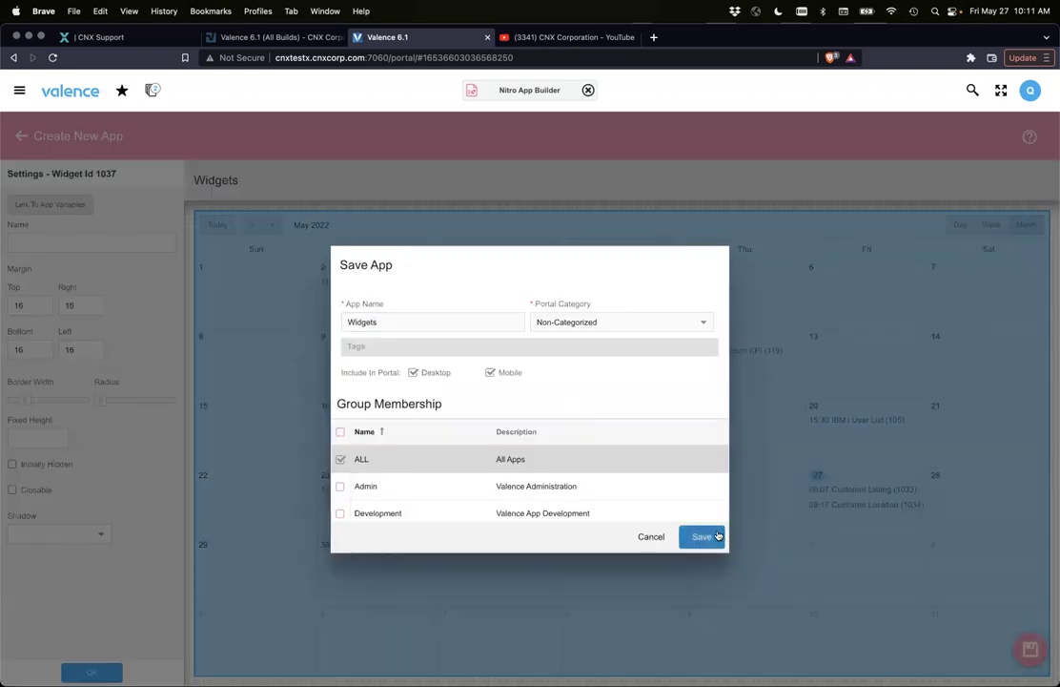
pyautogui.click(718, 535)
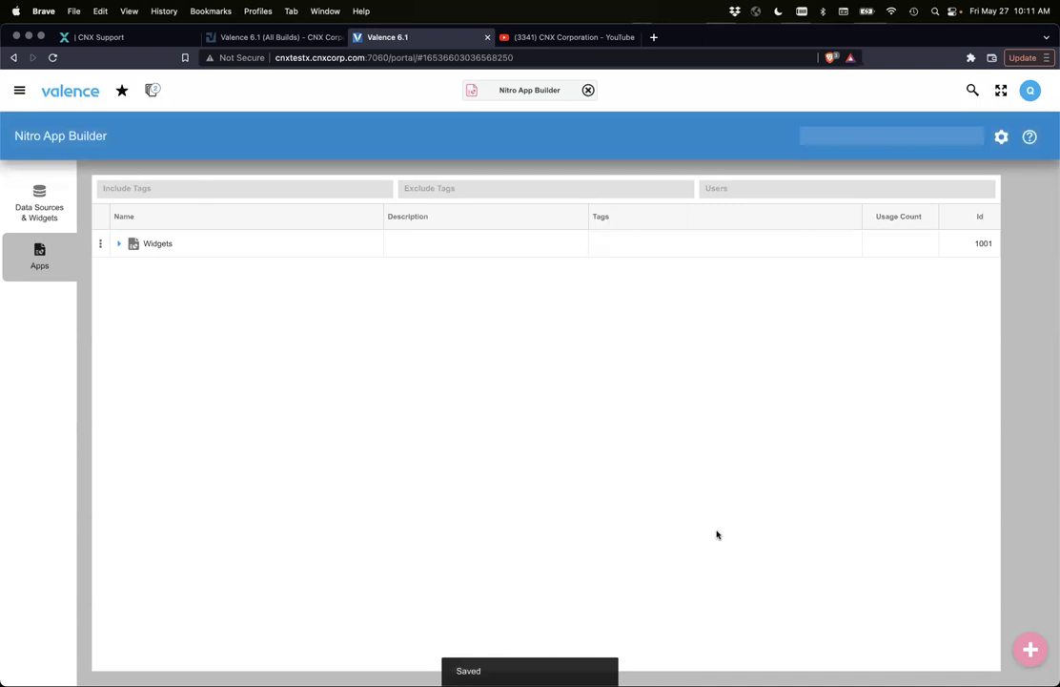
pyautogui.click(53, 86)
pyautogui.scroll(-2, 350, 540)
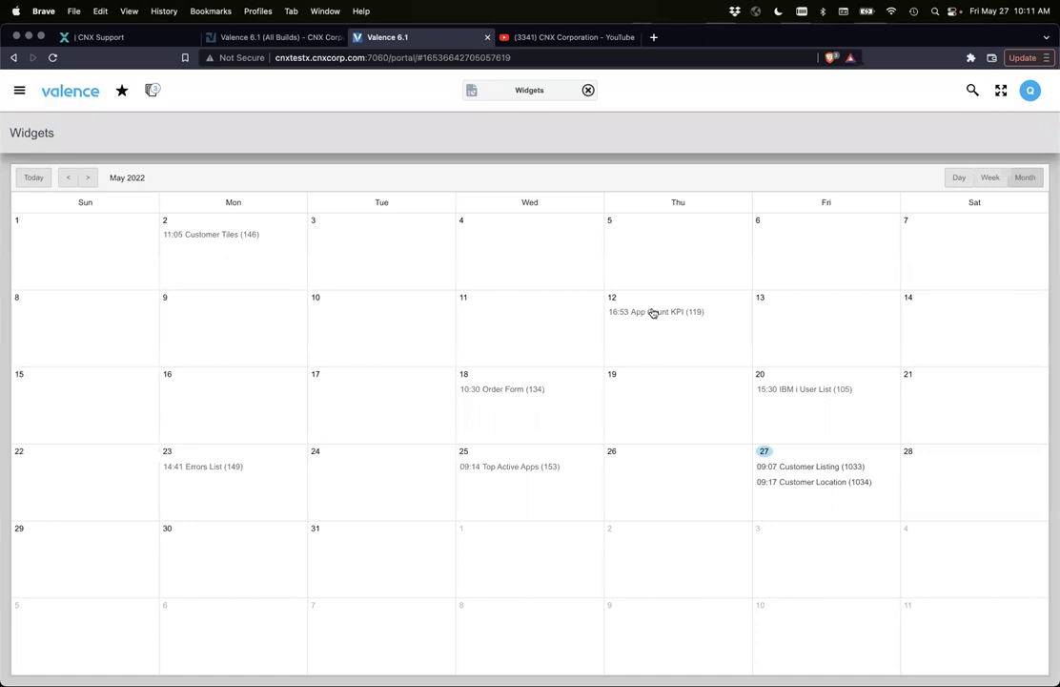
# Check the running calendar in week and month views, browsing to adjacent periods and returning to today.
pyautogui.click(993, 180)
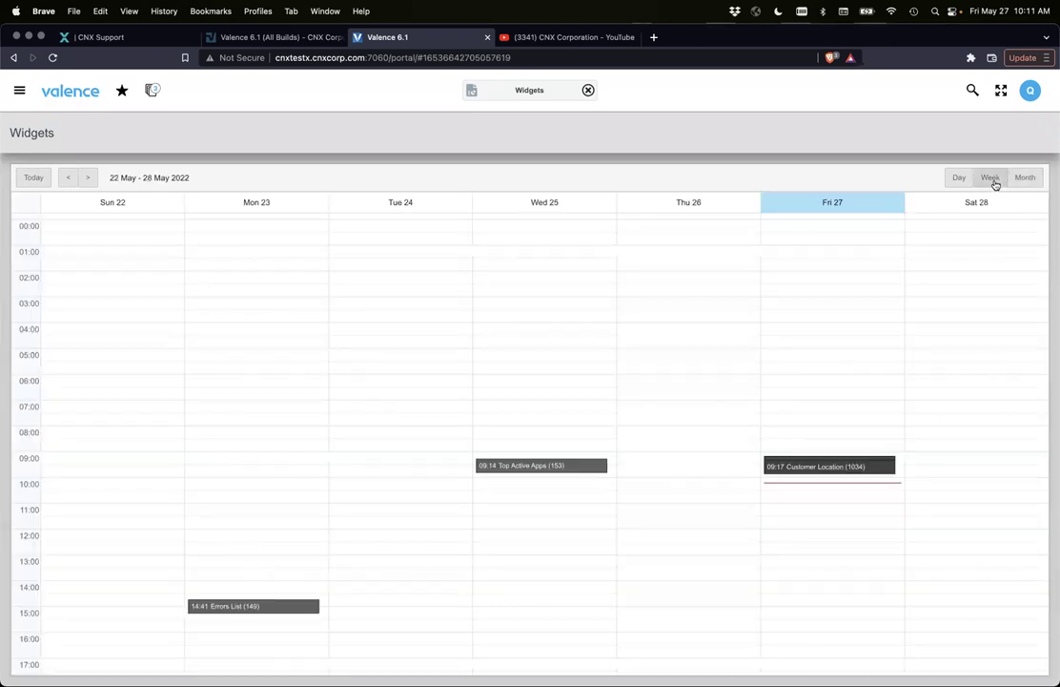
pyautogui.click(72, 181)
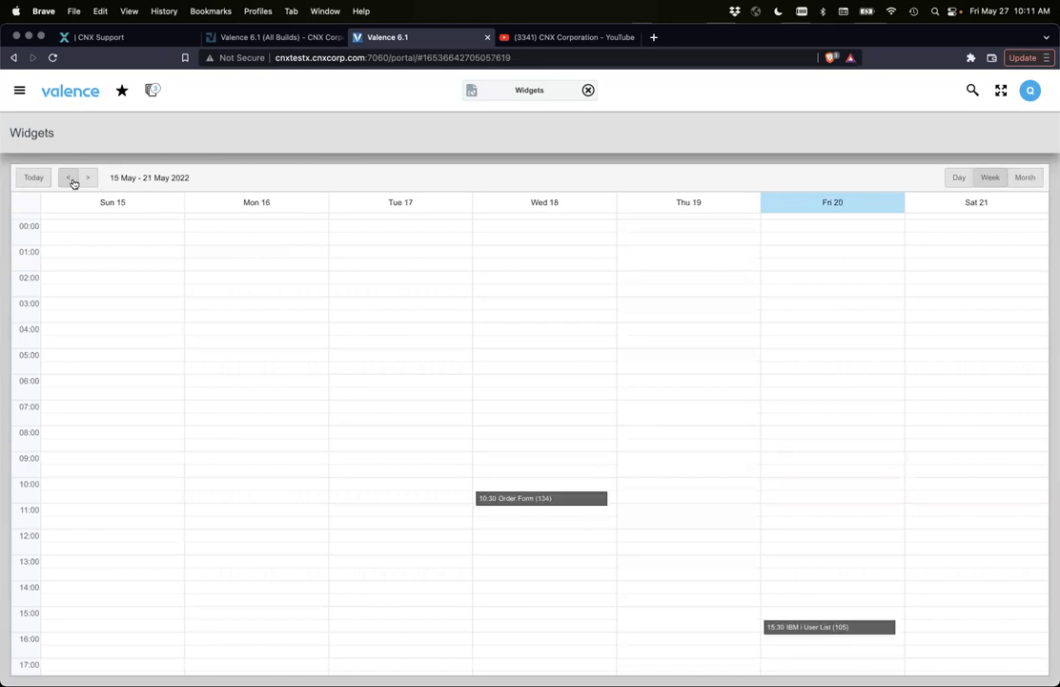
pyautogui.click(88, 178)
pyautogui.click(1027, 178)
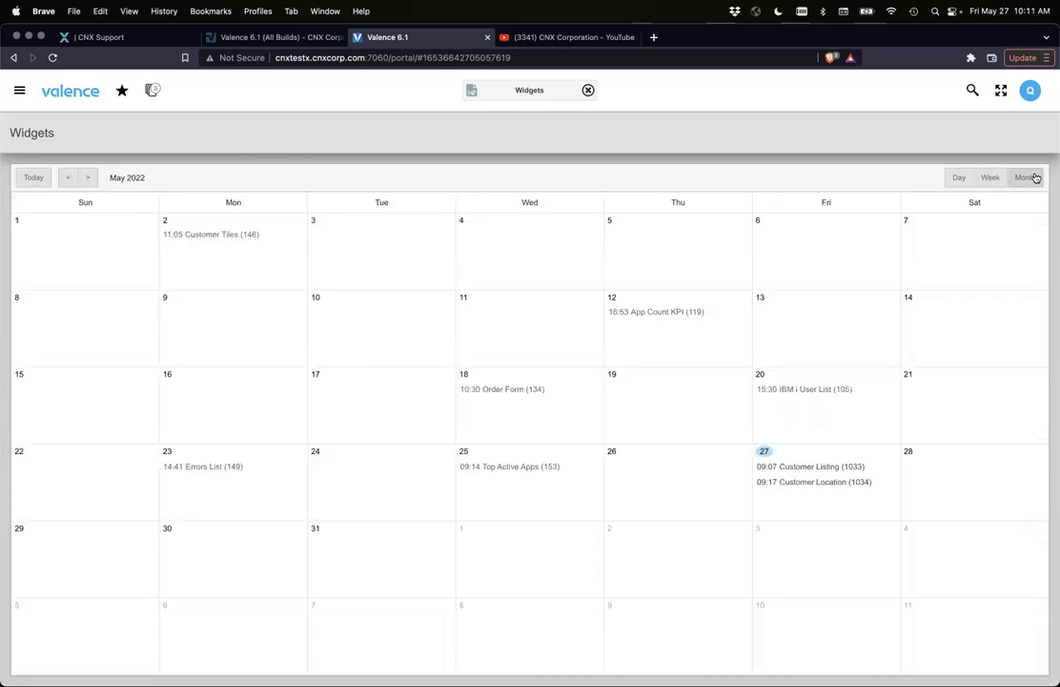
pyautogui.click(67, 179)
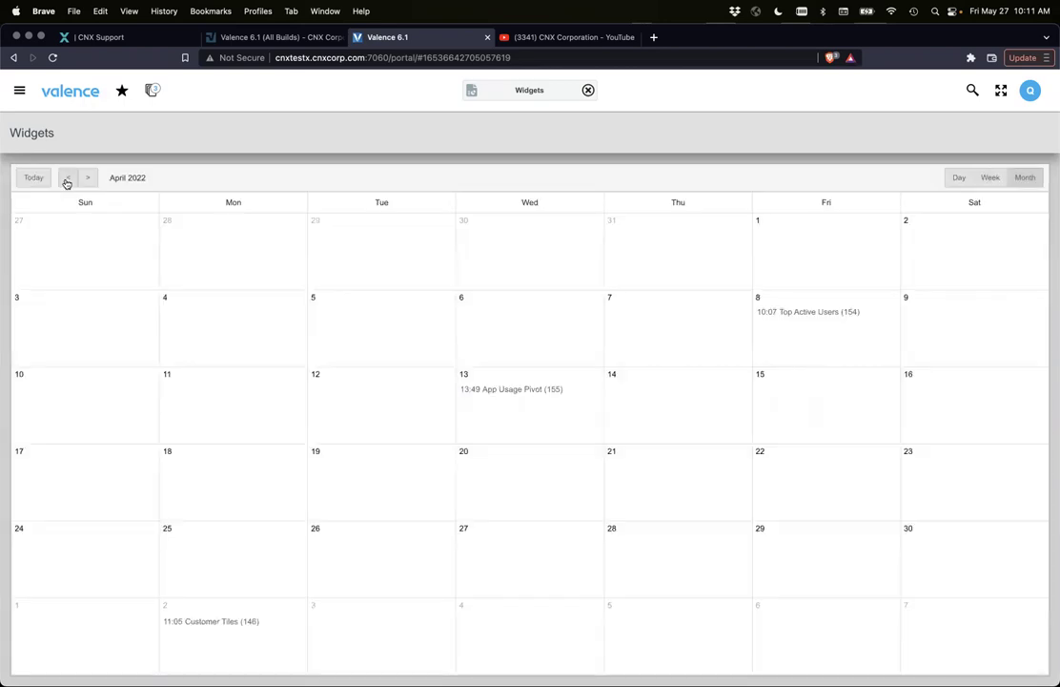
pyautogui.click(34, 178)
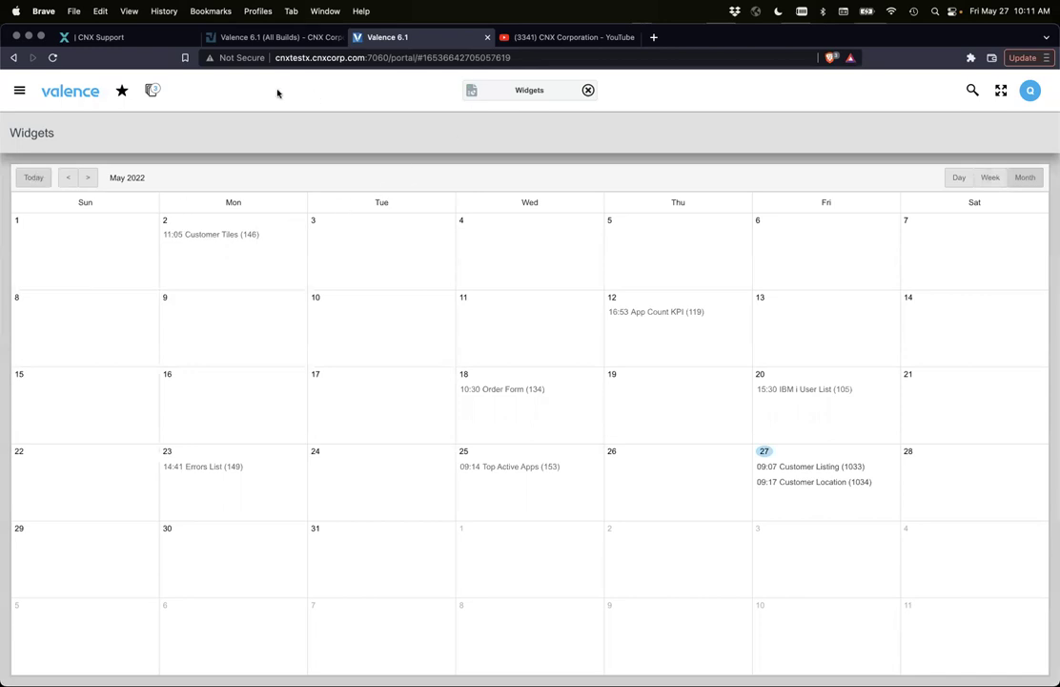
# Return to Nitro App Builder and start a new Form widget from the Widgets data source.
pyautogui.click(150, 91)
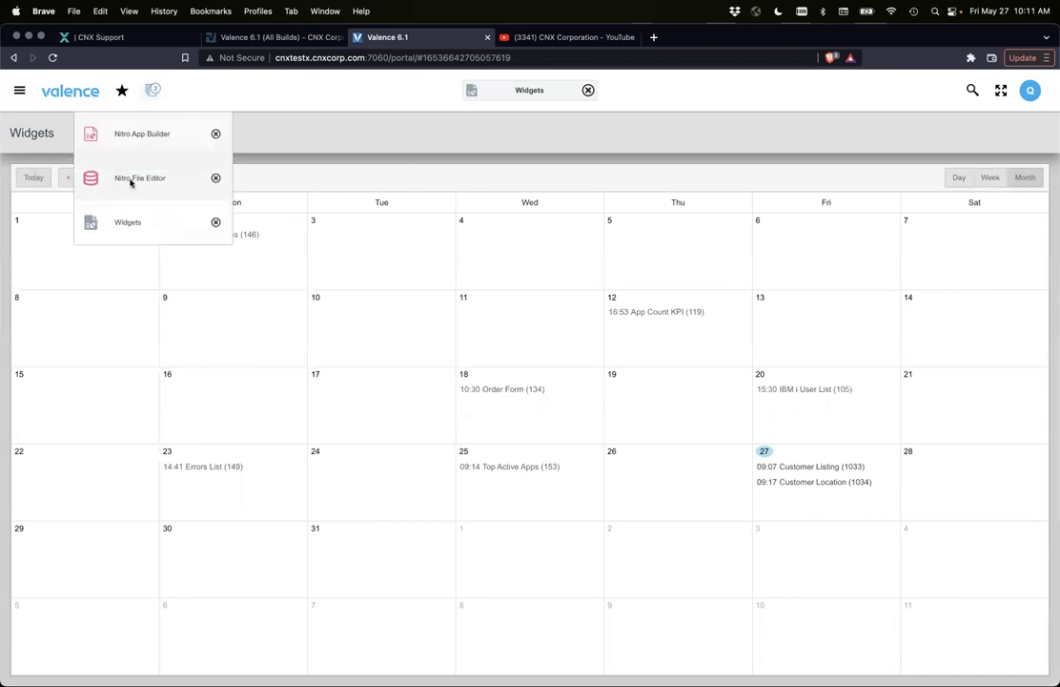
pyautogui.click(125, 134)
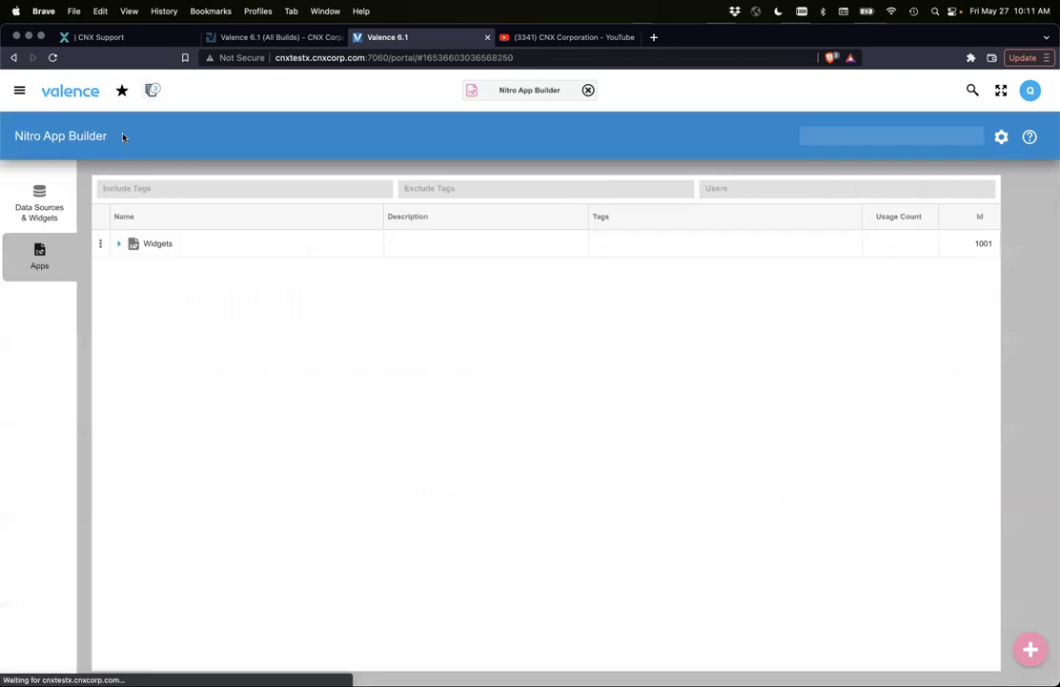
pyautogui.click(50, 200)
pyautogui.click(117, 239)
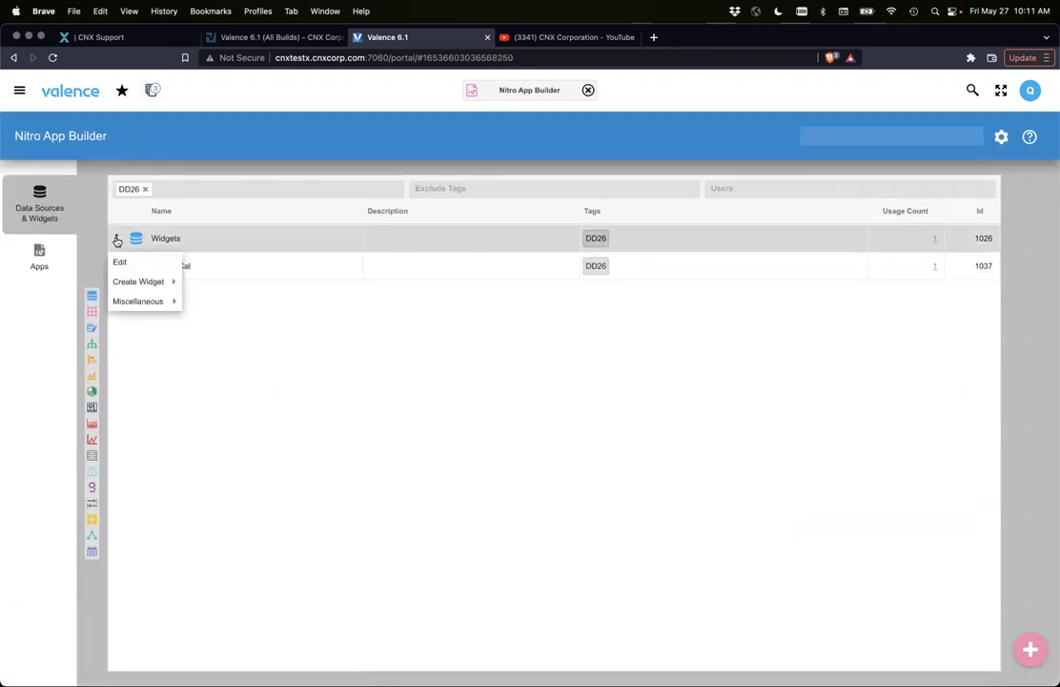
pyautogui.moveTo(140, 282)
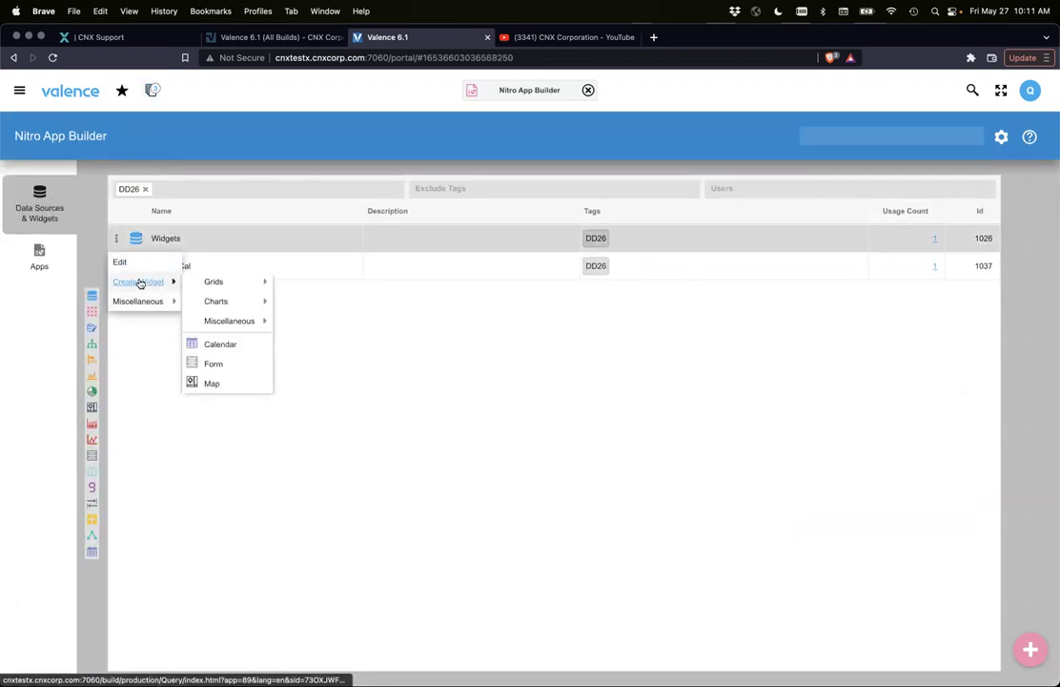
pyautogui.moveTo(227, 323)
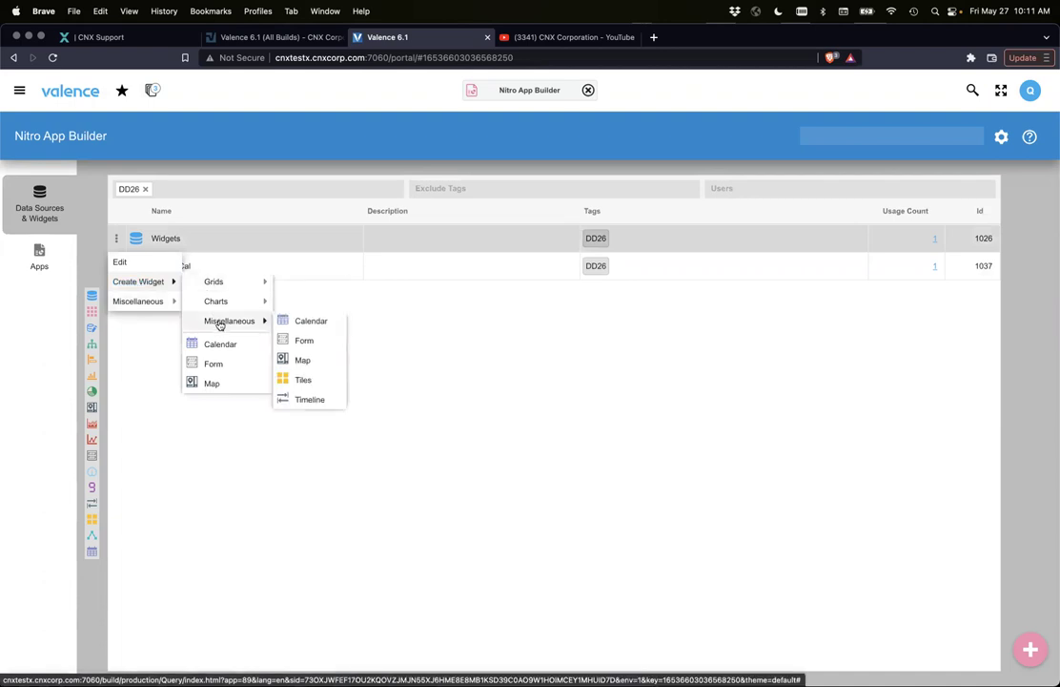
pyautogui.click(303, 340)
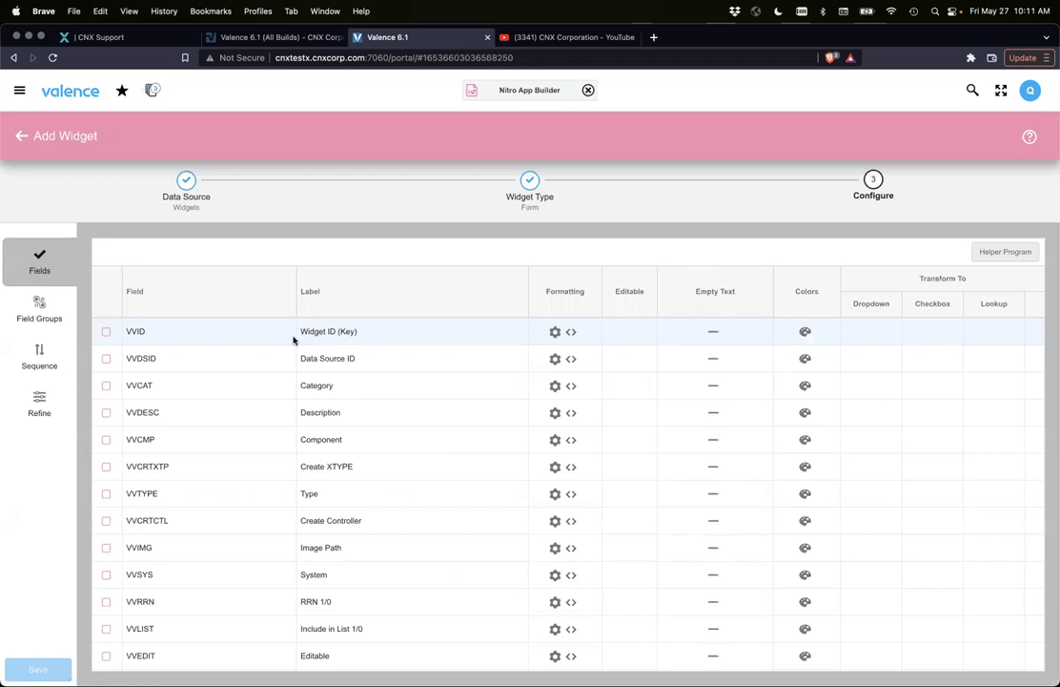
# Include the VVID, VVCAT, VVDESC and VVMTS fields in the form widget.
pyautogui.click(106, 331)
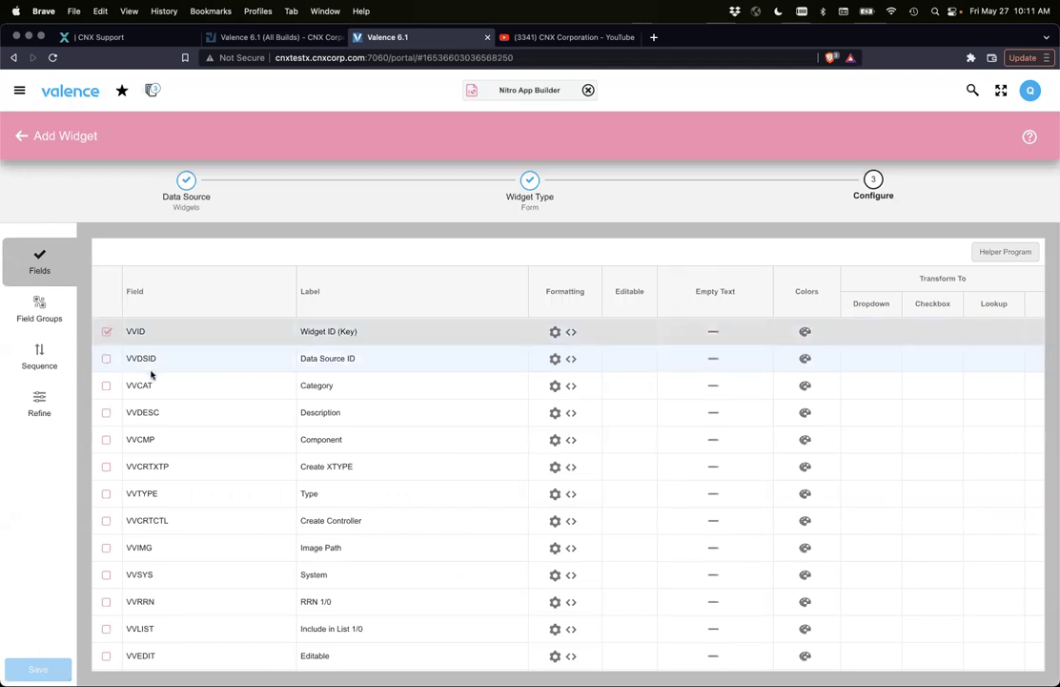
pyautogui.click(106, 385)
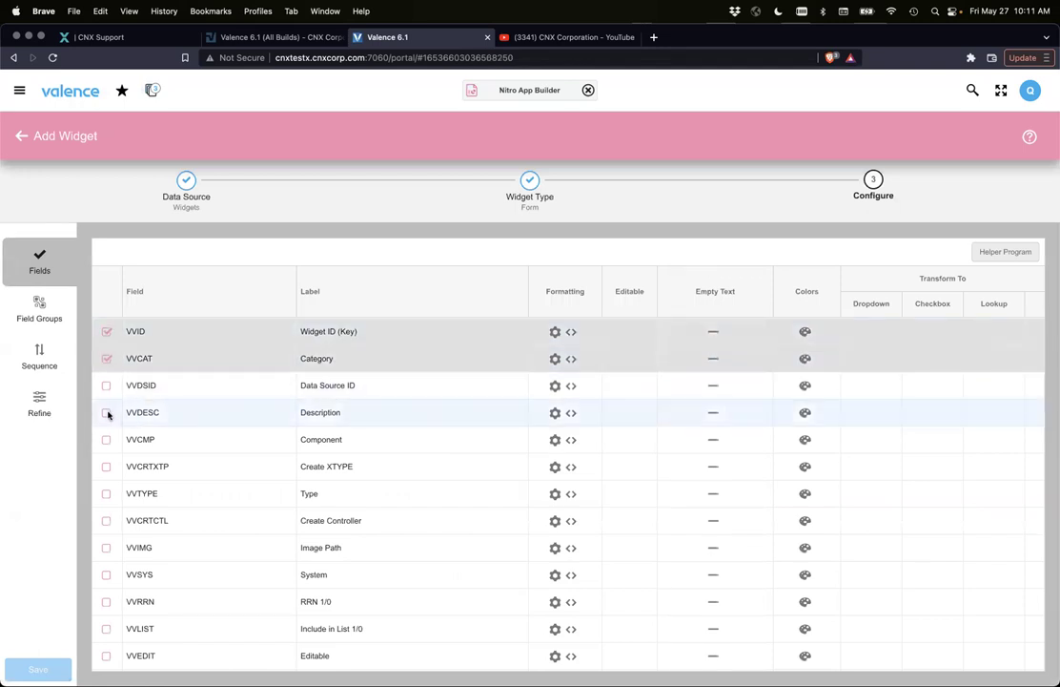
pyautogui.click(105, 413)
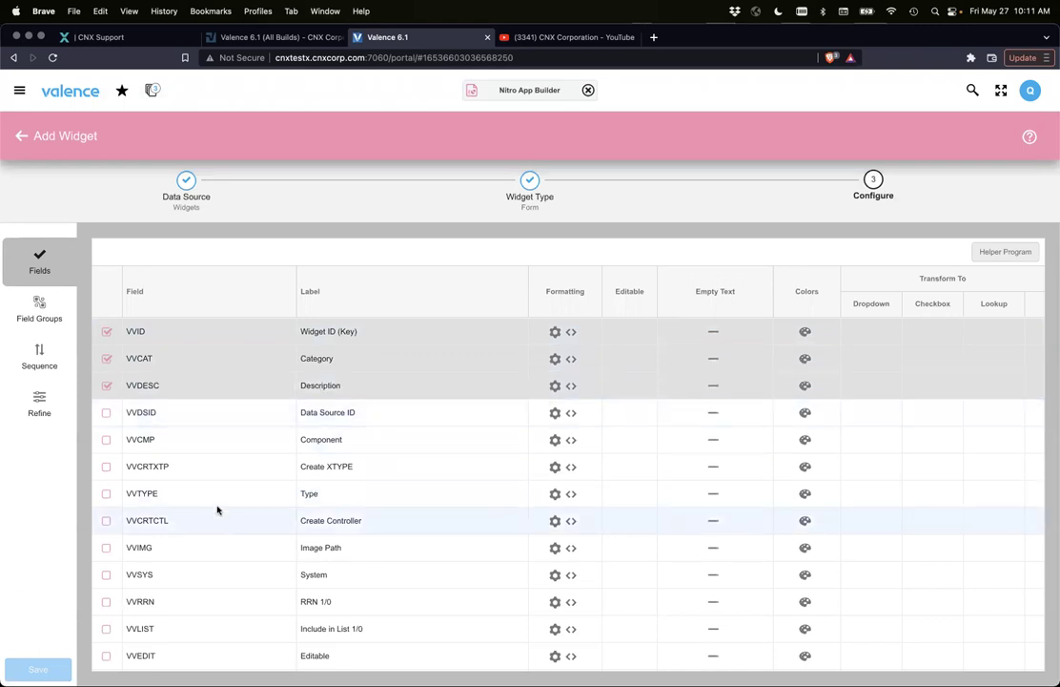
pyautogui.scroll(-3, 217, 510)
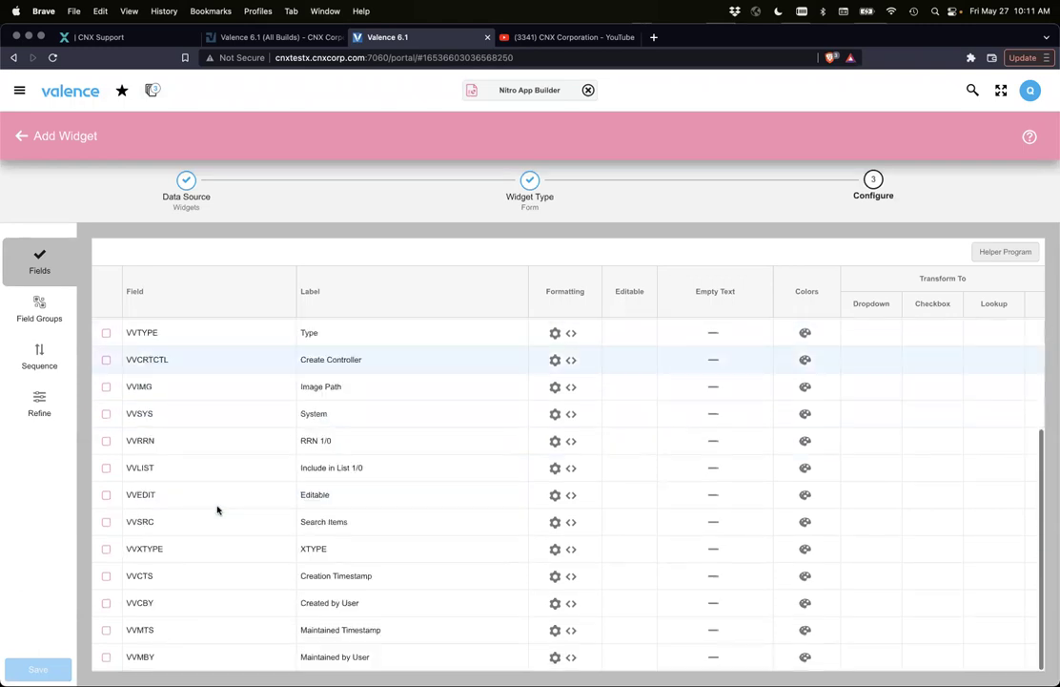
pyautogui.click(106, 630)
# Shorten the label of the VVMTS field to "Maintained".
pyautogui.scroll(3, 221, 524)
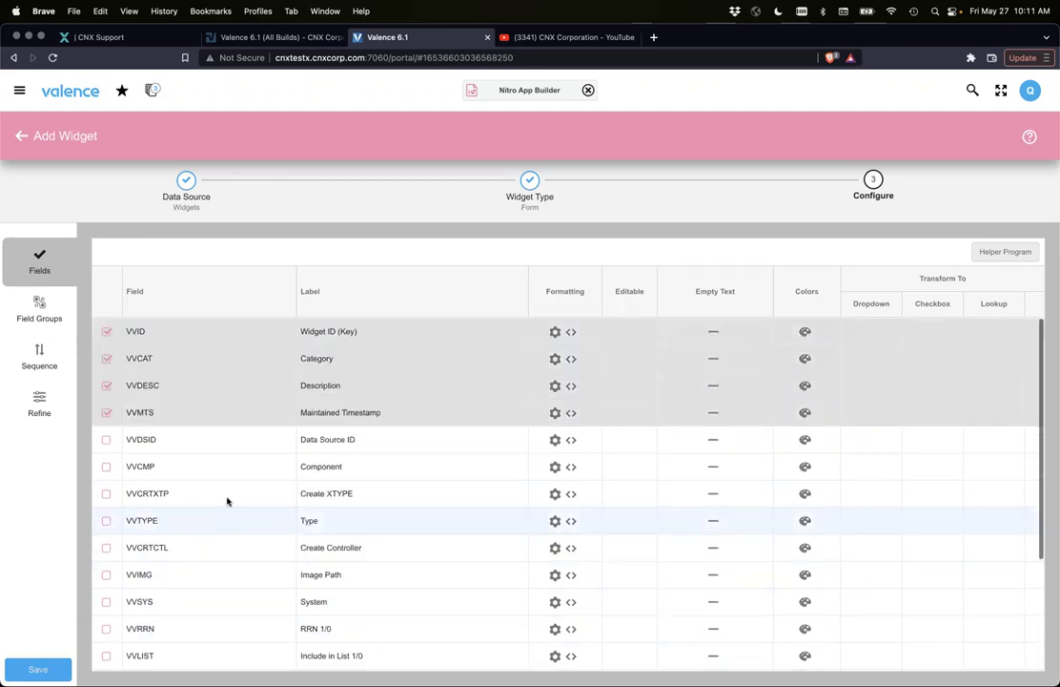
pyautogui.click(360, 411)
pyautogui.press('BackSpace')
pyautogui.press('BackSpace')
pyautogui.press('BackSpace')
pyautogui.press('BackSpace')
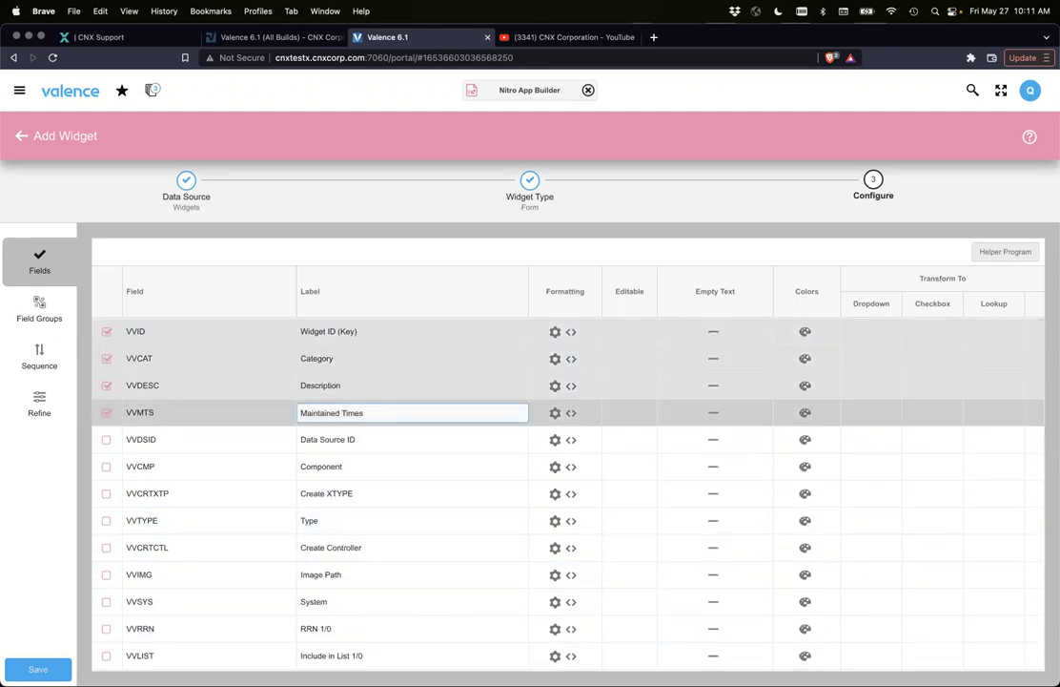
pyautogui.press('BackSpace')
pyautogui.press('BackSpace')
pyautogui.press('BackSpace')
pyautogui.press('BackSpace')
pyautogui.press('BackSpace')
pyautogui.press('BackSpace')
pyautogui.click(658, 406)
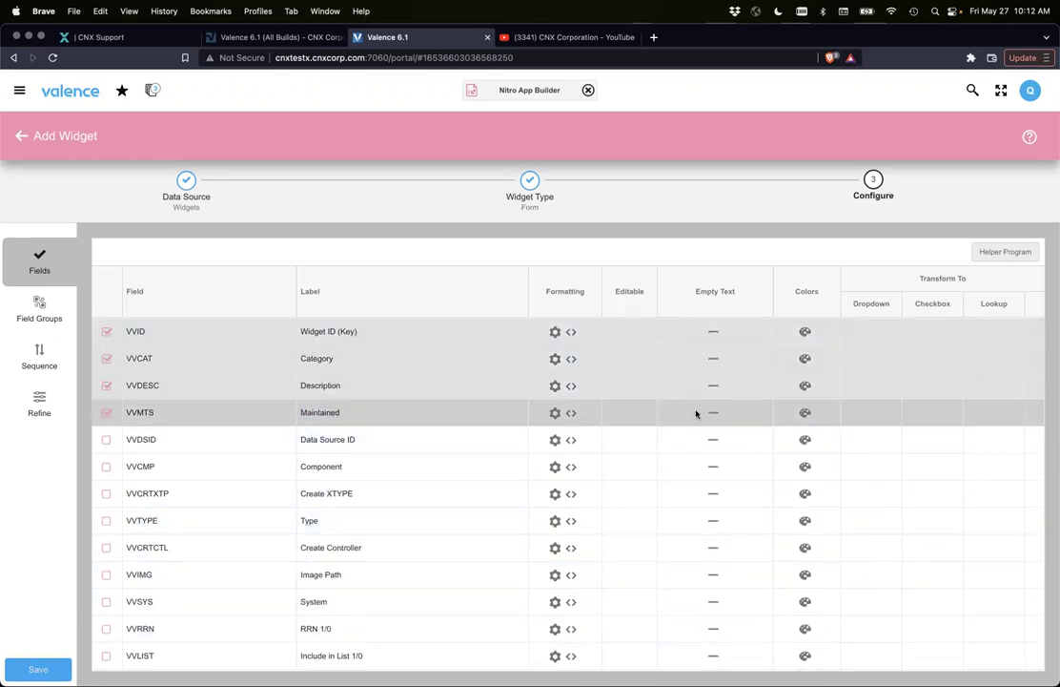
# Make the VVMTS, VVDESC and VVCAT fields editable and preview the form in the Refine settings.
pyautogui.click(626, 413)
pyautogui.click(628, 386)
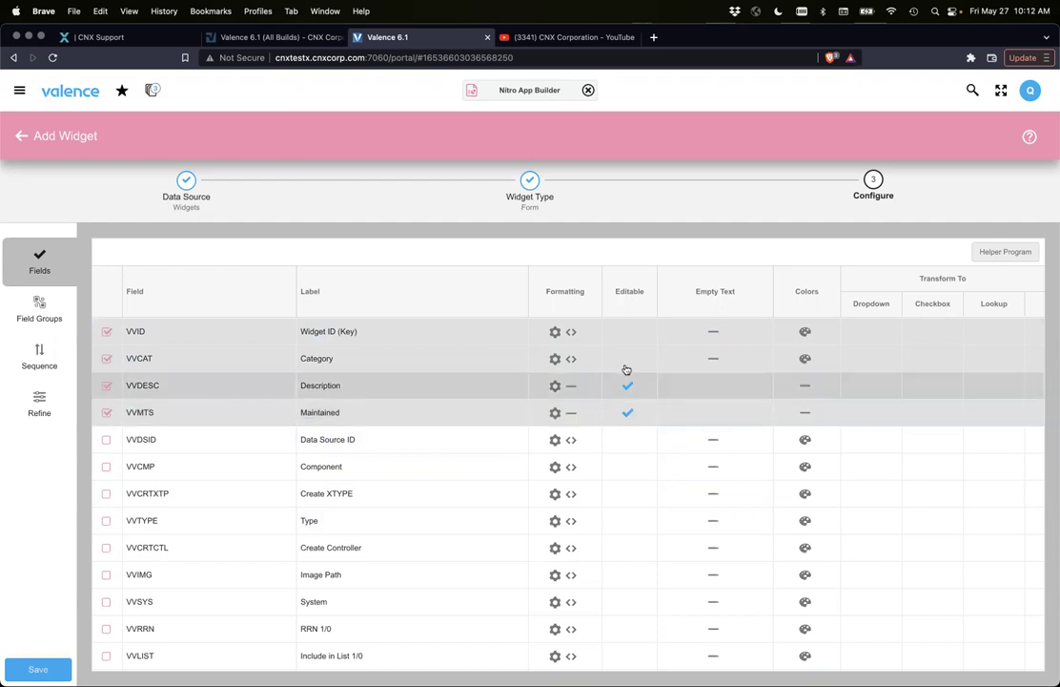
pyautogui.click(628, 363)
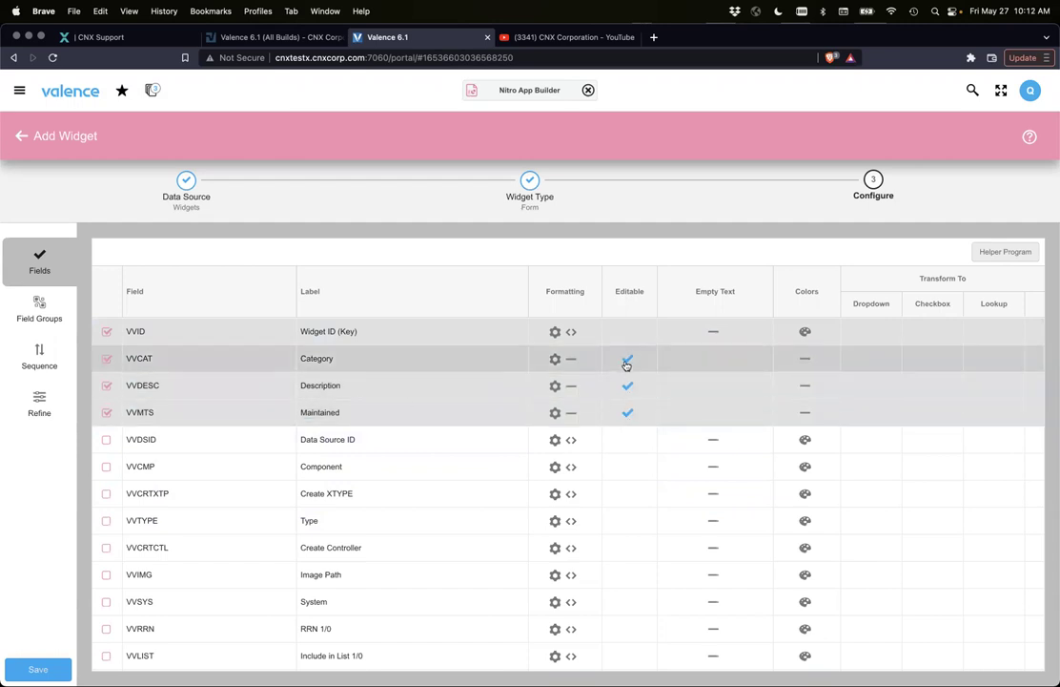
pyautogui.click(29, 399)
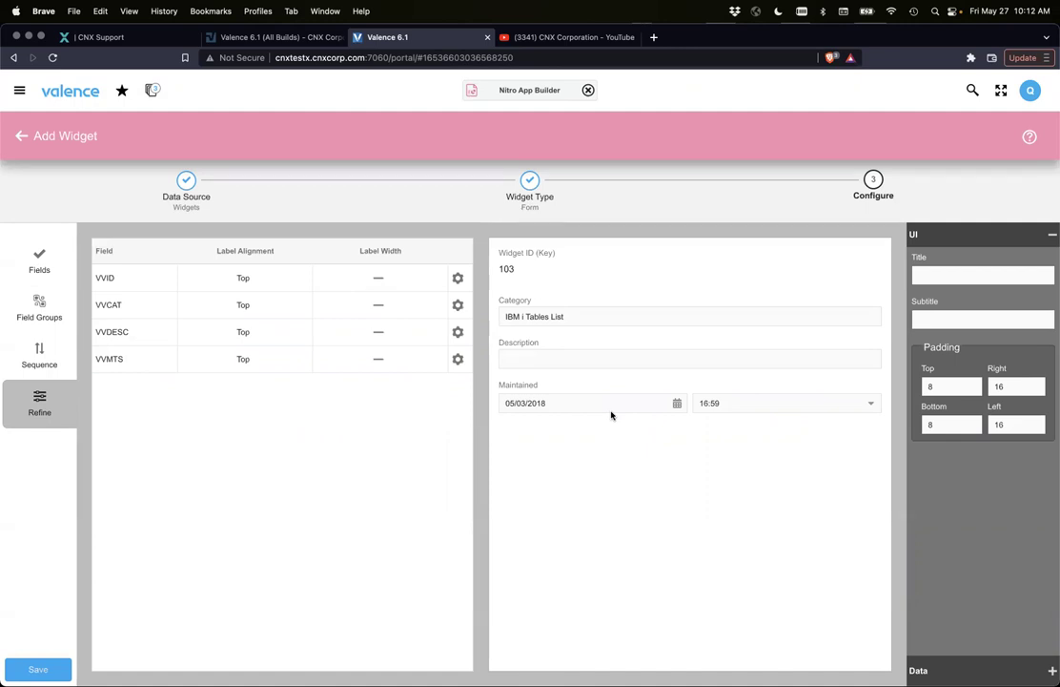
# Check the time choices of the Maintained field and save the form widget as "Widget Form".
pyautogui.click(870, 403)
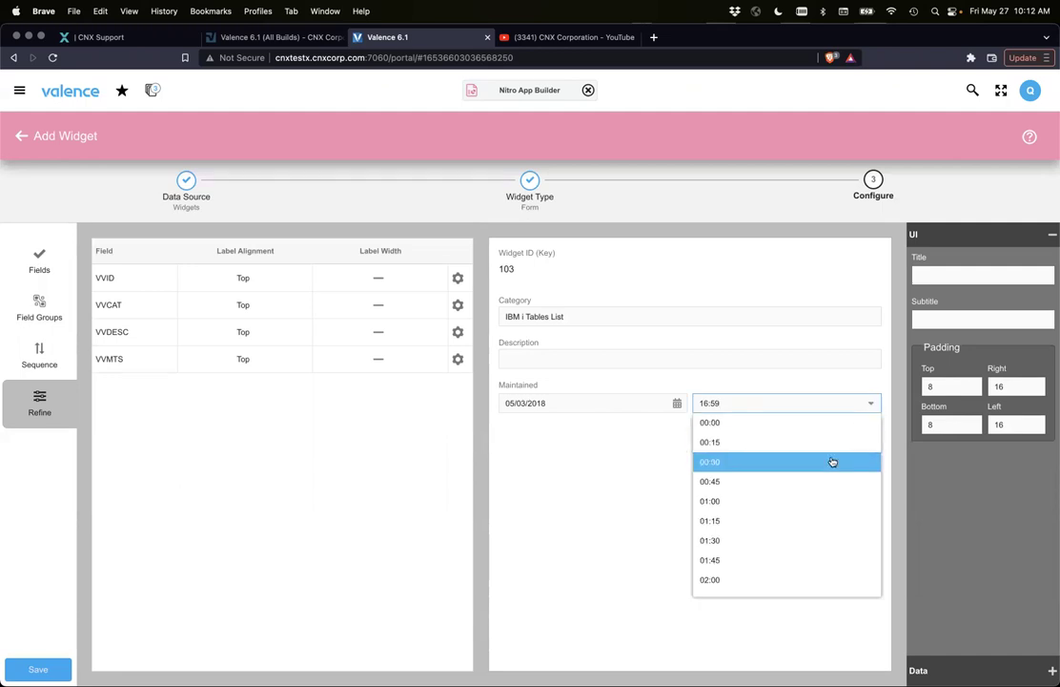
pyautogui.click(660, 469)
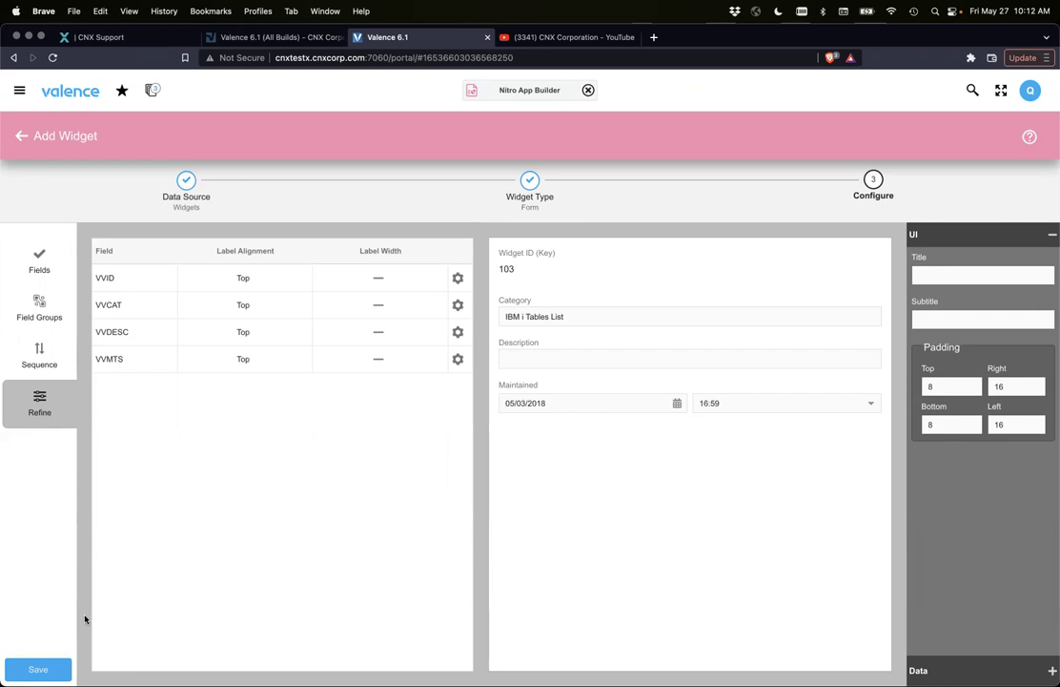
pyautogui.click(38, 668)
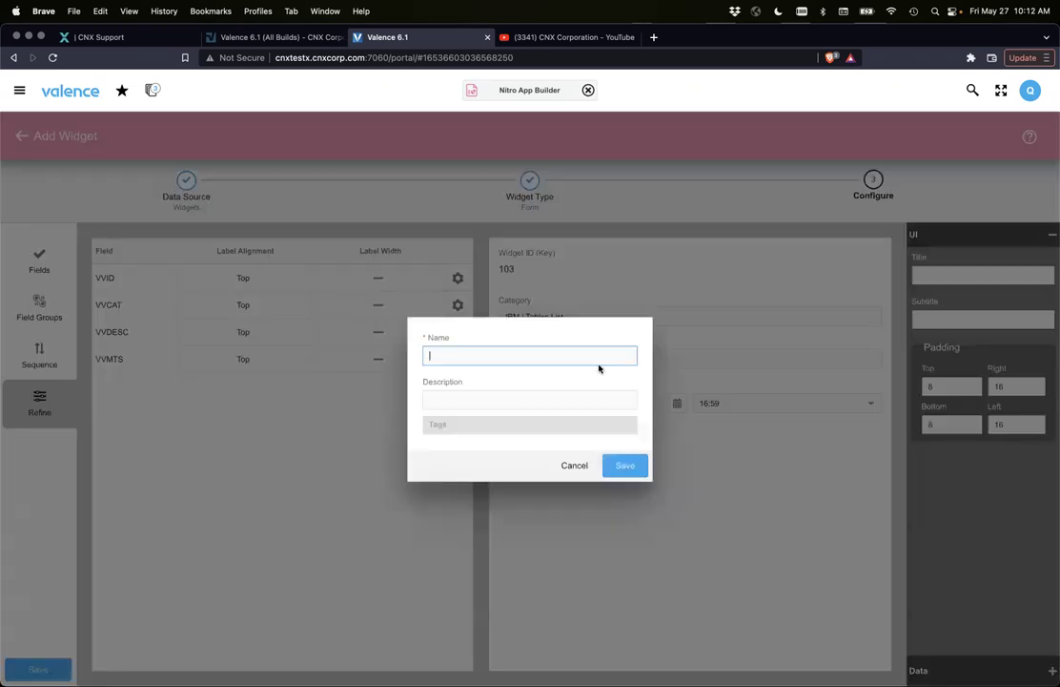
pyautogui.write('Widdg')
pyautogui.press('BackSpace')
pyautogui.press('BackSpace')
pyautogui.write('get Form')
pyautogui.press('Return')
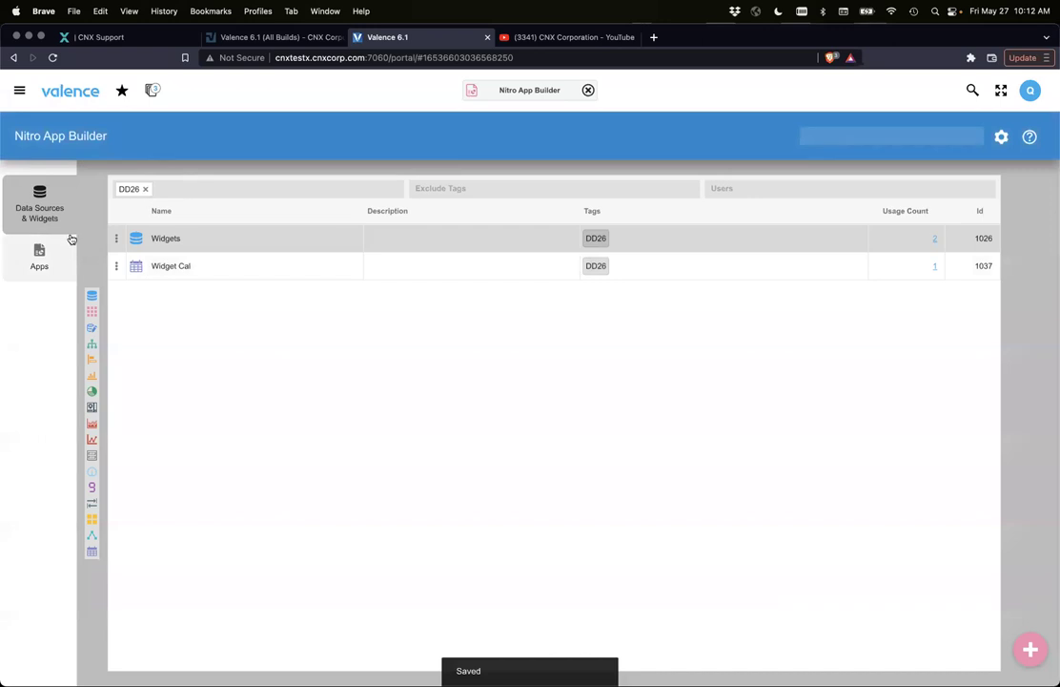
# Open the Widgets app for editing, add the Widget Form widget and place it beside the calendar.
pyautogui.click(64, 245)
pyautogui.click(168, 240)
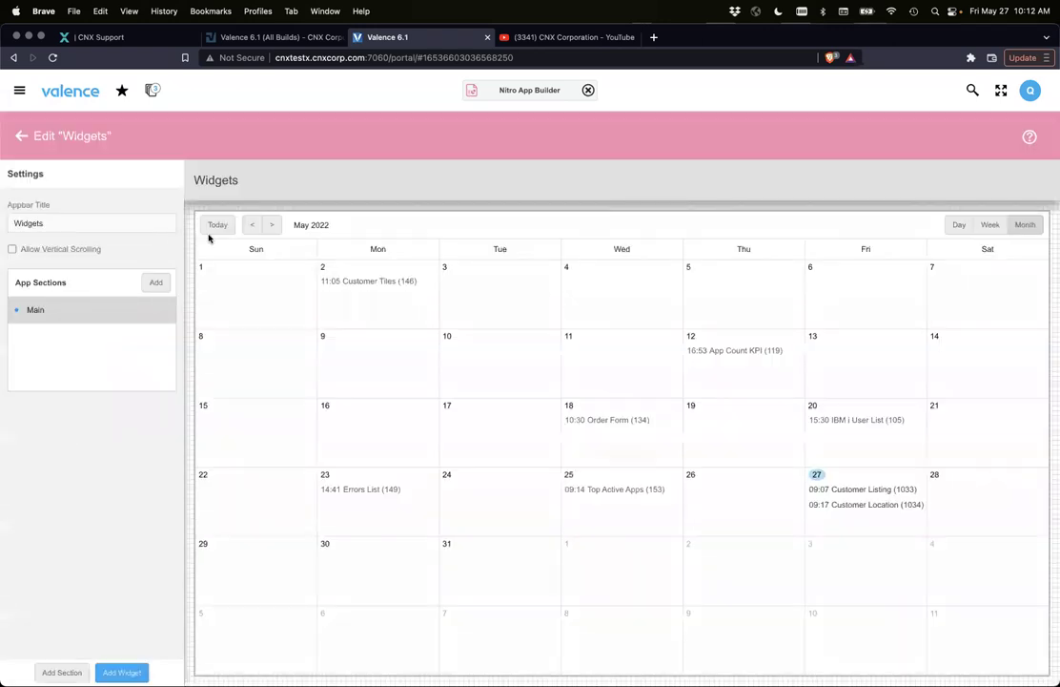
pyautogui.moveTo(727, 592)
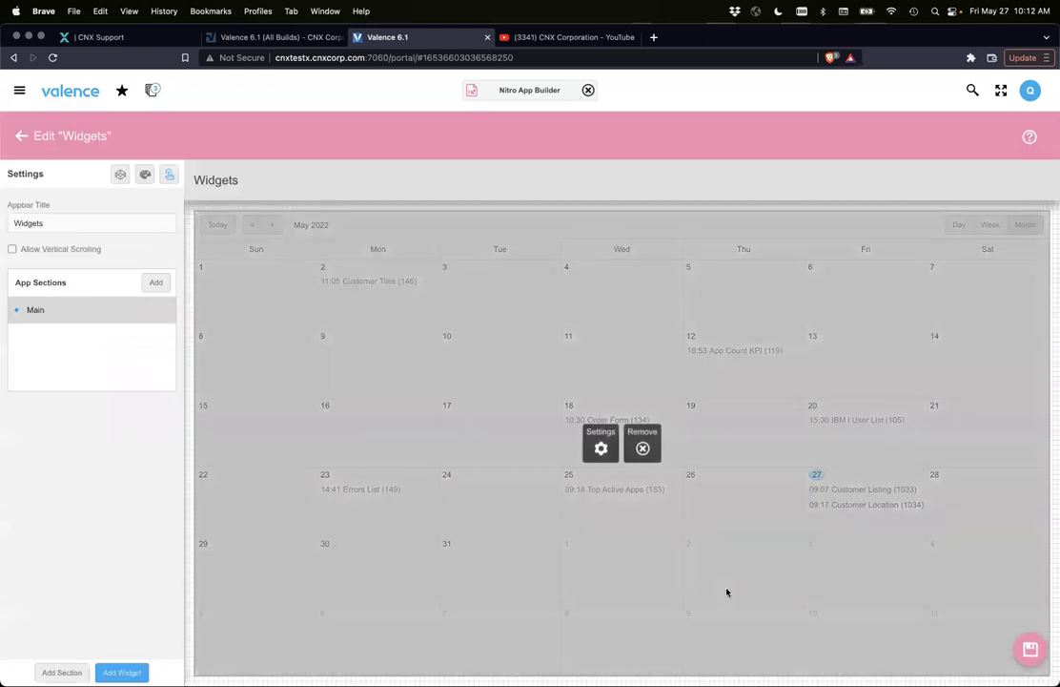
pyautogui.click(122, 672)
pyautogui.click(398, 296)
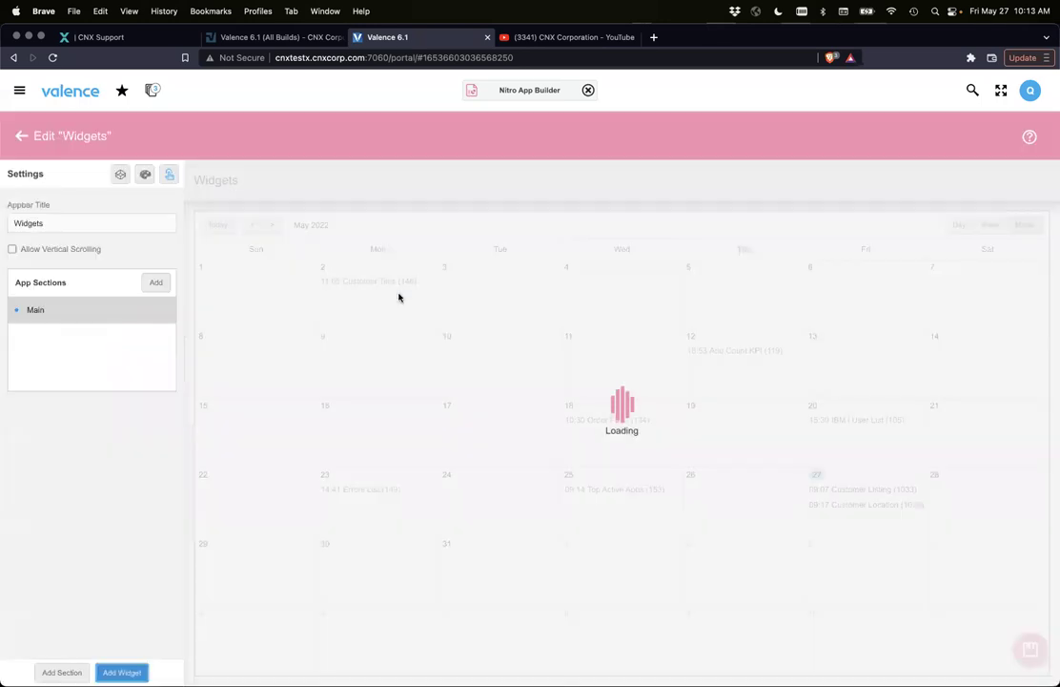
pyautogui.moveTo(835, 524)
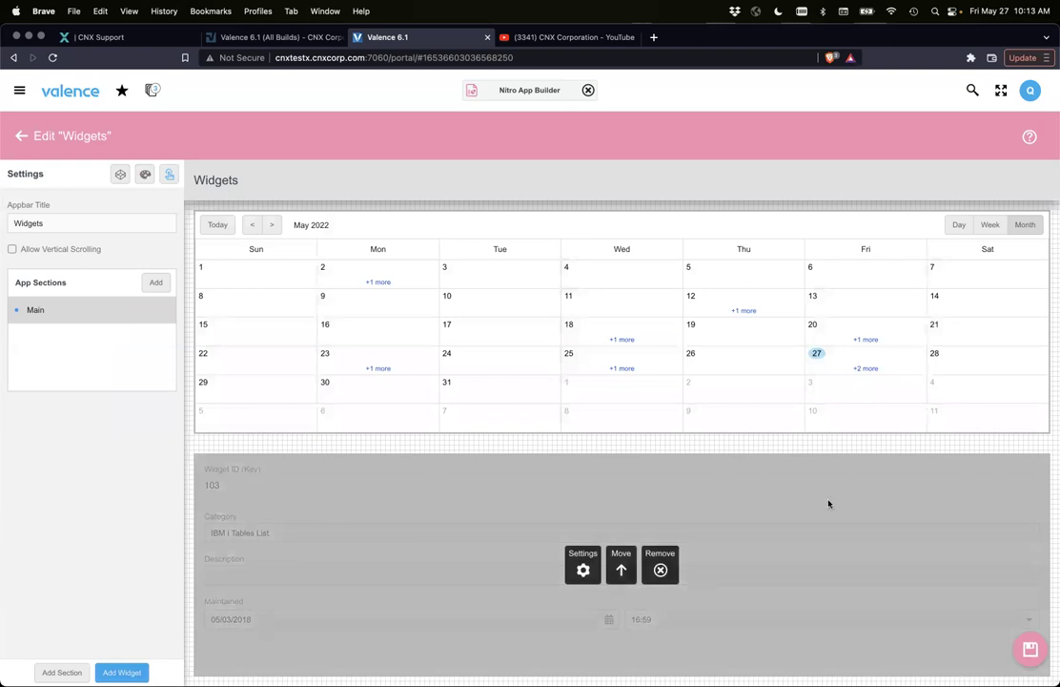
pyautogui.click(621, 569)
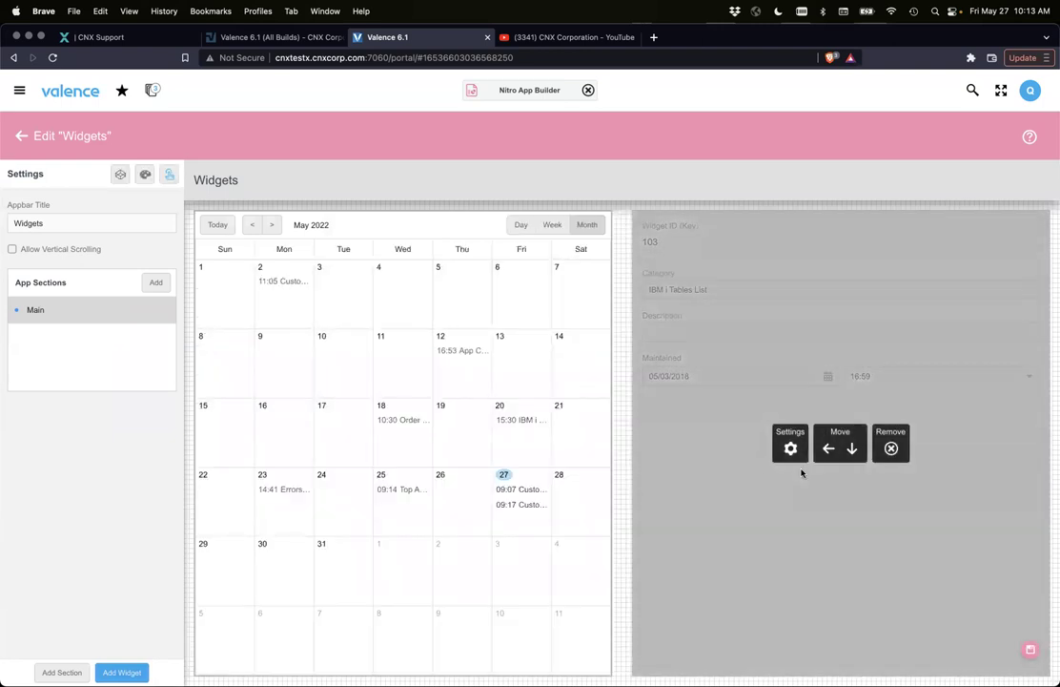
# Set the form widget's left margin to 0 and make it initially hidden and closable.
pyautogui.click(791, 448)
pyautogui.click(92, 349)
pyautogui.press('BackSpace')
pyautogui.press('BackSpace')
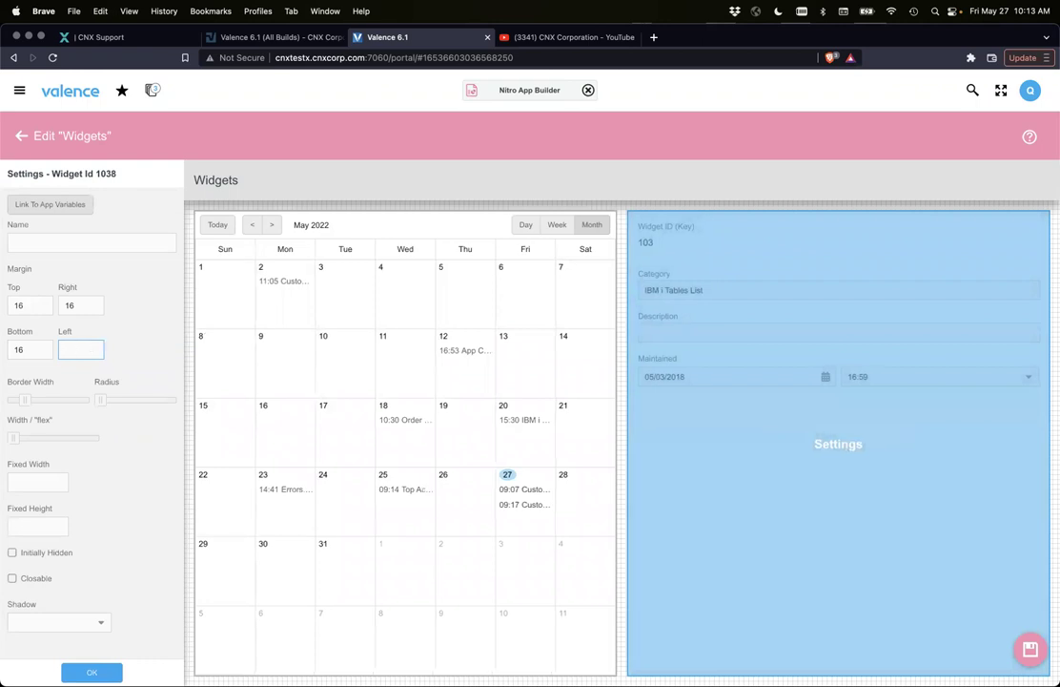
pyautogui.write('0')
pyautogui.click(23, 554)
pyautogui.click(13, 579)
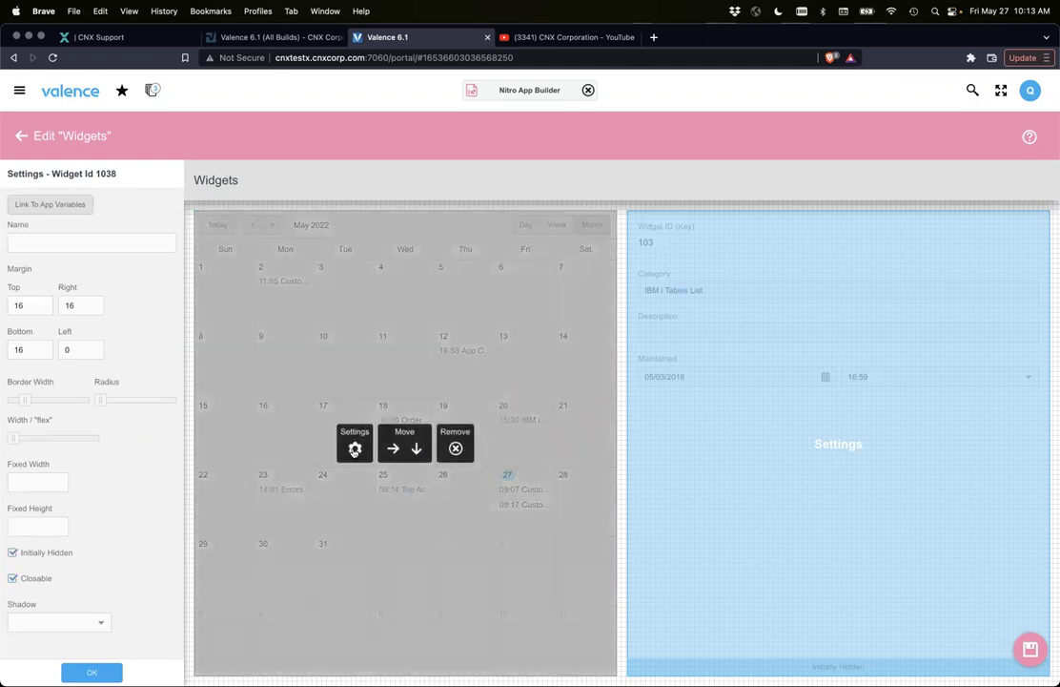
# Increase the calendar widget's flex width to about three times the form's width and accept the settings.
pyautogui.click(284, 420)
pyautogui.moveTo(14, 438); pyautogui.dragTo(30, 438)
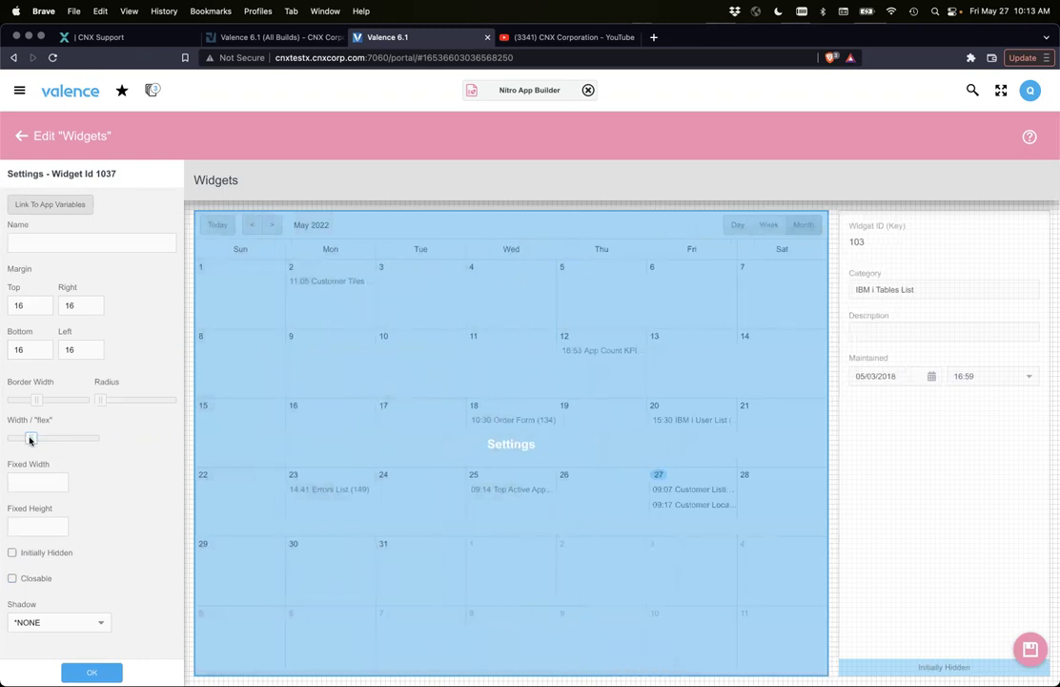
pyautogui.click(90, 668)
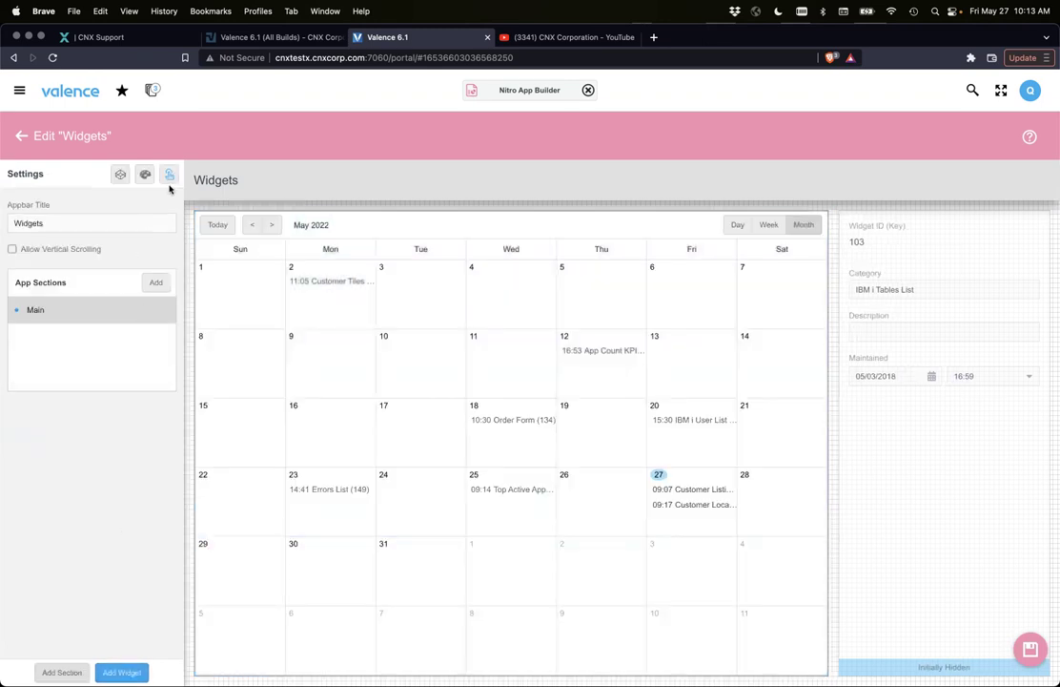
# Add a Filter Widget behavior to Widget Cal's Event Click, filtering Widget Form by VVID equal to VVID, and save the behaviors.
pyautogui.click(167, 180)
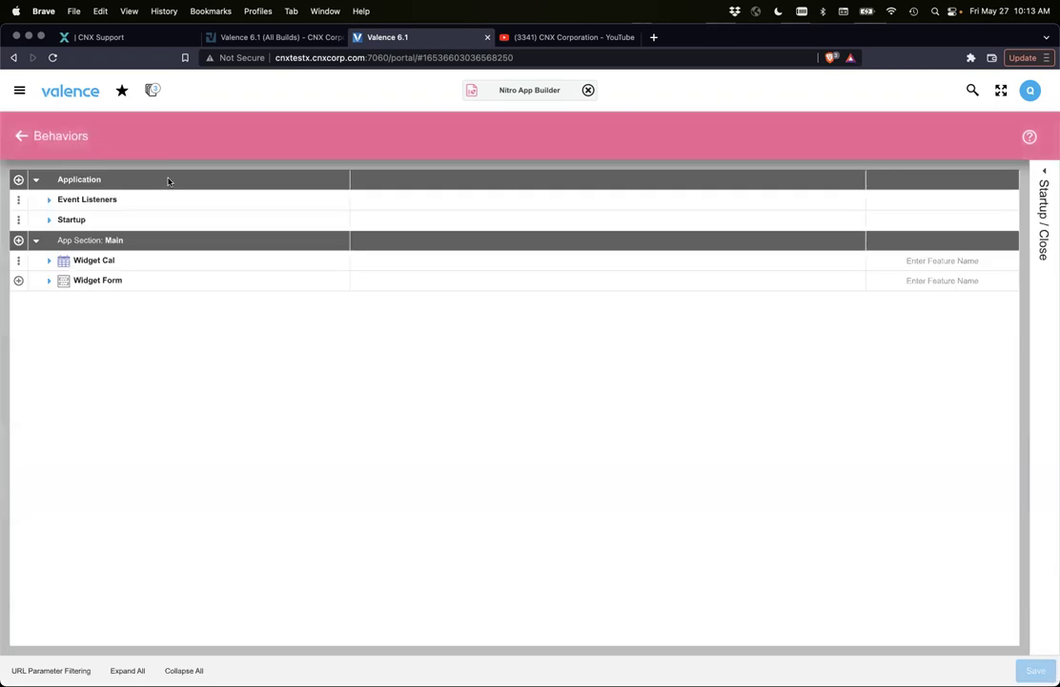
pyautogui.click(49, 262)
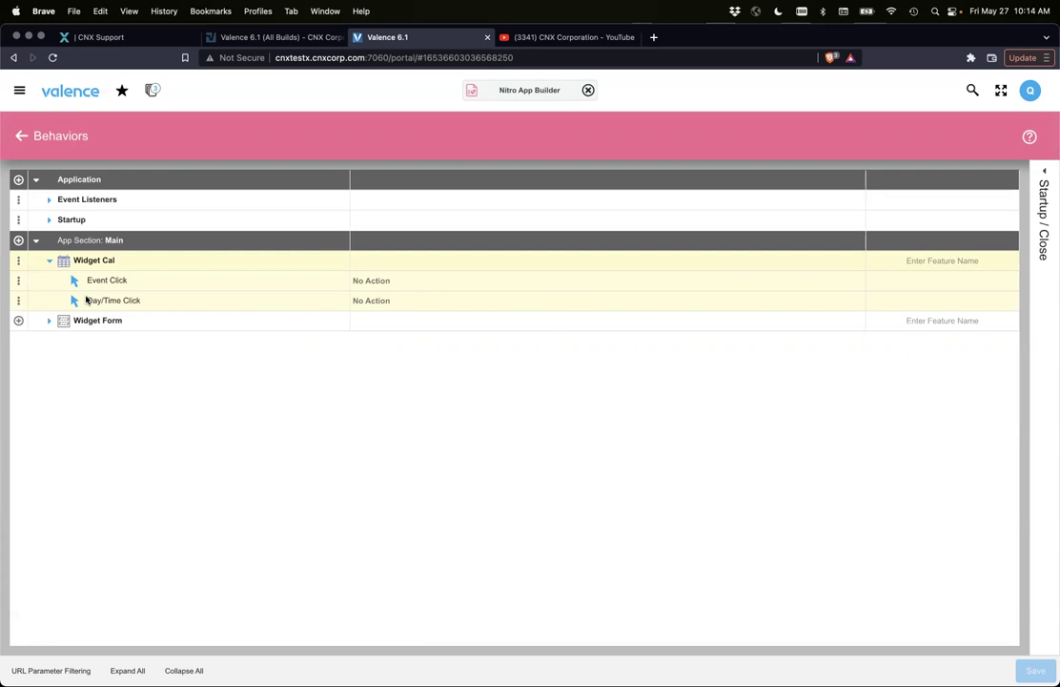
pyautogui.click(18, 281)
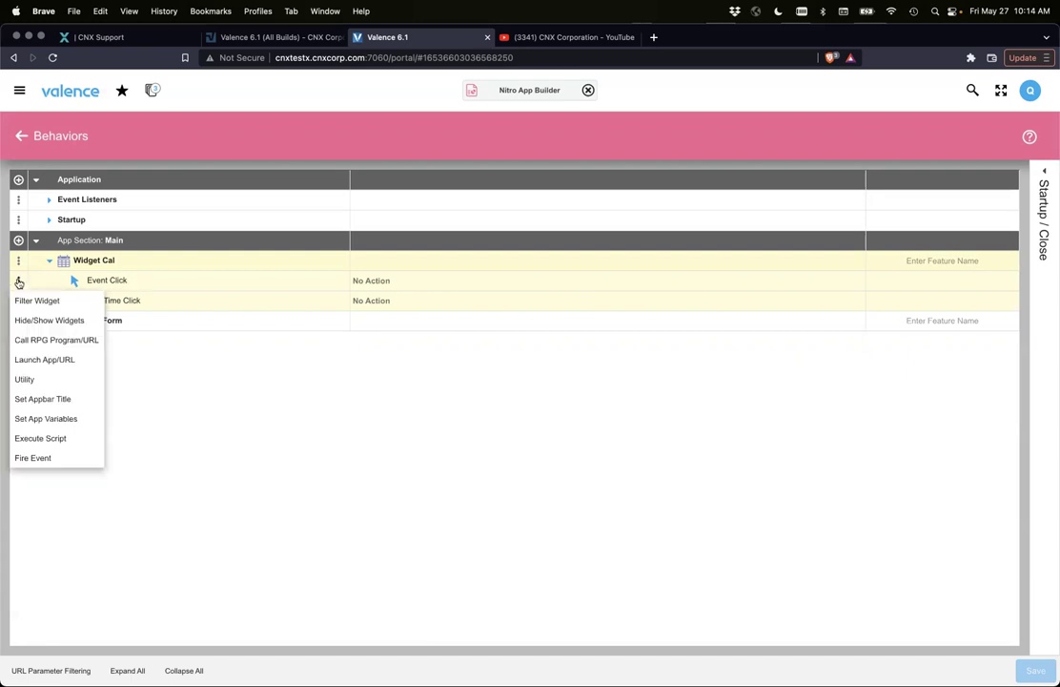
pyautogui.click(38, 301)
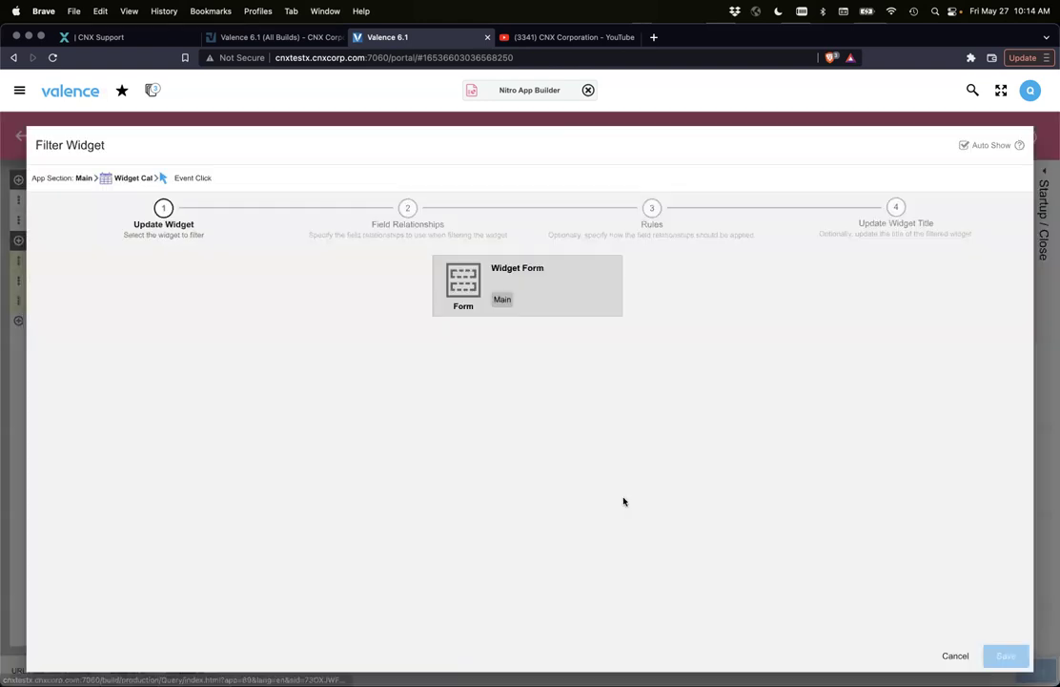
pyautogui.click(535, 302)
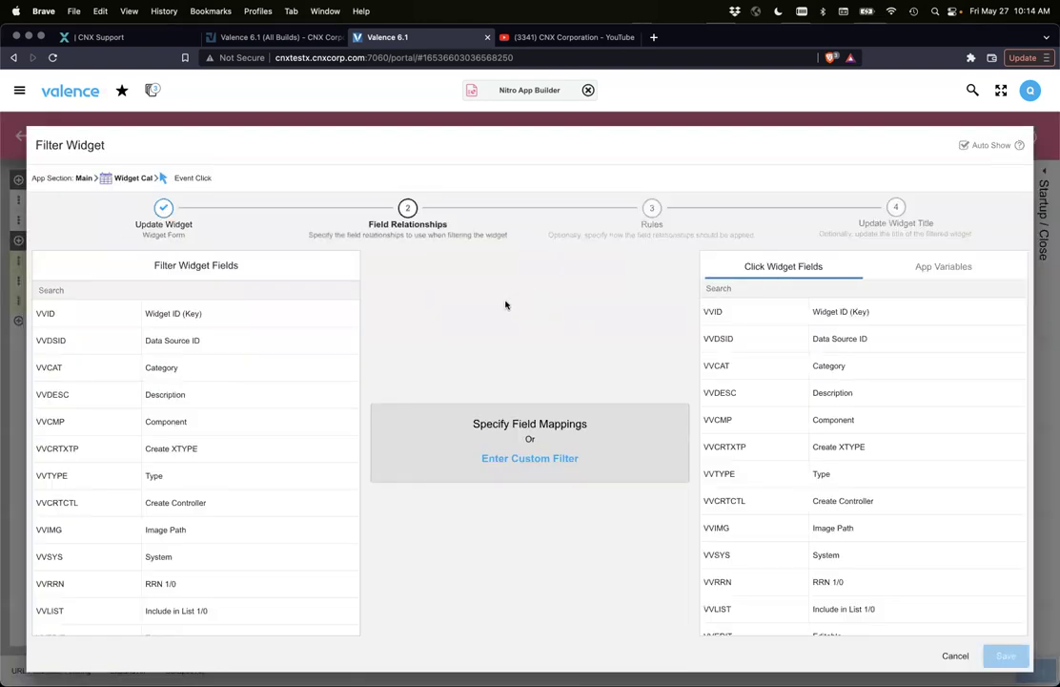
pyautogui.click(301, 319)
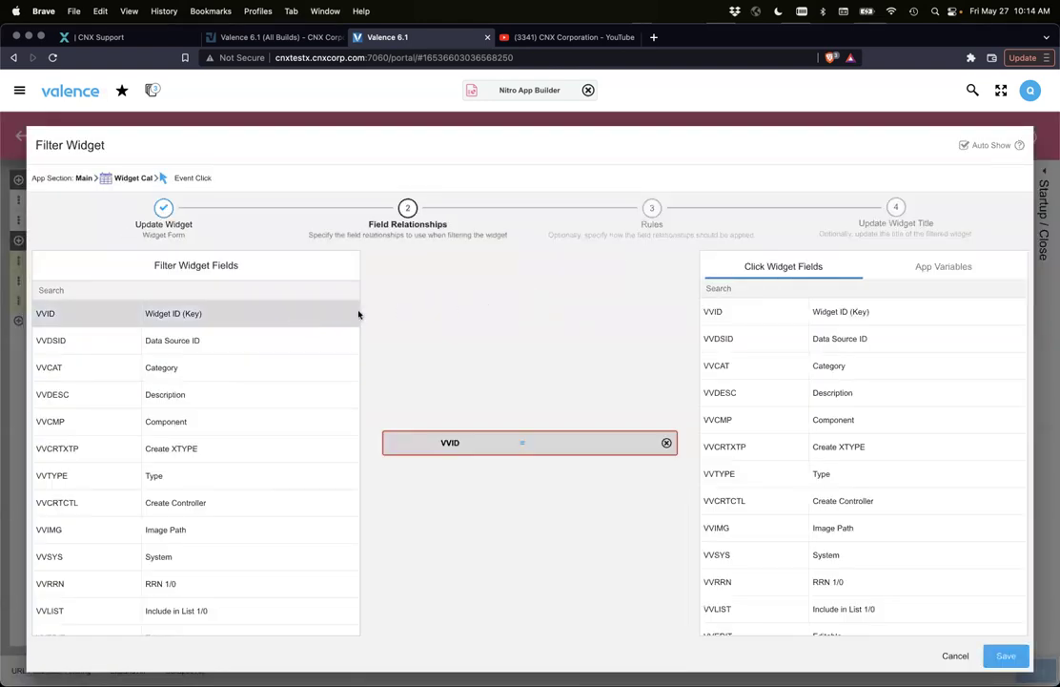
pyautogui.click(777, 315)
pyautogui.click(1006, 655)
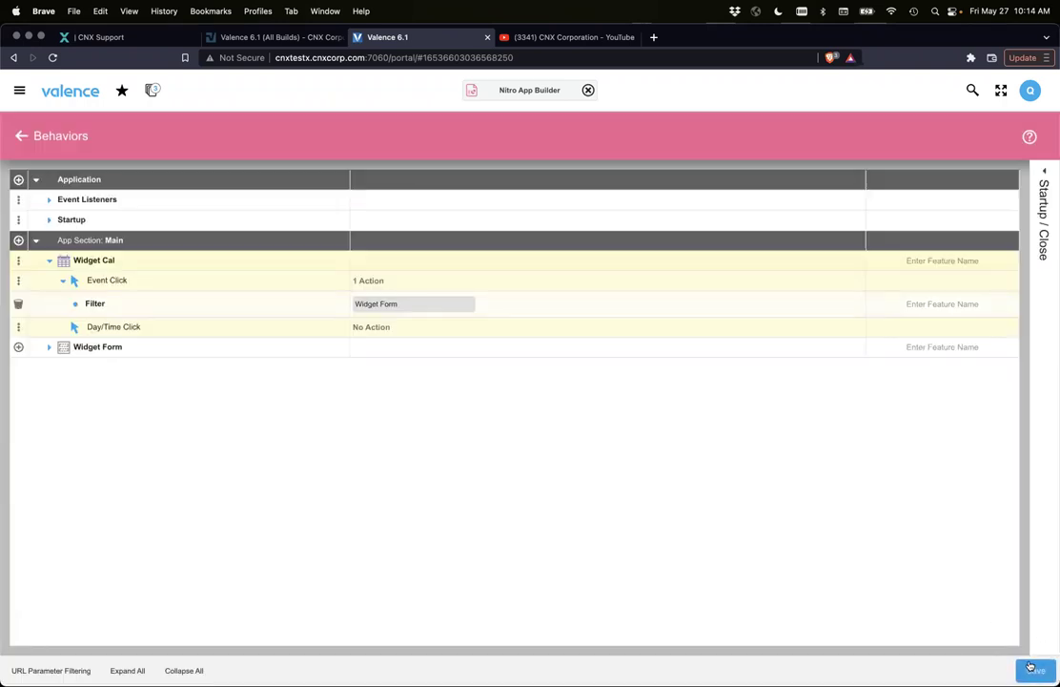
pyautogui.click(1034, 669)
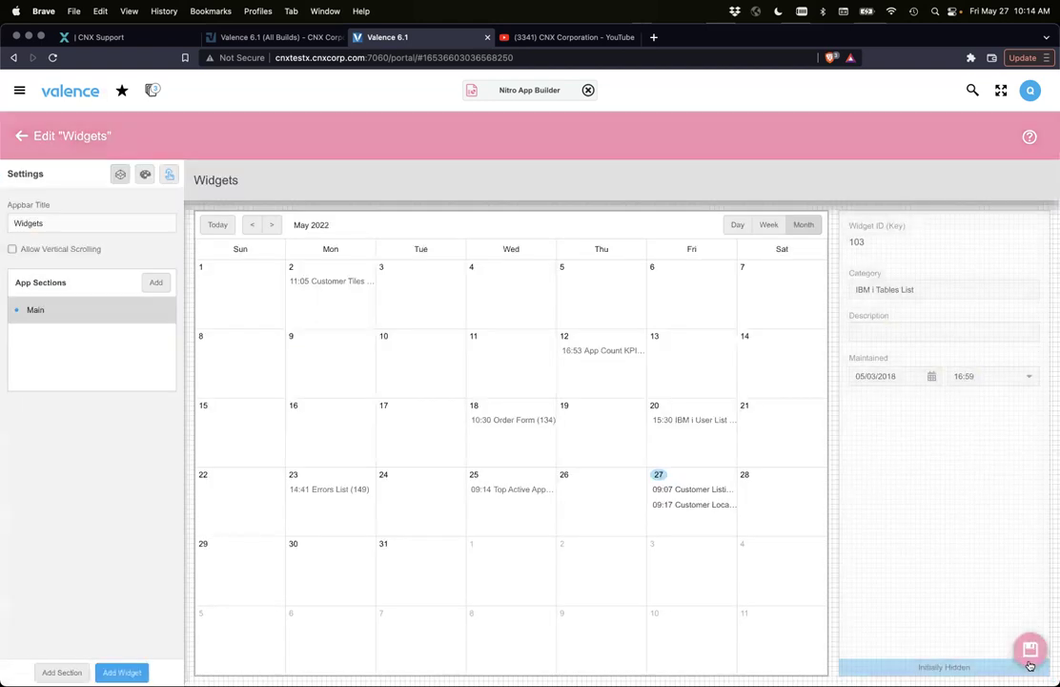
# Save the app changes, switch to the running Widgets app and reload its frame.
pyautogui.click(1030, 656)
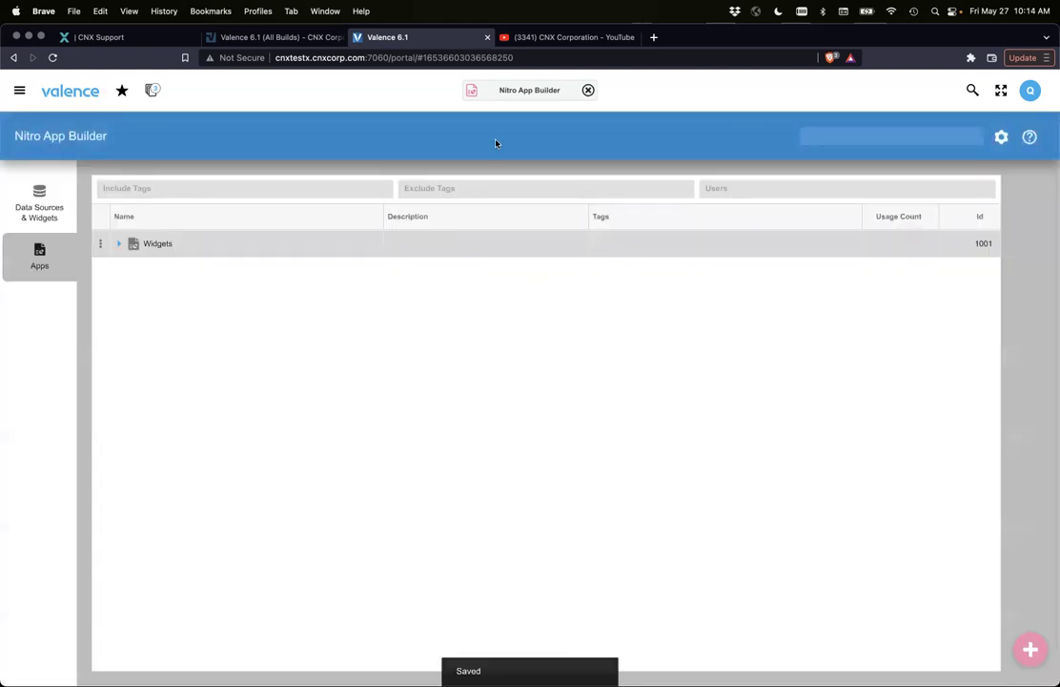
pyautogui.click(486, 91)
pyautogui.click(476, 157)
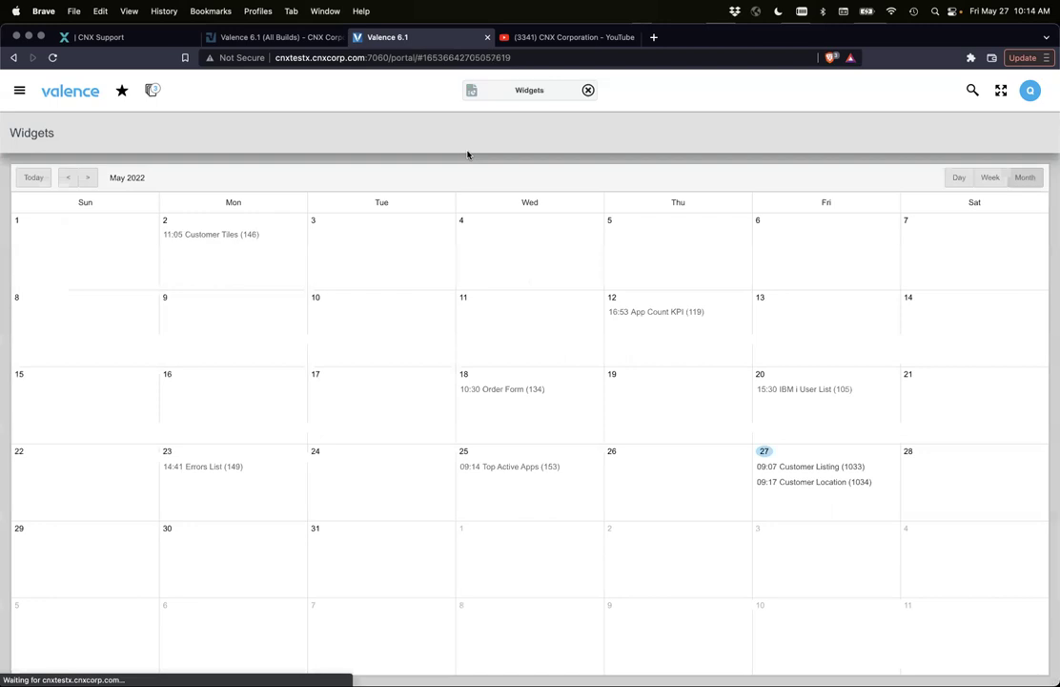
pyautogui.rightClick(434, 117)
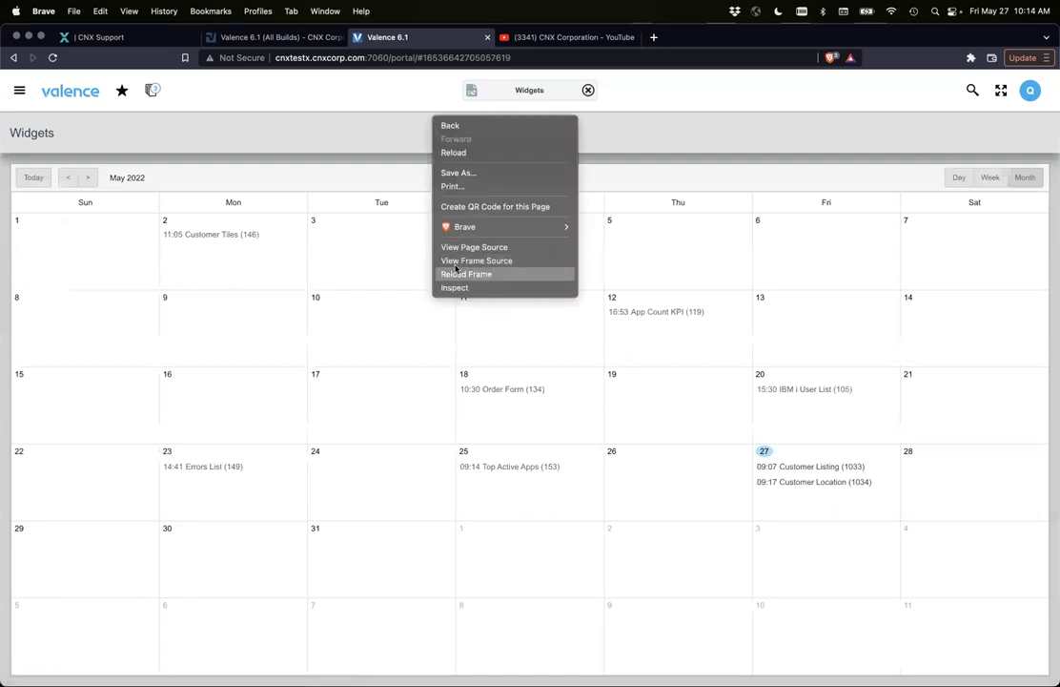
pyautogui.click(453, 276)
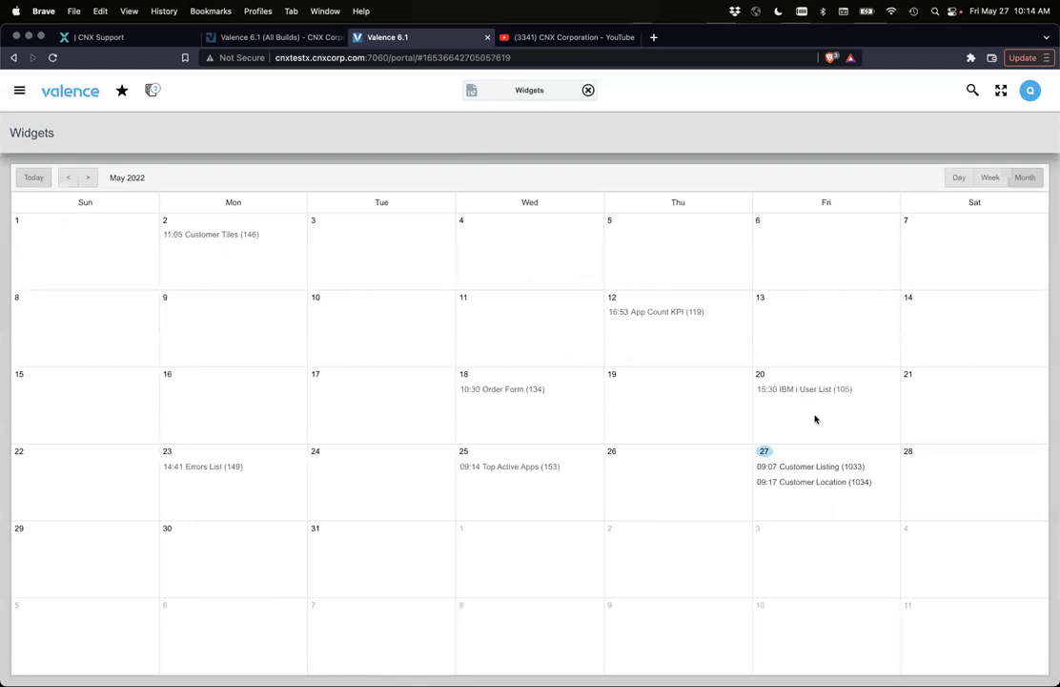
# Check the IBM i User List event in the form, close the form and switch the calendar to Day view.
pyautogui.click(804, 391)
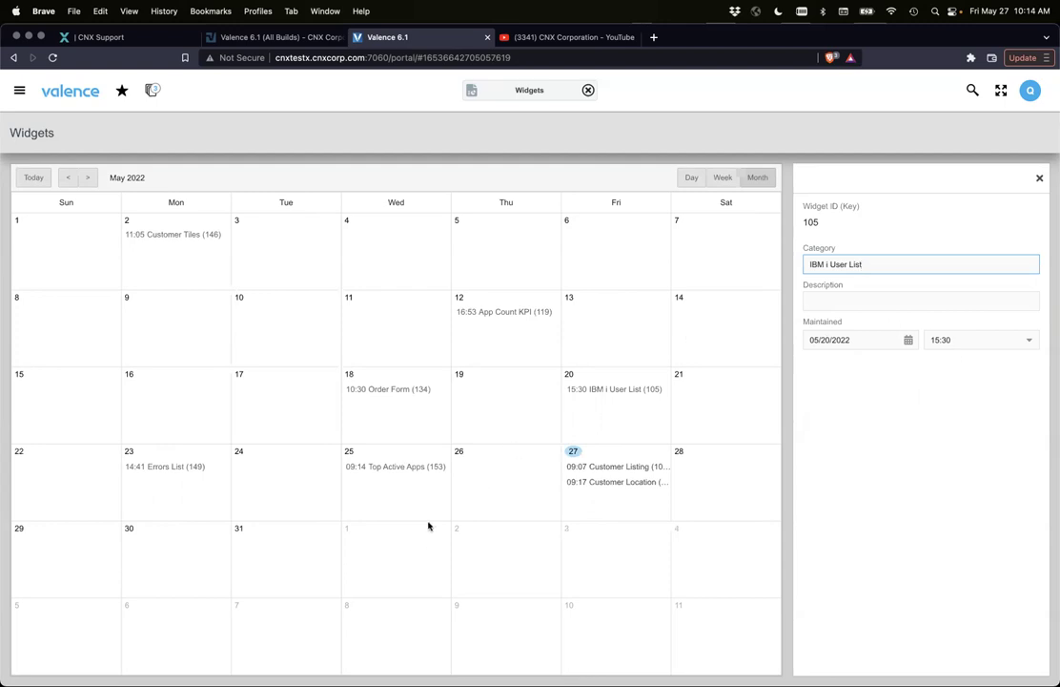
pyautogui.click(1040, 178)
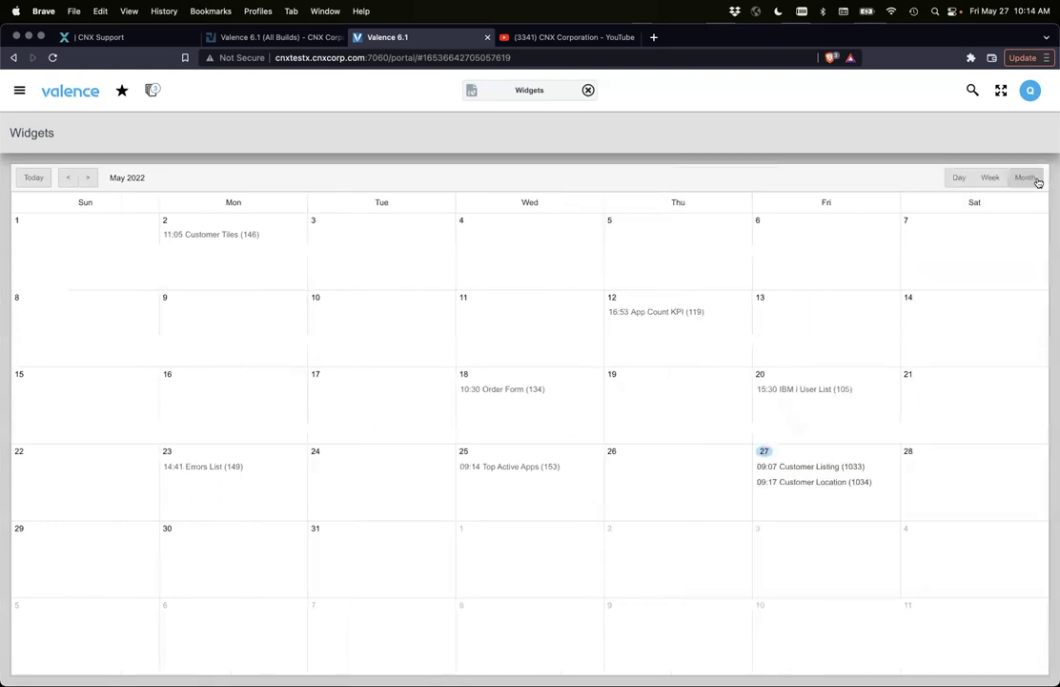
pyautogui.click(956, 177)
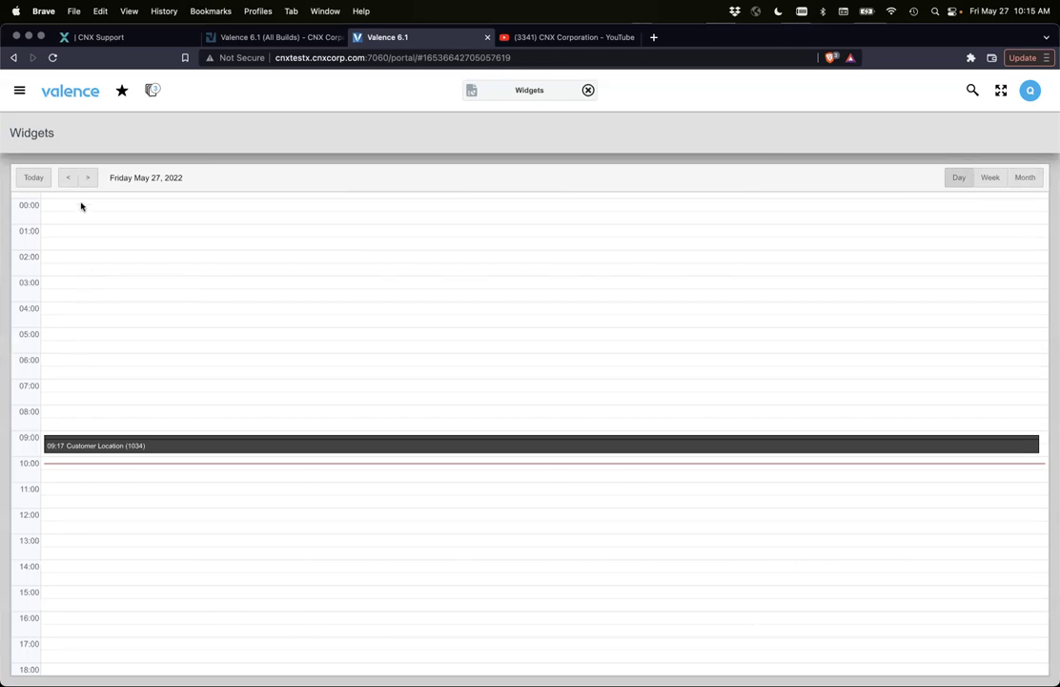
# Open the Customer Location event and set its Maintained date to 05/26/2022.
pyautogui.click(118, 447)
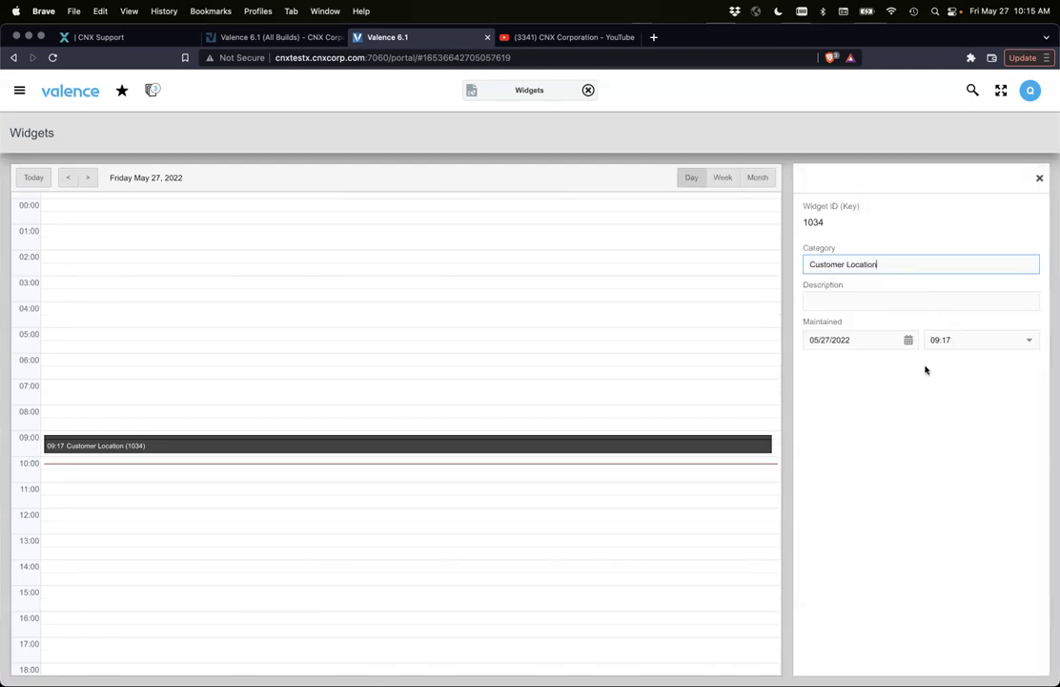
pyautogui.click(908, 340)
pyautogui.click(914, 480)
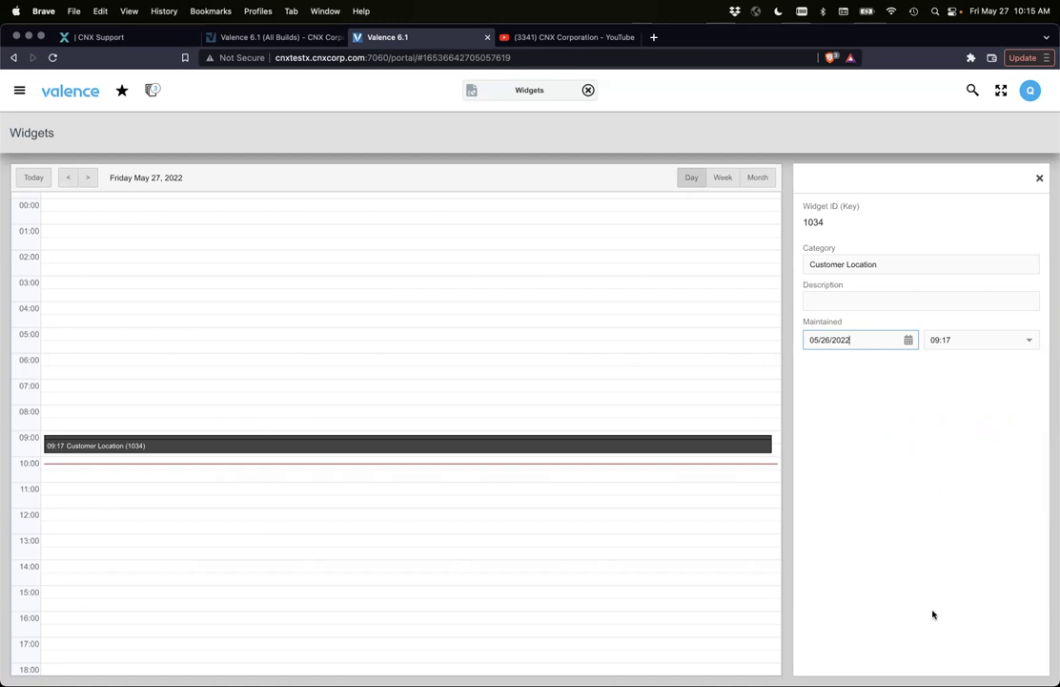
# Switch back to Nitro App Builder and open the Widgets app for editing.
pyautogui.click(472, 95)
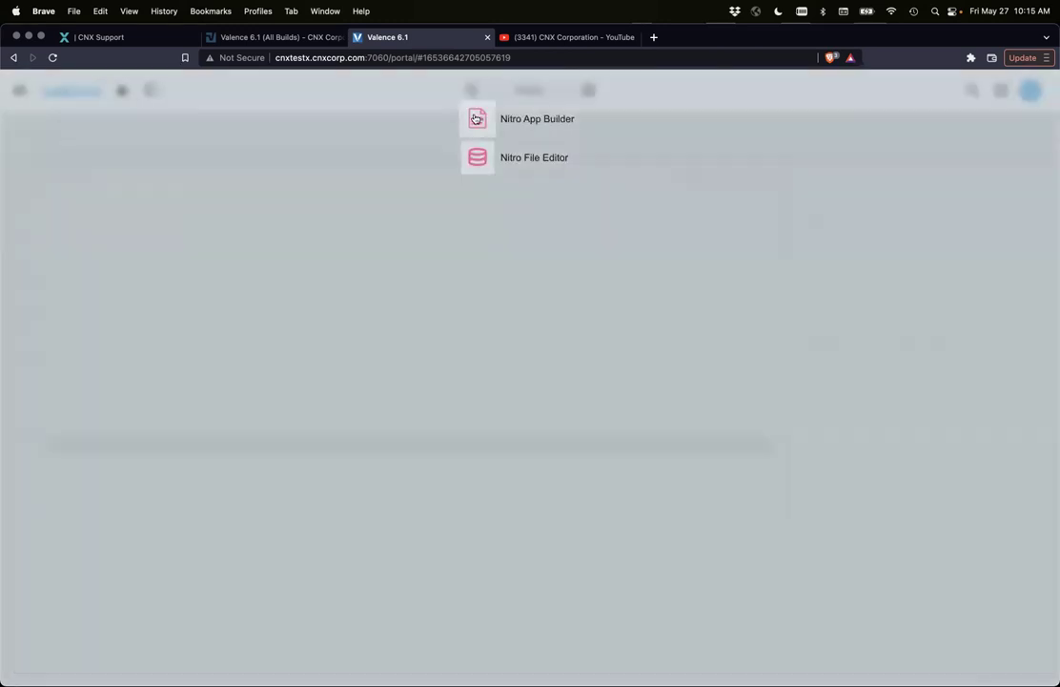
pyautogui.click(480, 120)
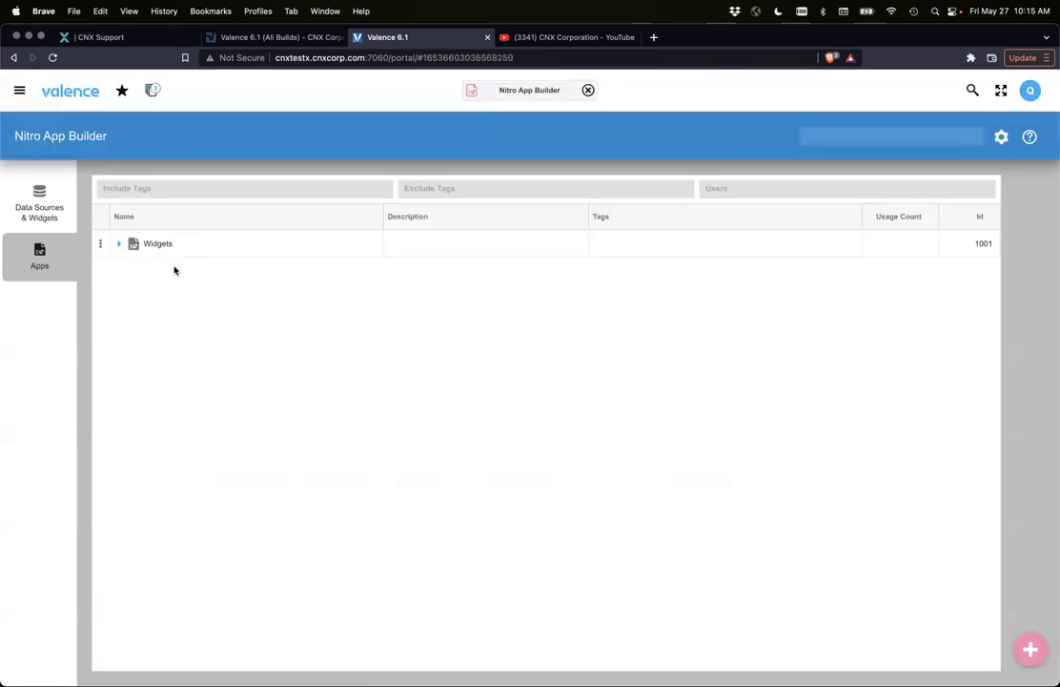
pyautogui.click(135, 246)
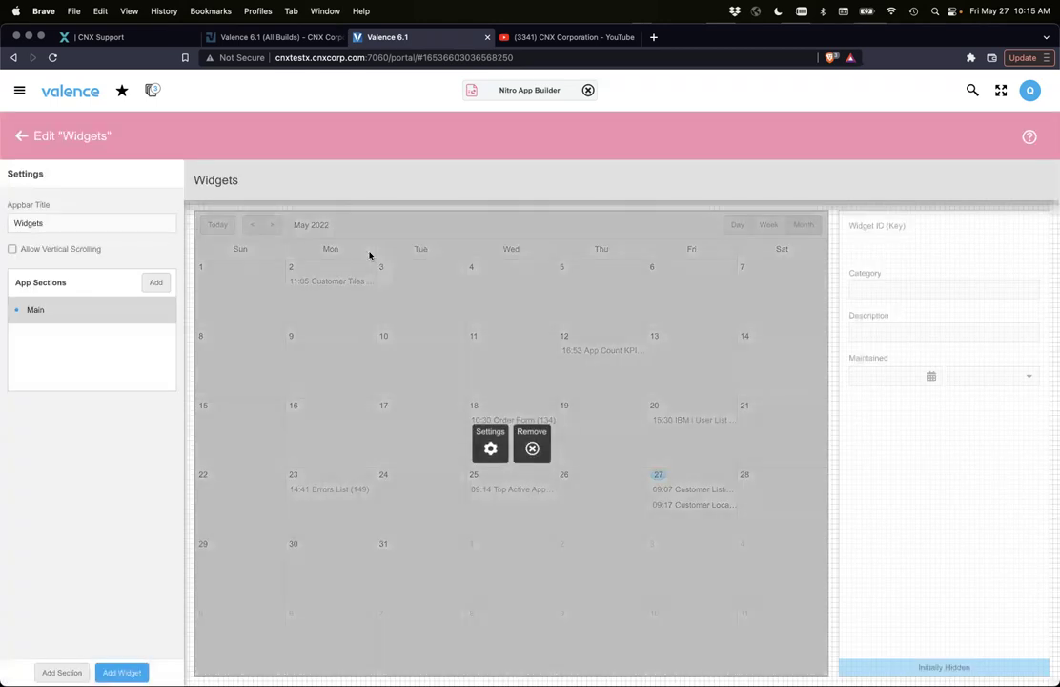
pyautogui.moveTo(1030, 414)
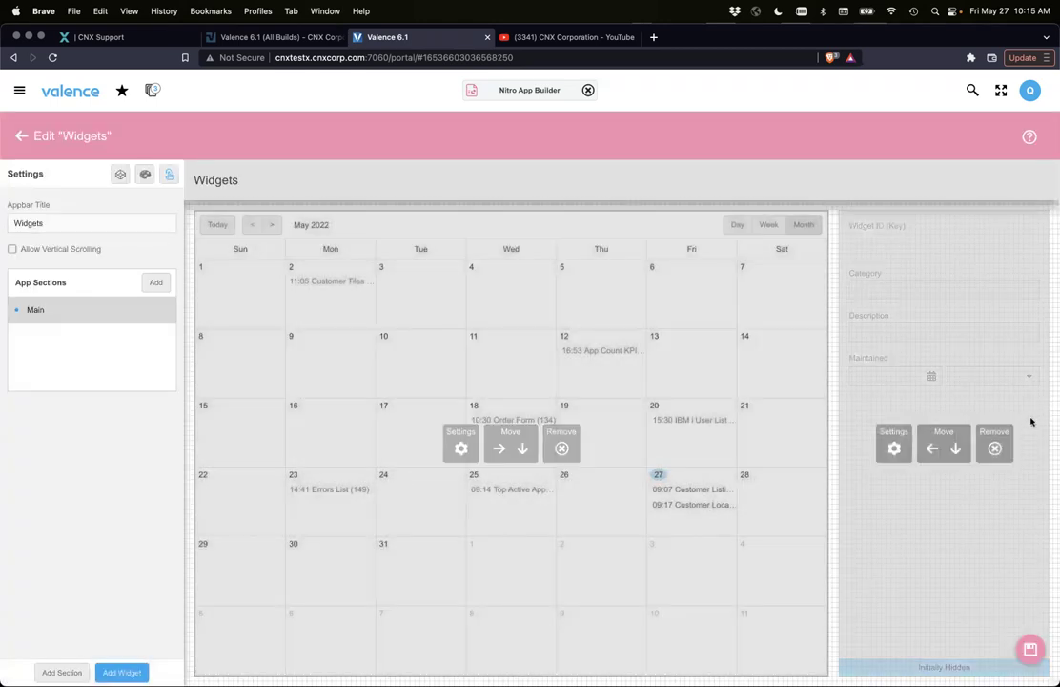
pyautogui.moveTo(570, 308)
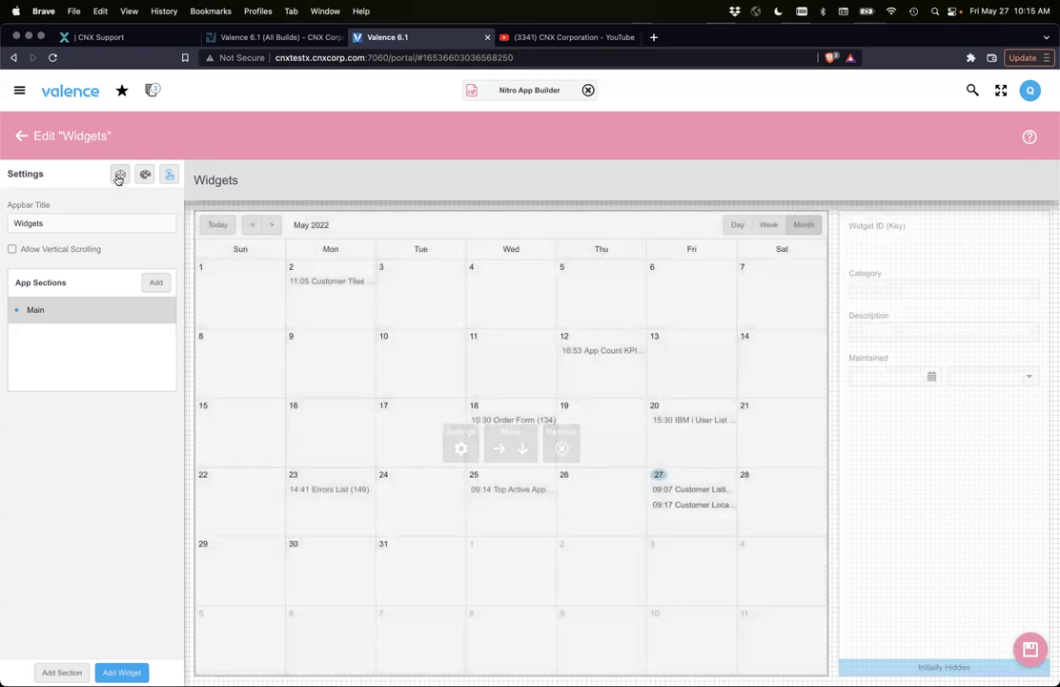
# Add an app variable named myDView to the Widgets app and return to the app layout.
pyautogui.click(119, 174)
pyautogui.click(681, 179)
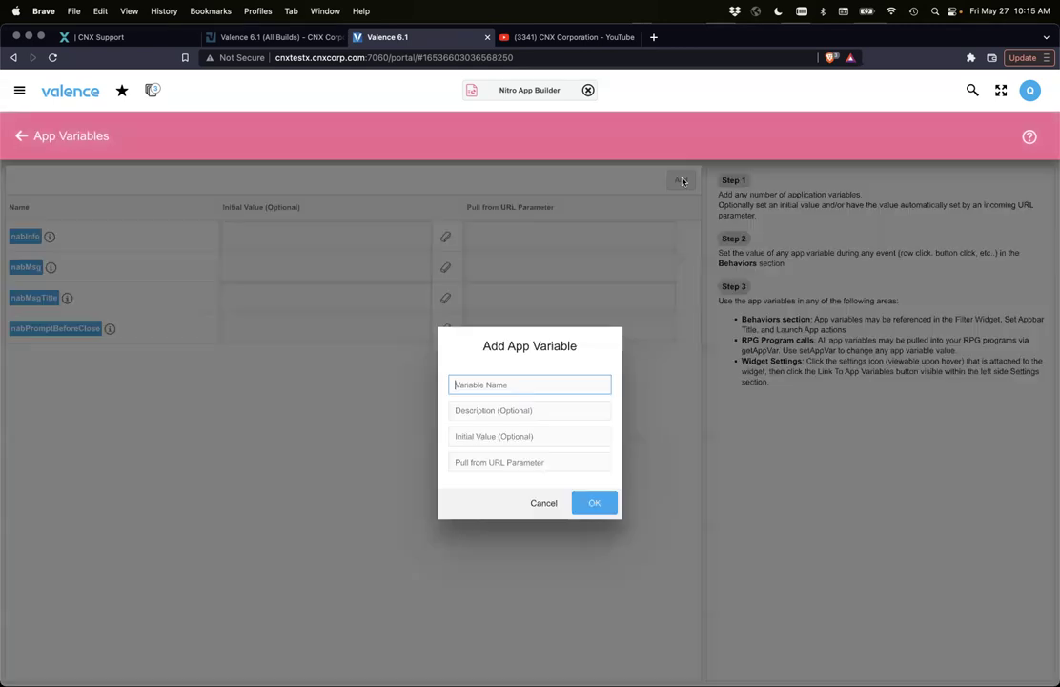
pyautogui.write('myDView')
pyautogui.press('Return')
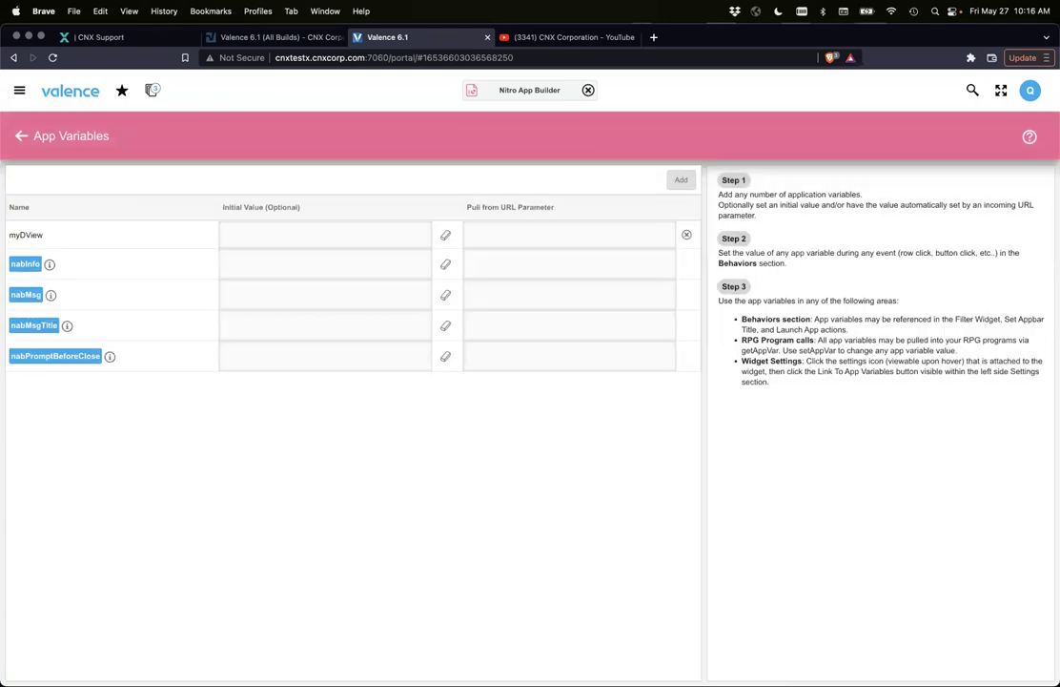
pyautogui.click(23, 139)
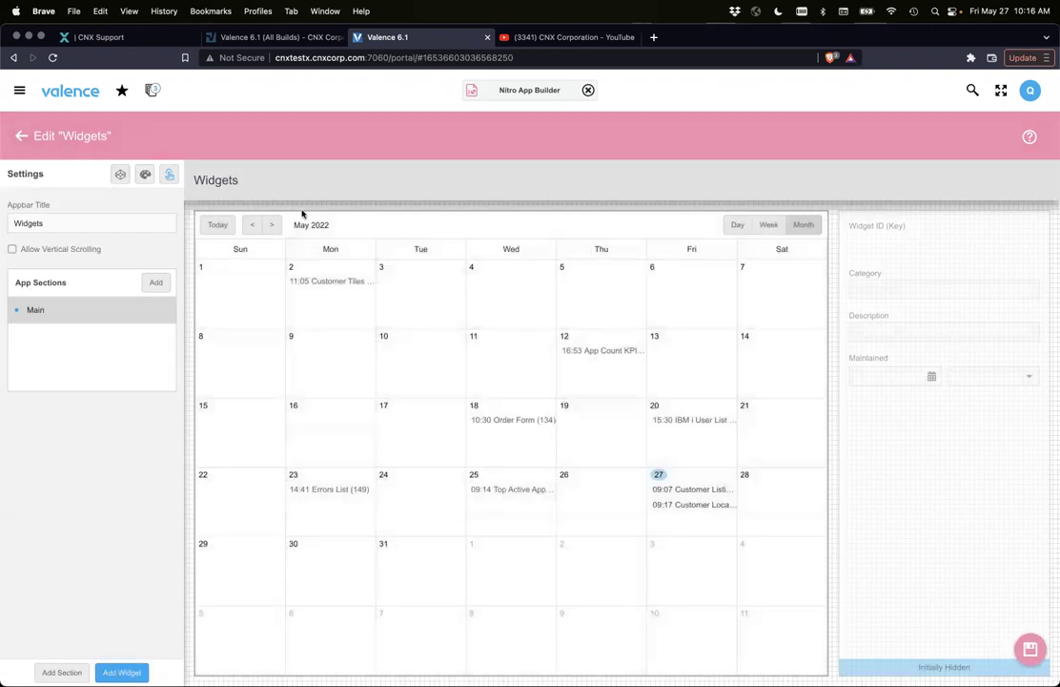
# Link the calendar widget's activeView UI property to the app variable myDView and save the link.
pyautogui.click(395, 380)
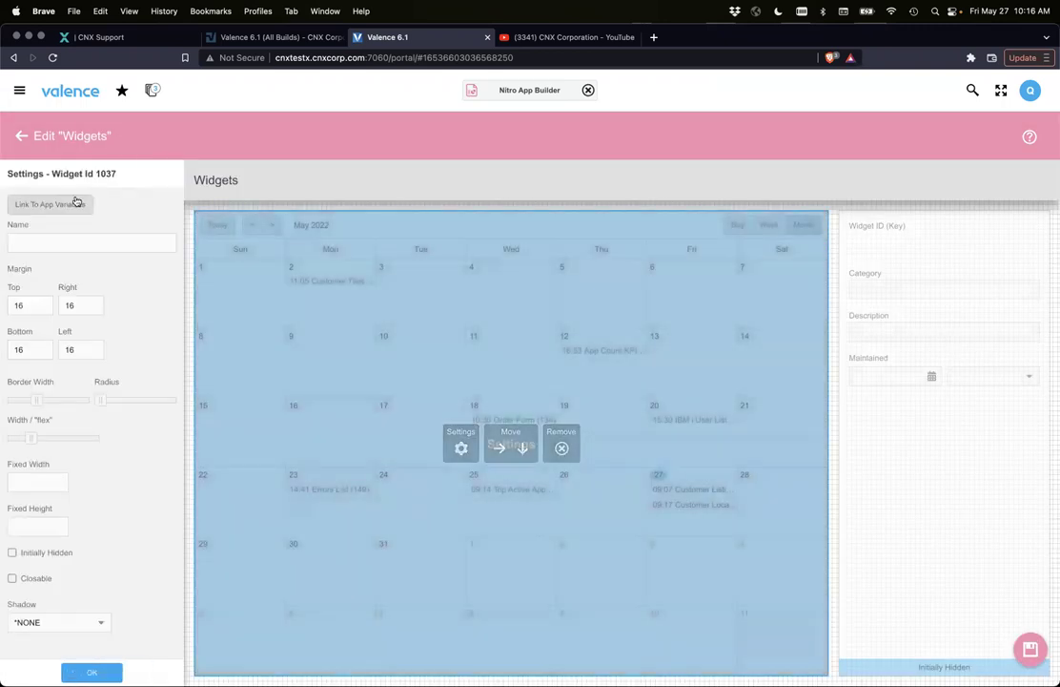
pyautogui.click(76, 204)
pyautogui.click(398, 382)
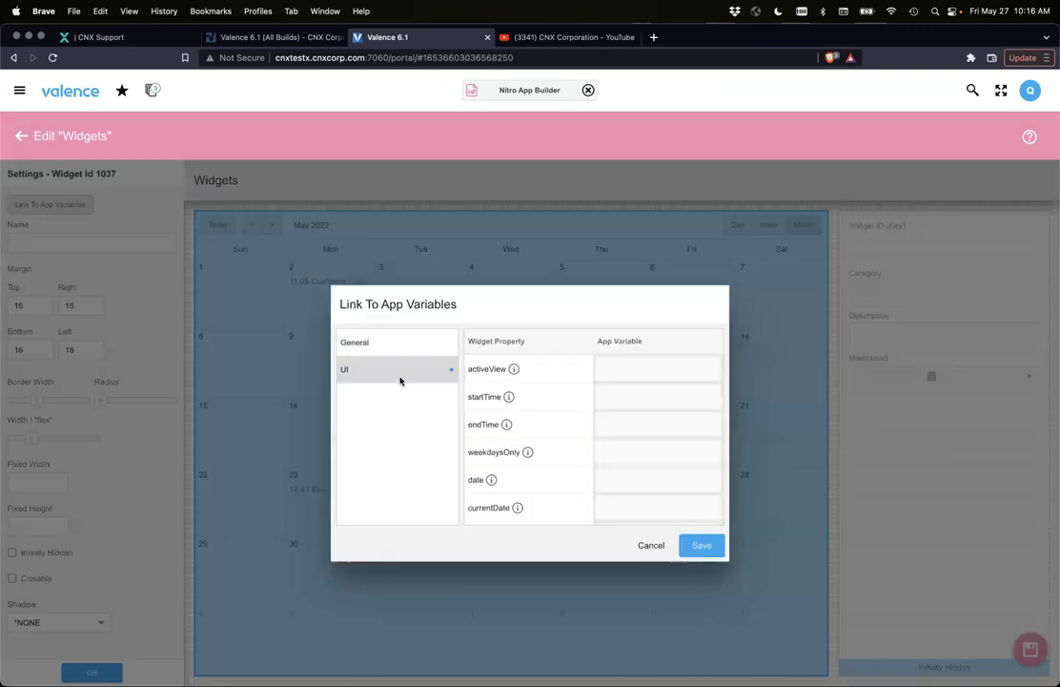
pyautogui.click(712, 369)
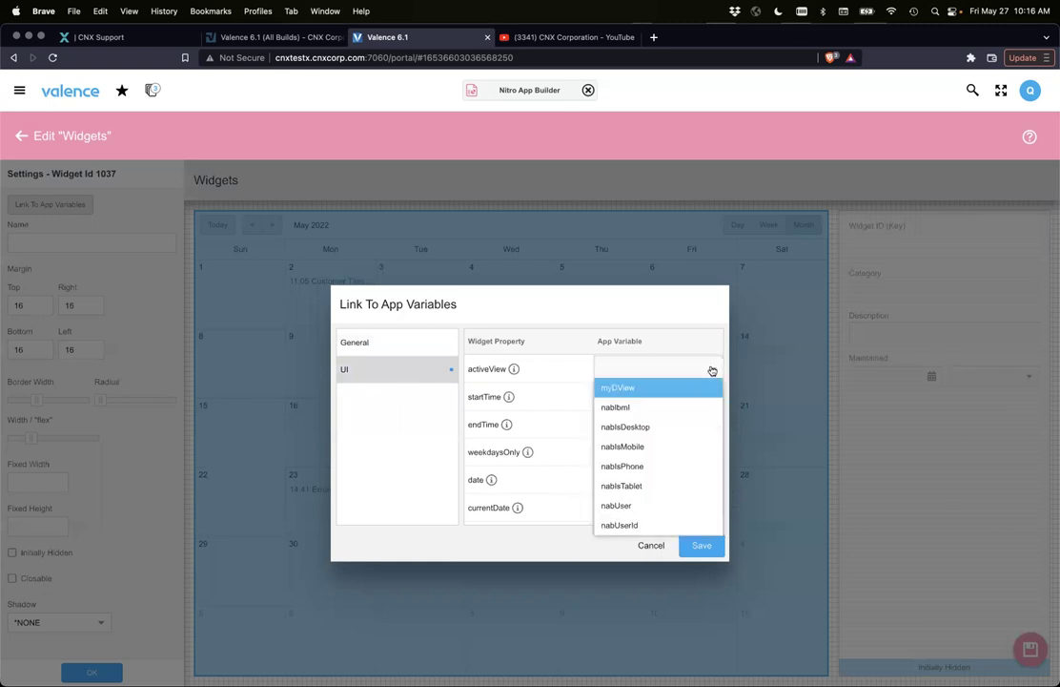
pyautogui.click(660, 389)
pyautogui.click(696, 545)
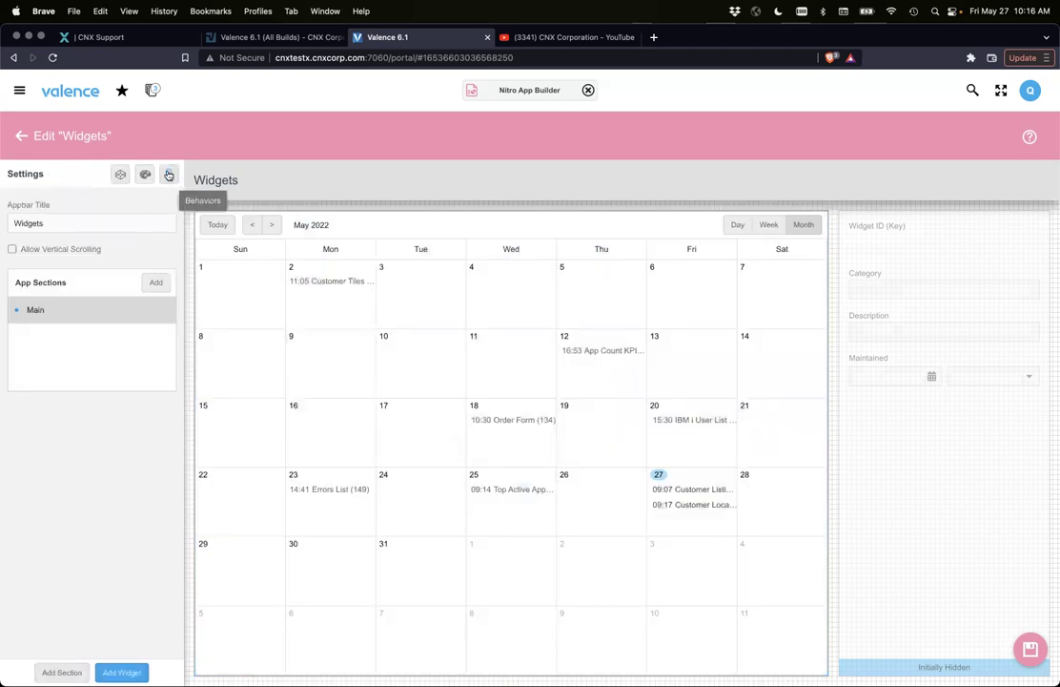
# Add a button with the text Week to the Main app section in the app's behaviors.
pyautogui.click(169, 174)
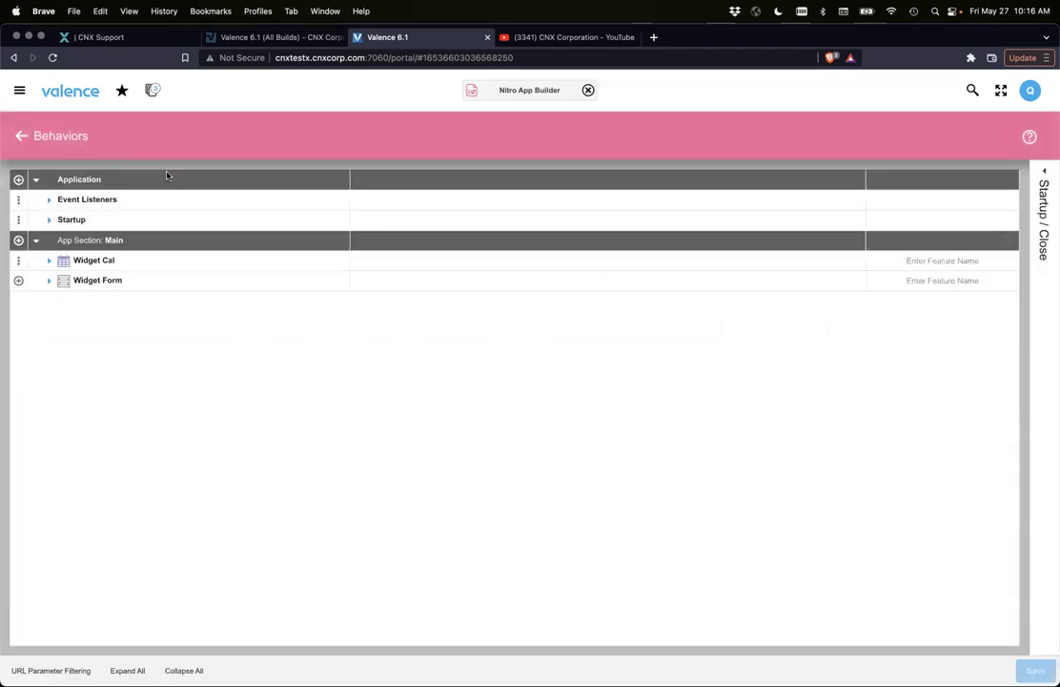
pyautogui.click(18, 239)
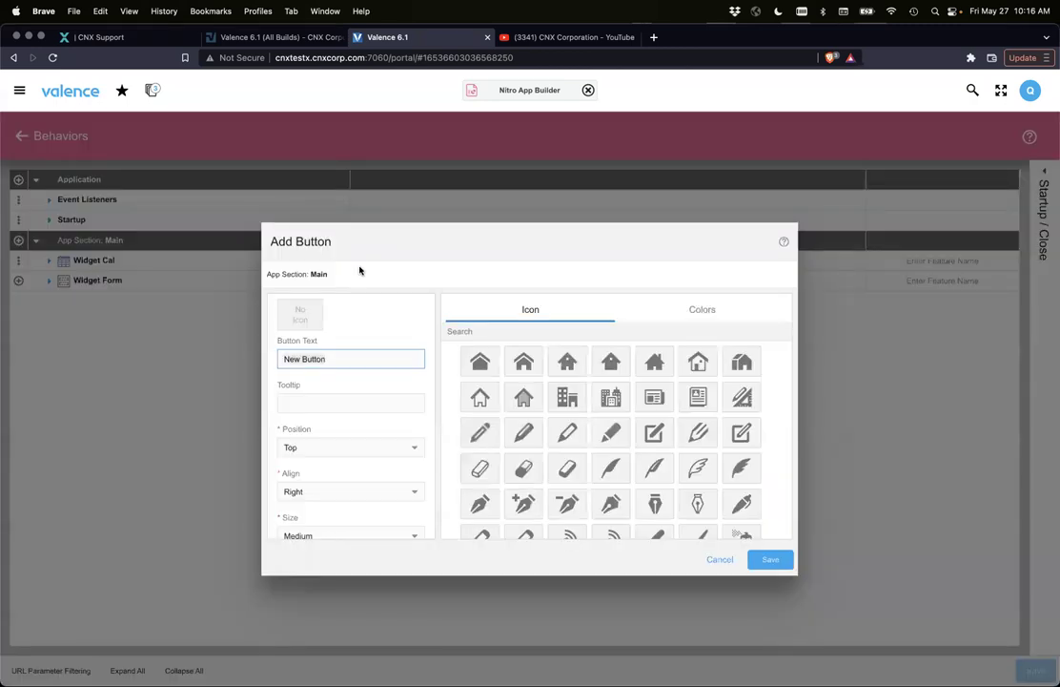
pyautogui.write('Week')
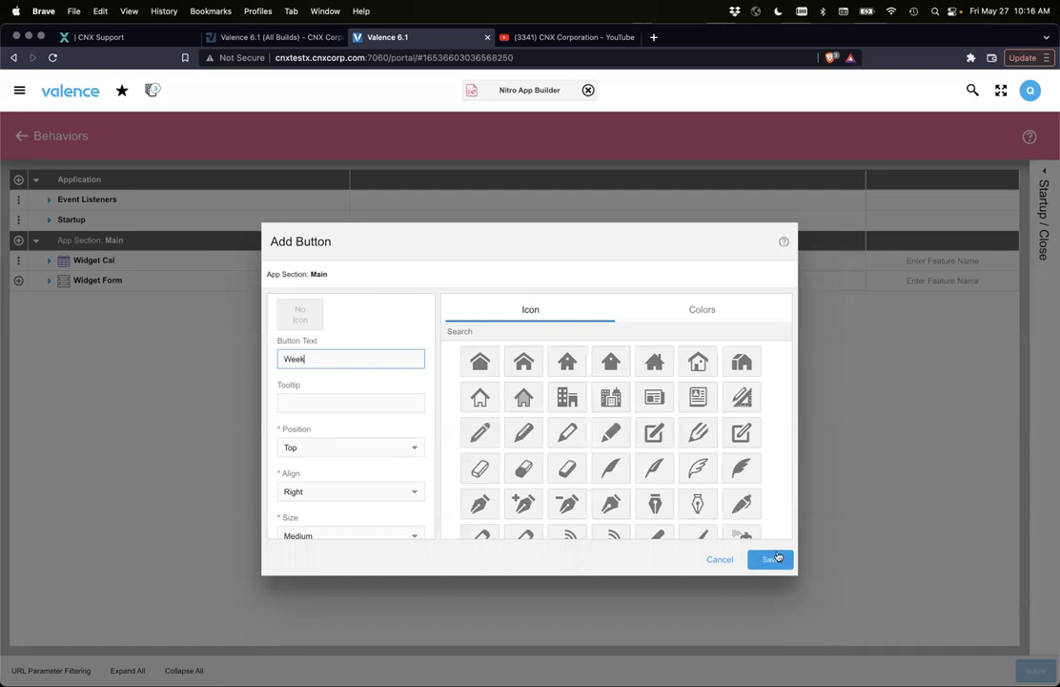
pyautogui.click(773, 558)
# Give the Week button's On Click a Set App Variables action that sets myDView to week, and save the behaviors.
pyautogui.click(18, 325)
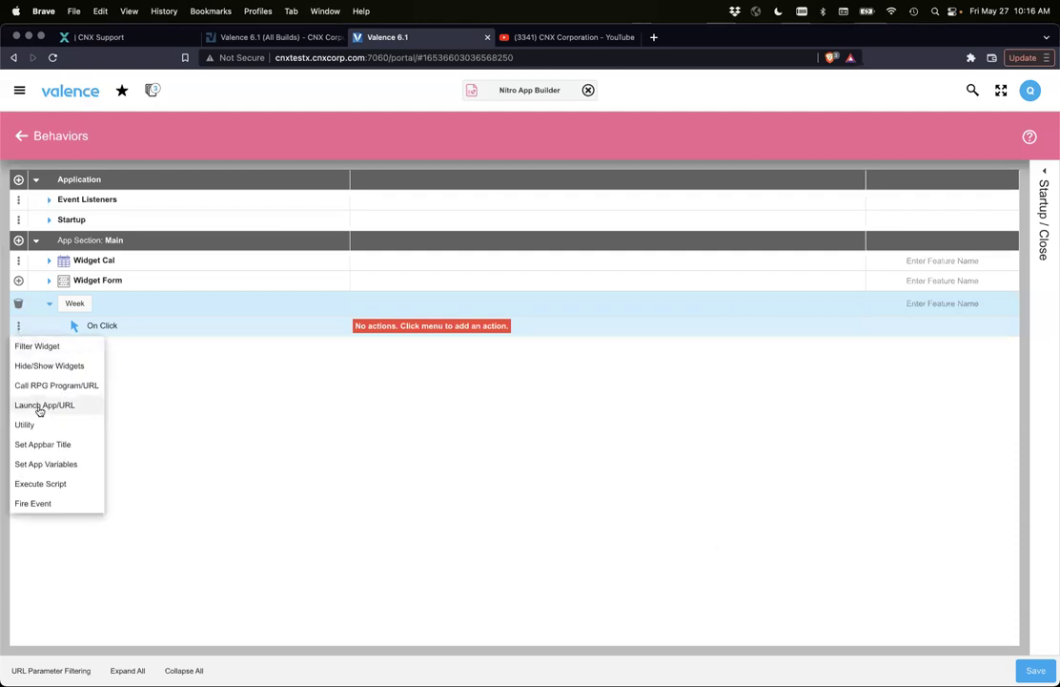
pyautogui.click(36, 465)
pyautogui.click(572, 288)
pyautogui.write('week')
pyautogui.press('Return')
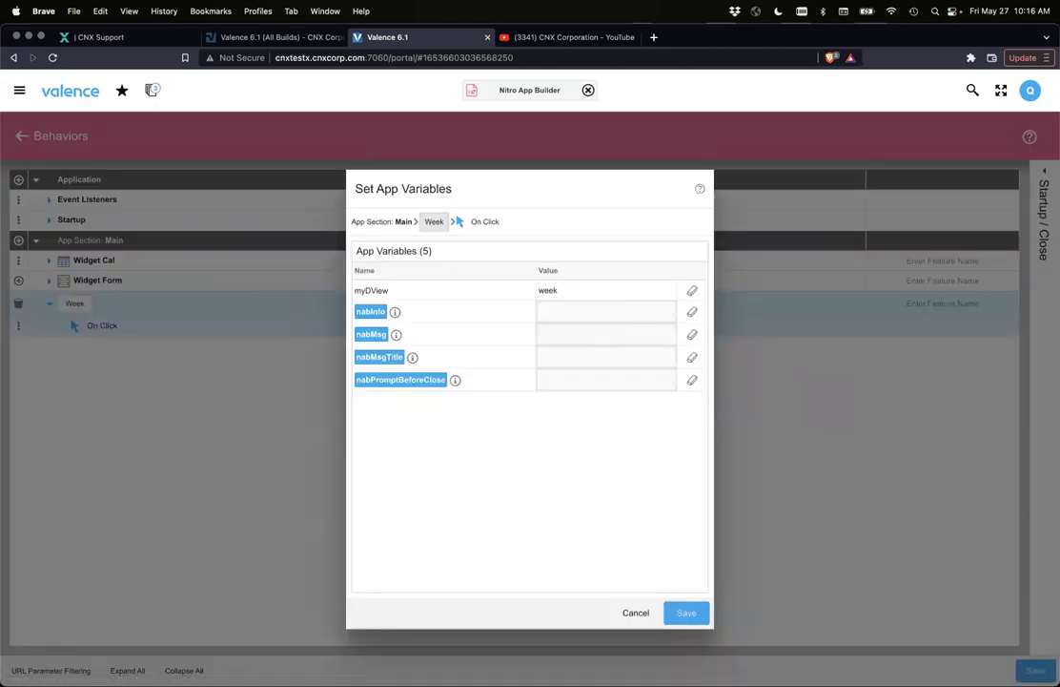
pyautogui.click(689, 612)
pyautogui.click(1030, 669)
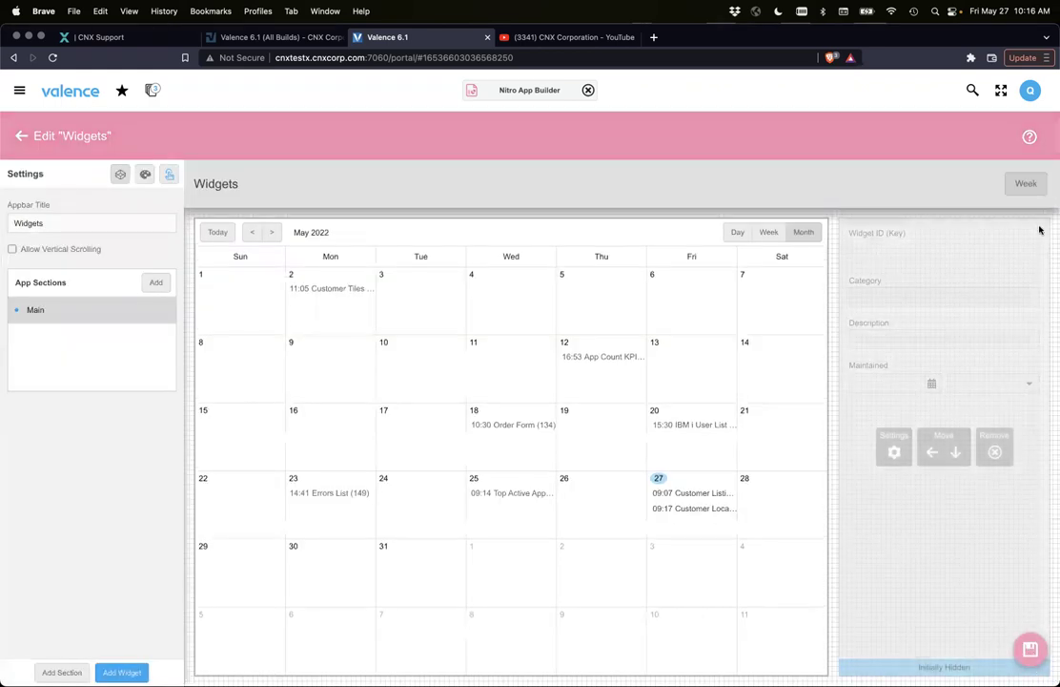
# Save the app and try its new Week button in the running Widgets app after reloading the frame.
pyautogui.click(1035, 646)
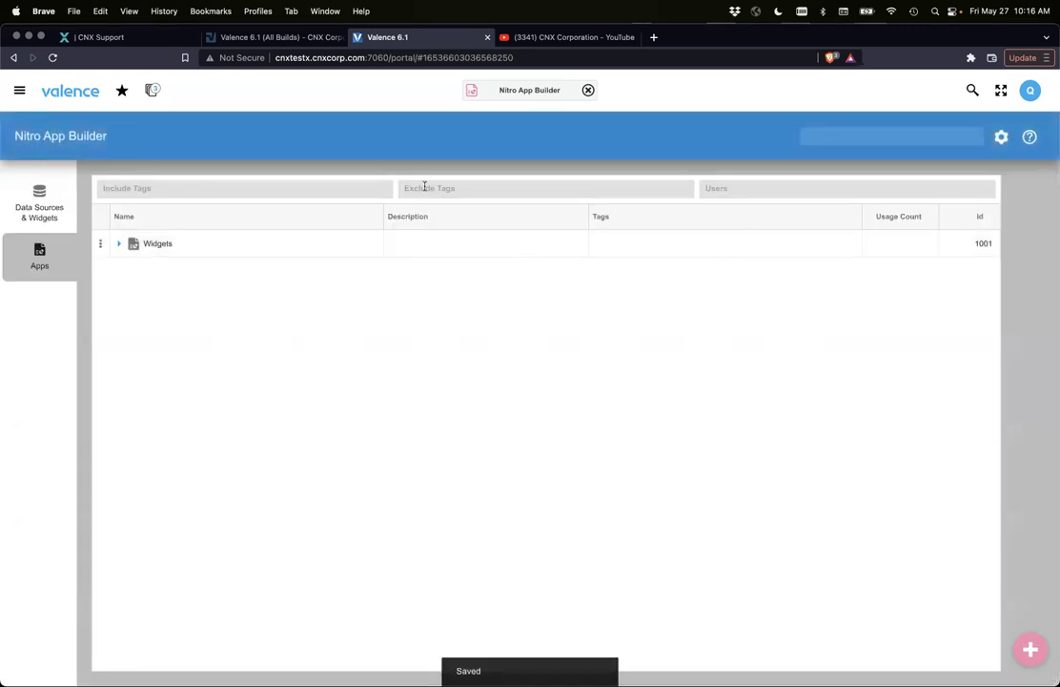
pyautogui.click(473, 92)
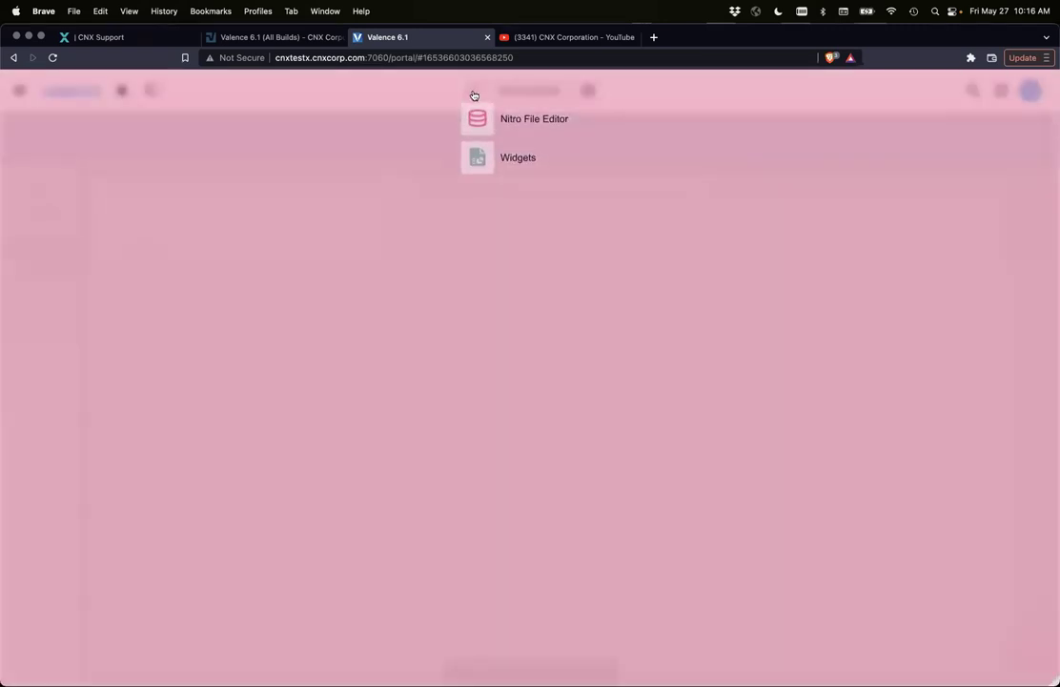
pyautogui.click(478, 157)
pyautogui.rightClick(434, 128)
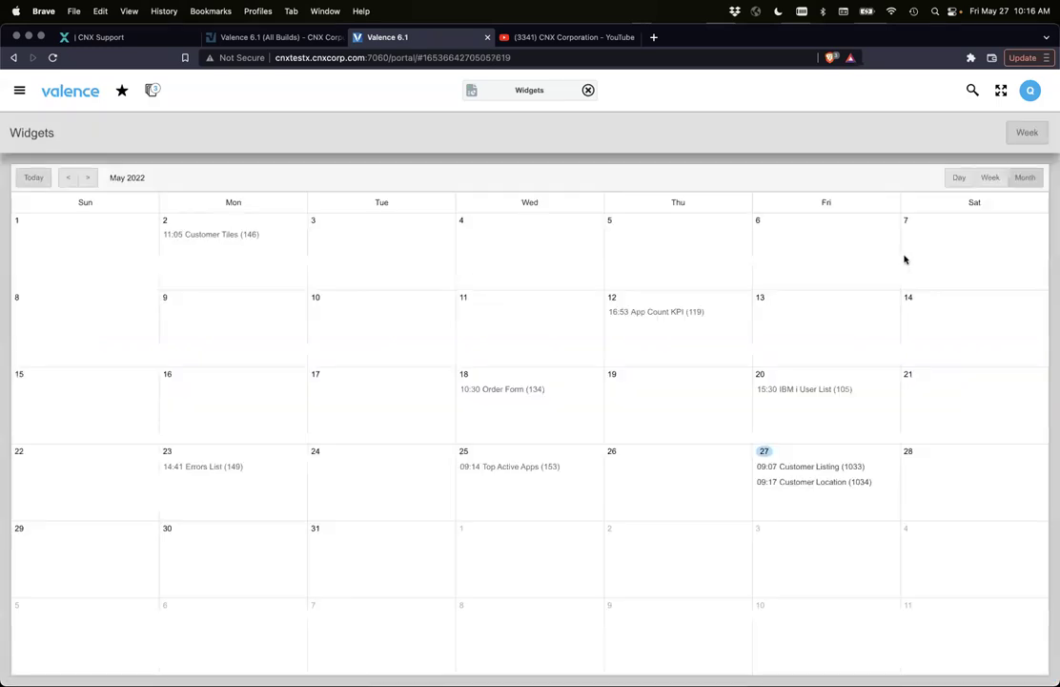
pyautogui.click(1033, 134)
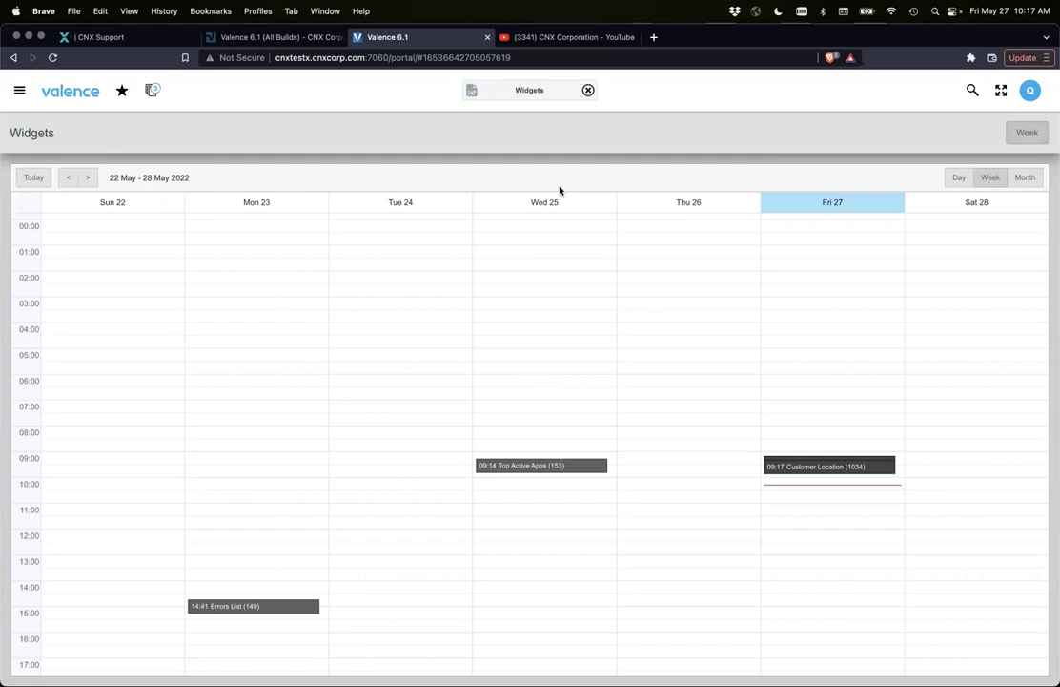
# Look at the Widgets app's widgets in Nitro App Builder, and return to the running Widgets app with the calendar in Month view.
pyautogui.click(471, 91)
pyautogui.click(473, 118)
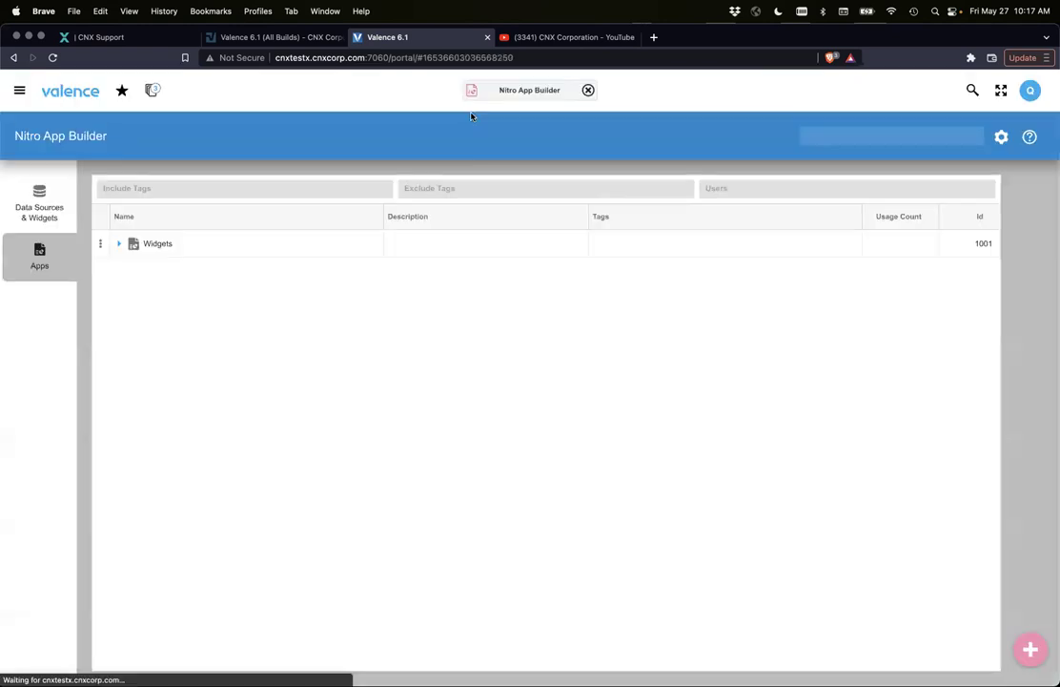
pyautogui.click(118, 244)
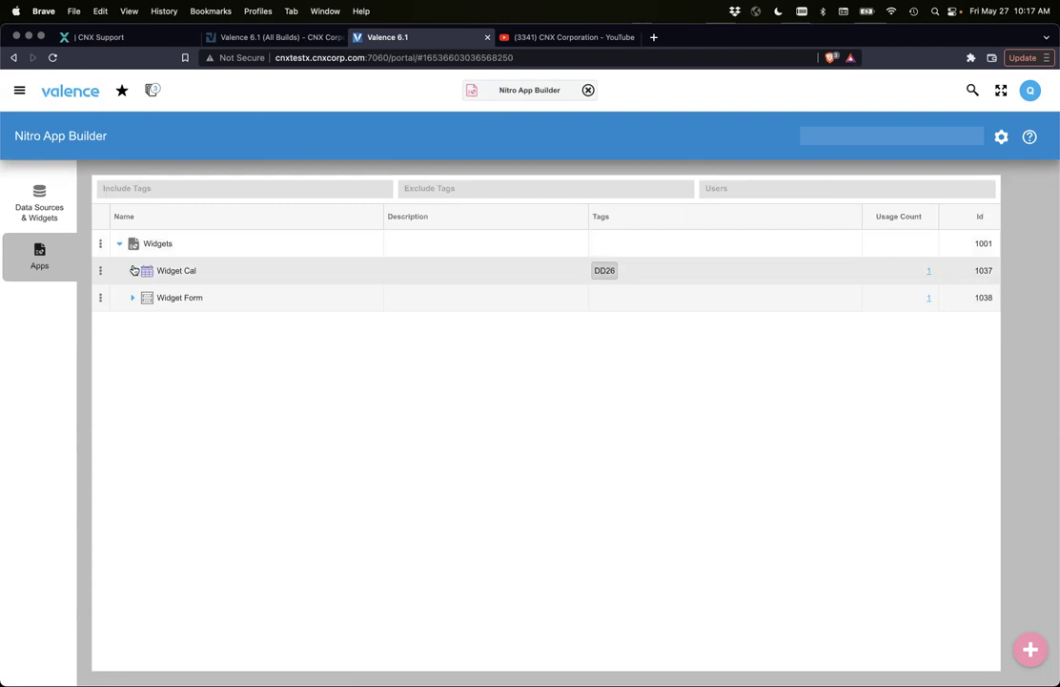
pyautogui.click(471, 91)
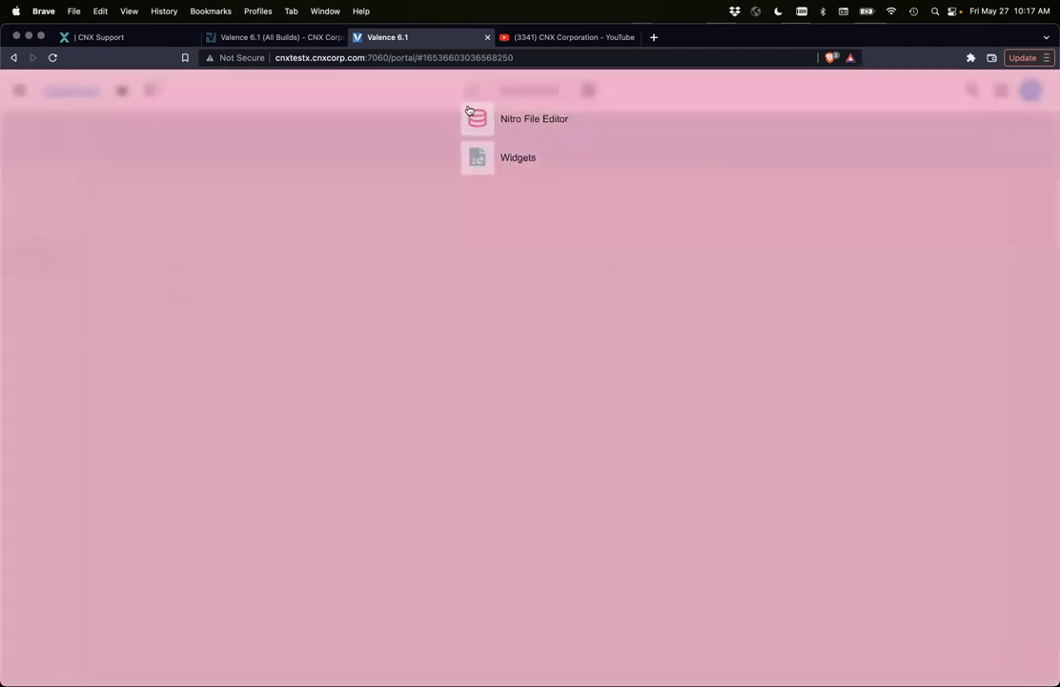
pyautogui.click(471, 160)
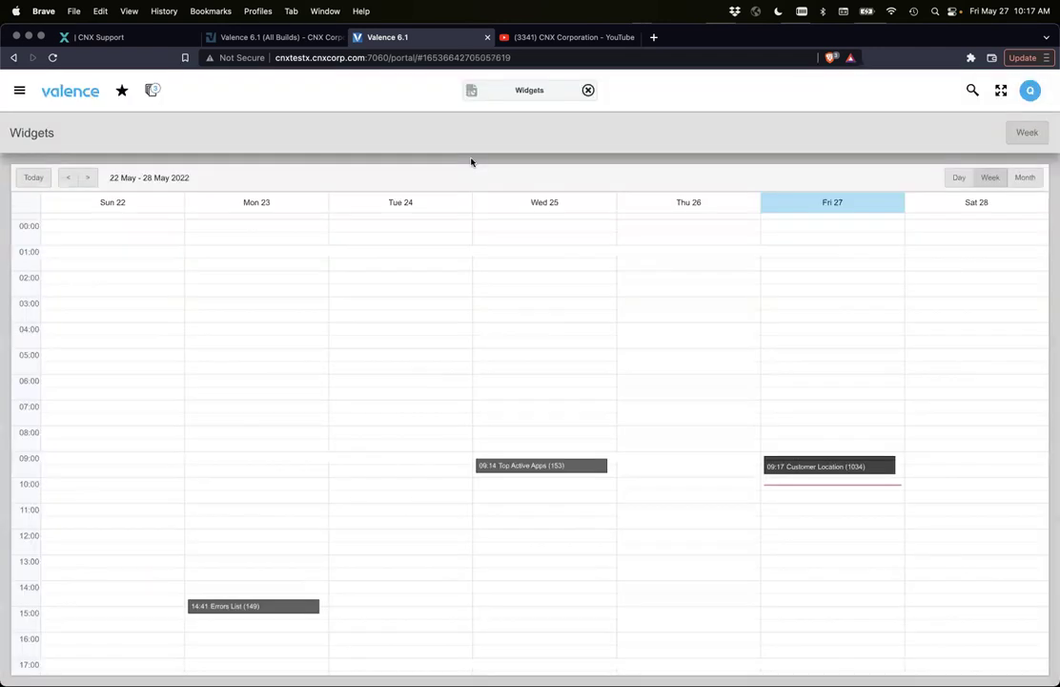
pyautogui.click(1028, 177)
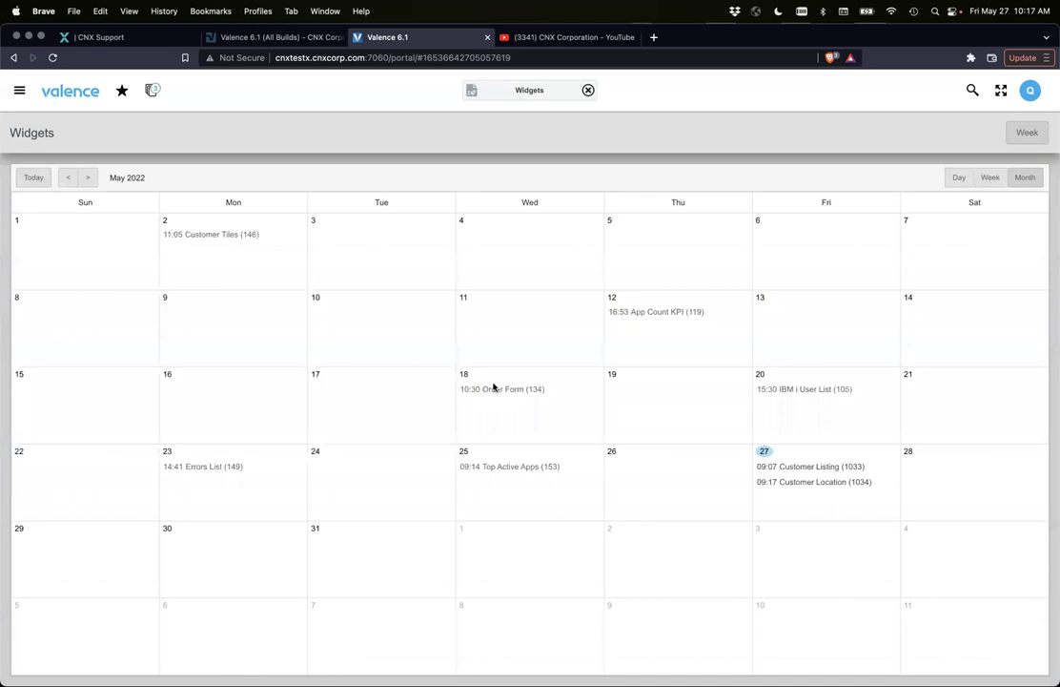